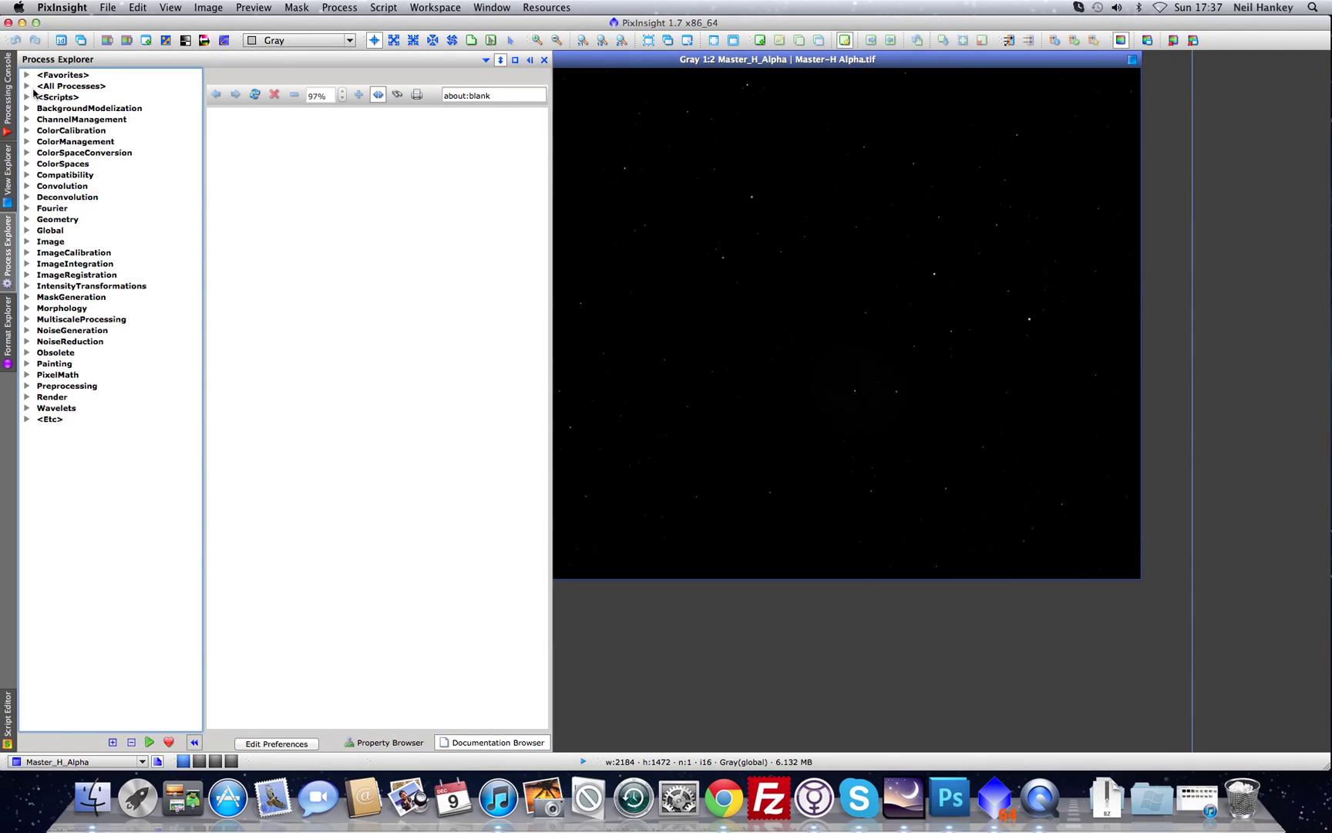
Browse the full and favourite process lists and view the HistogramTransformation documentation
left_click(27, 87)
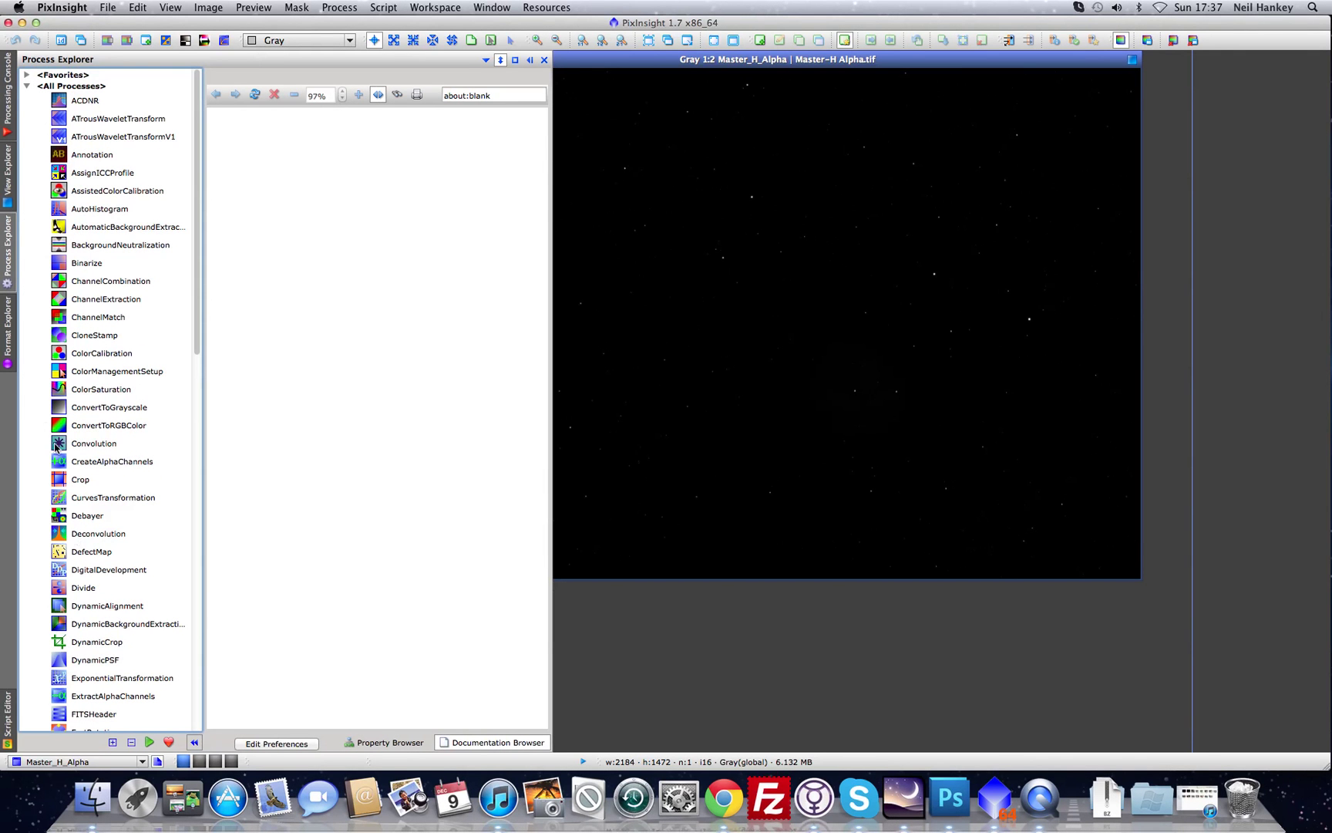
left_click(28, 87)
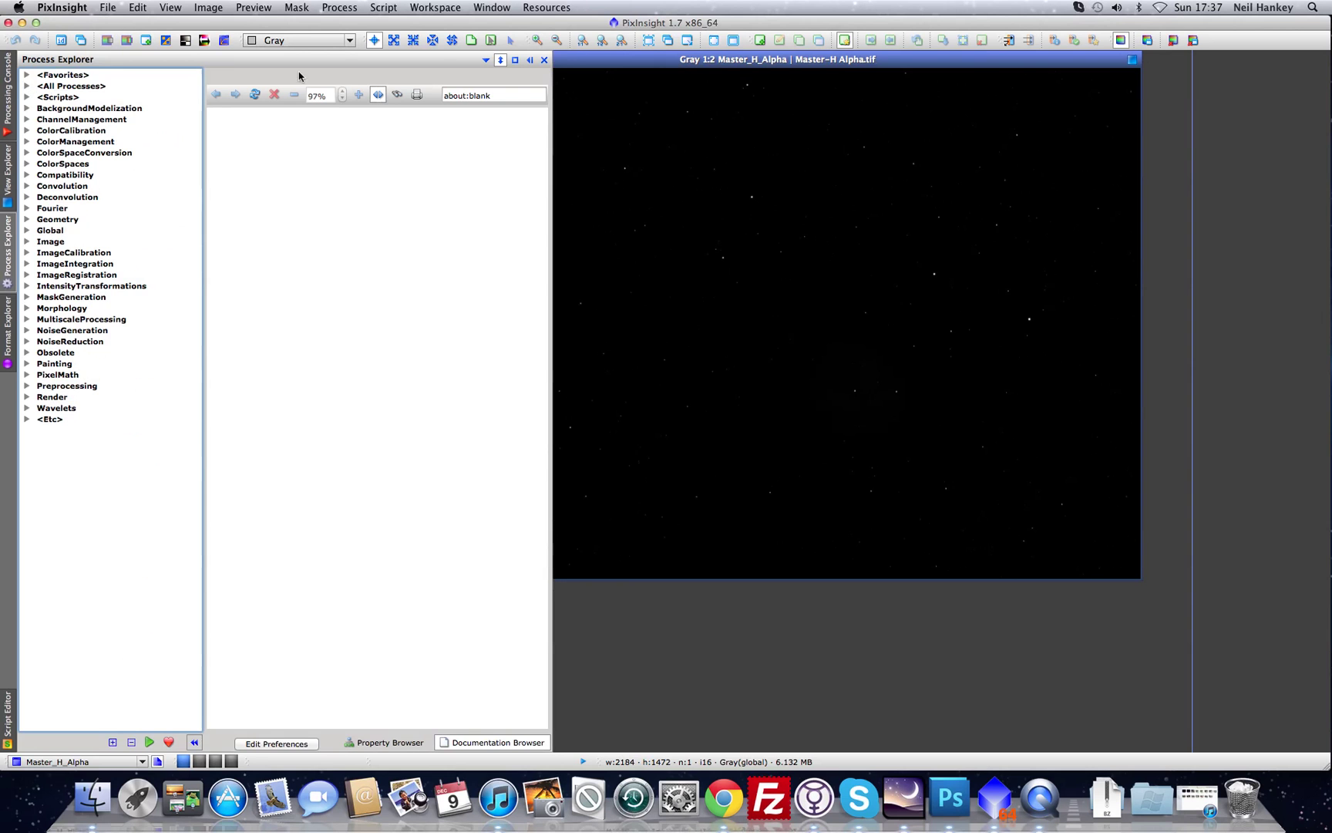
left_click(529, 59)
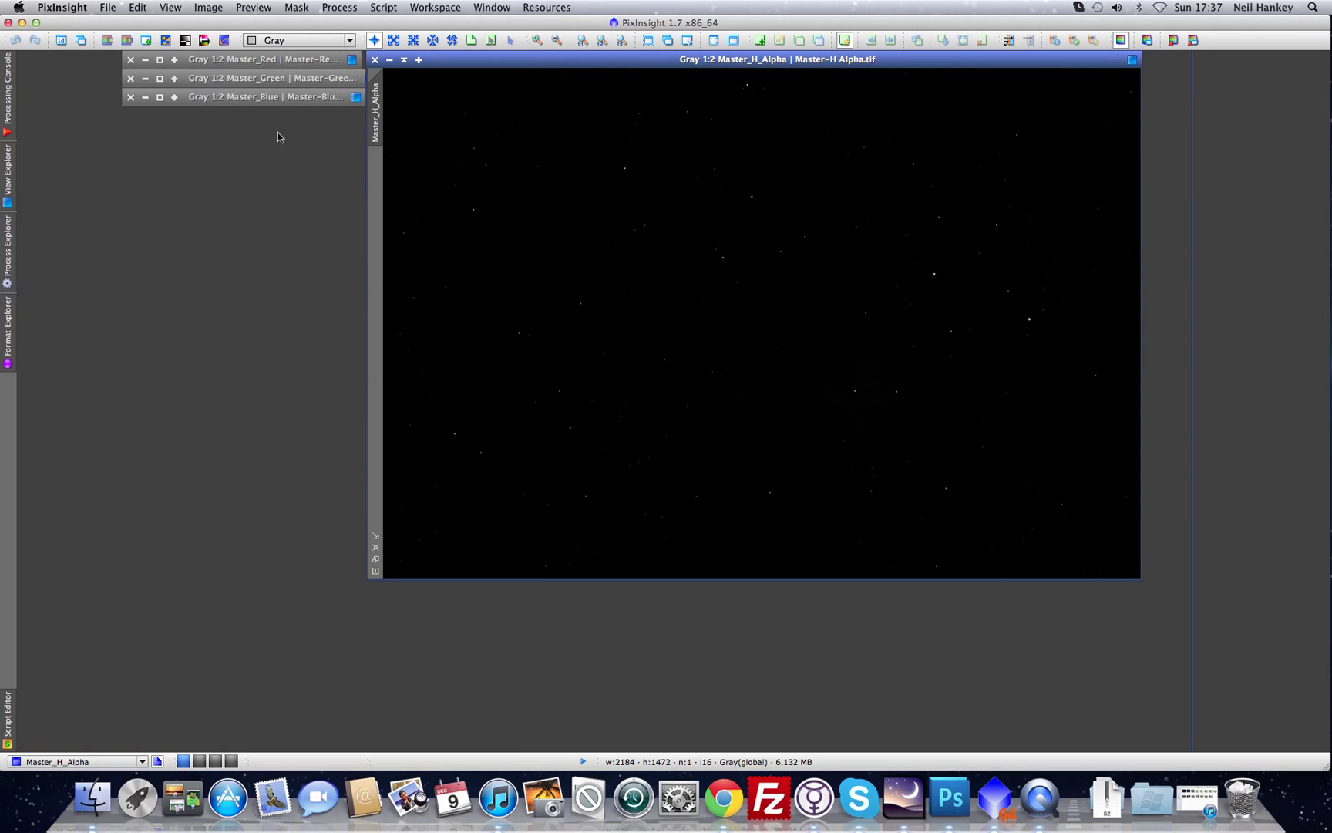
left_click(6, 250)
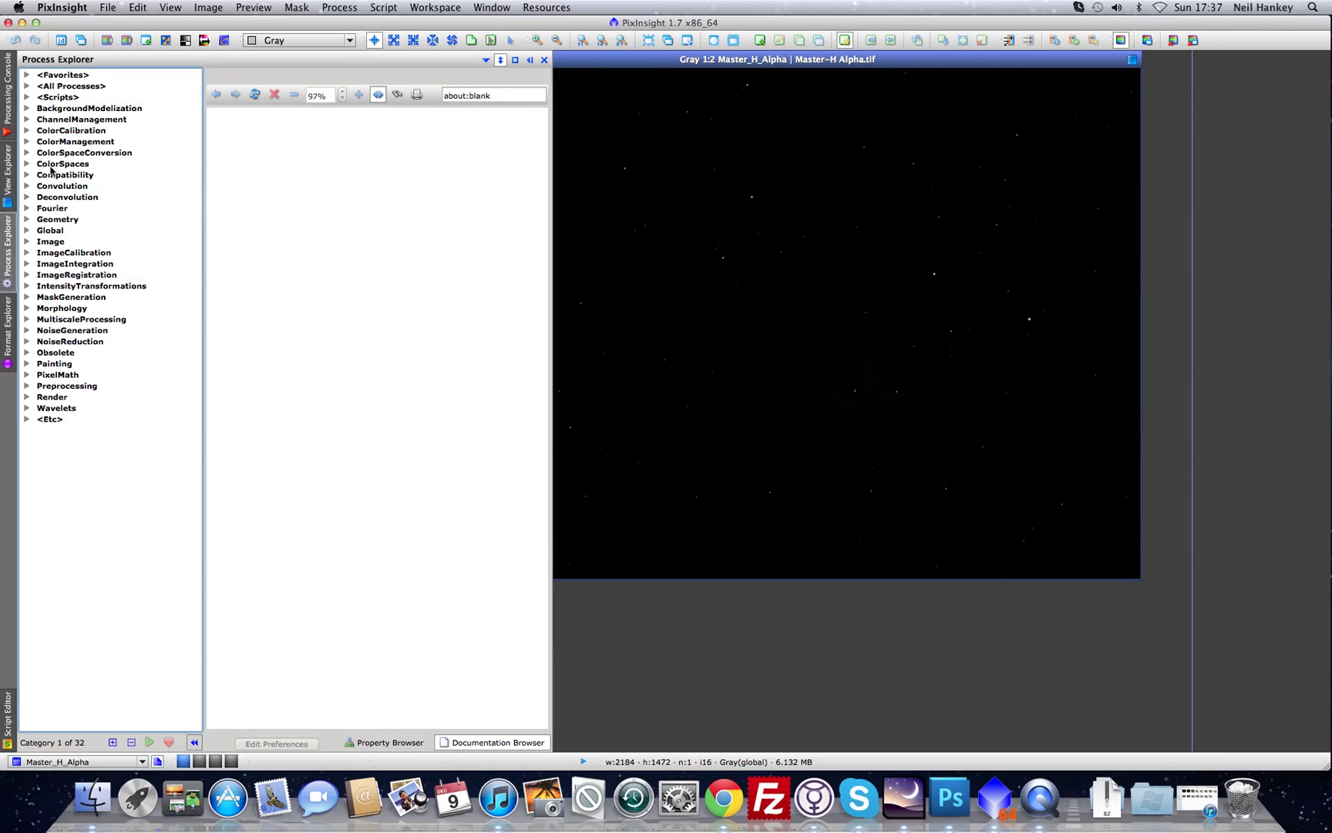
left_click(26, 75)
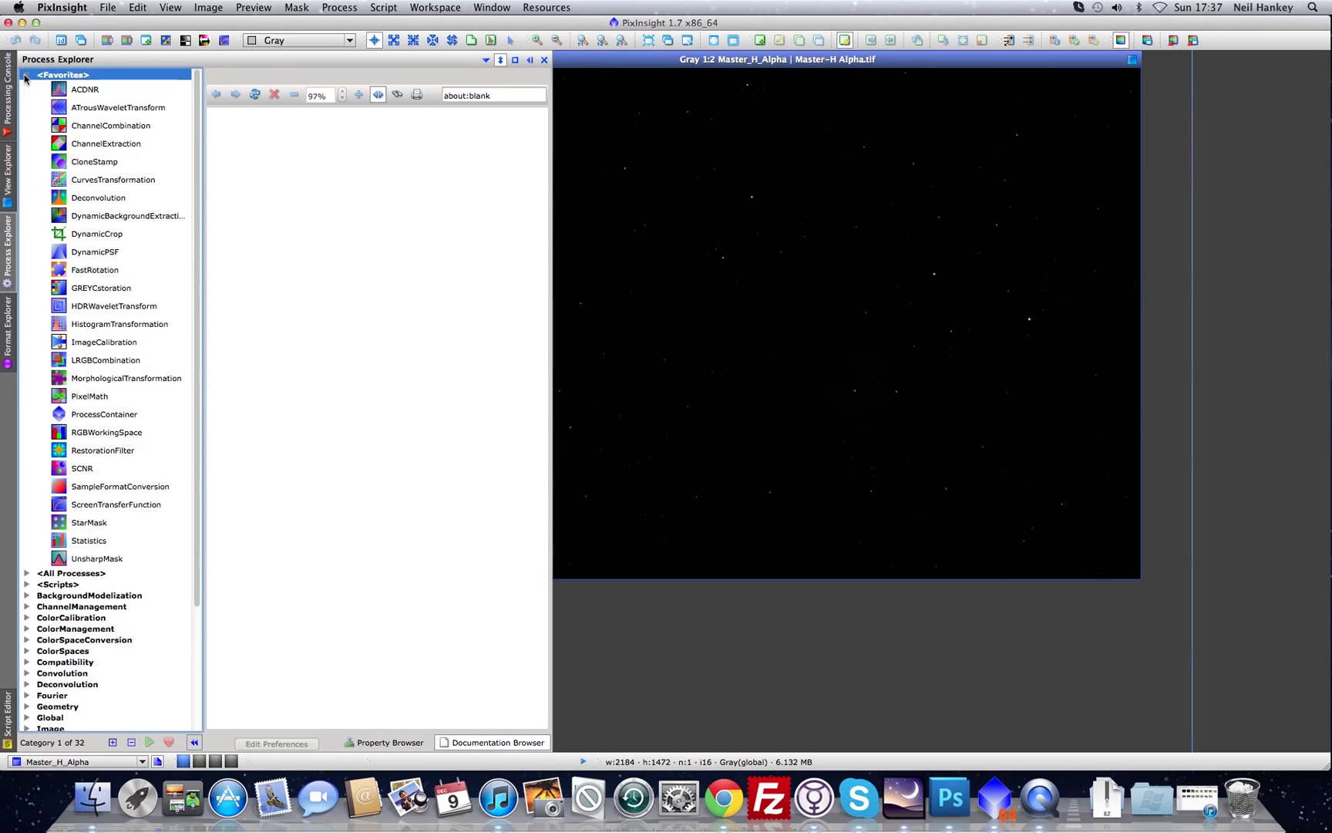
left_click(114, 327)
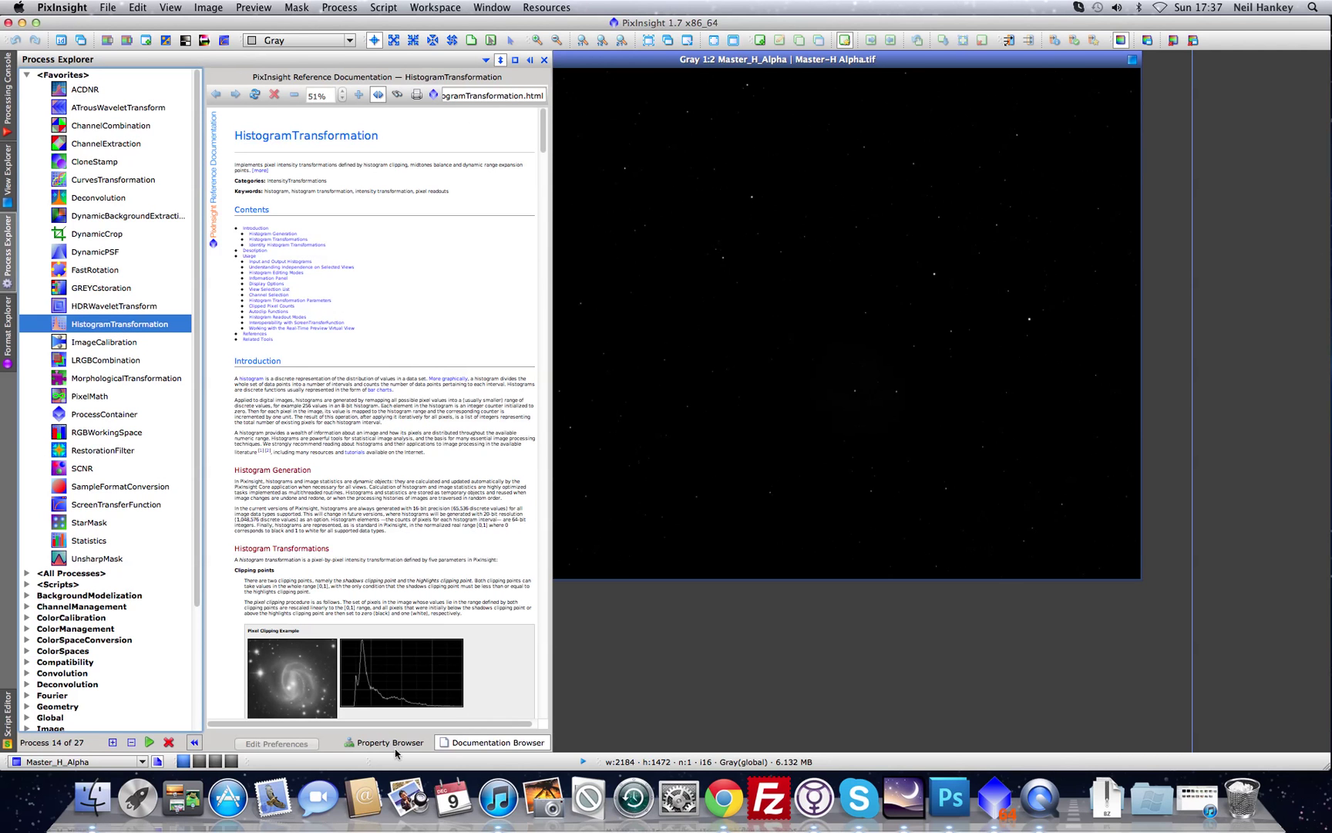
left_click(531, 60)
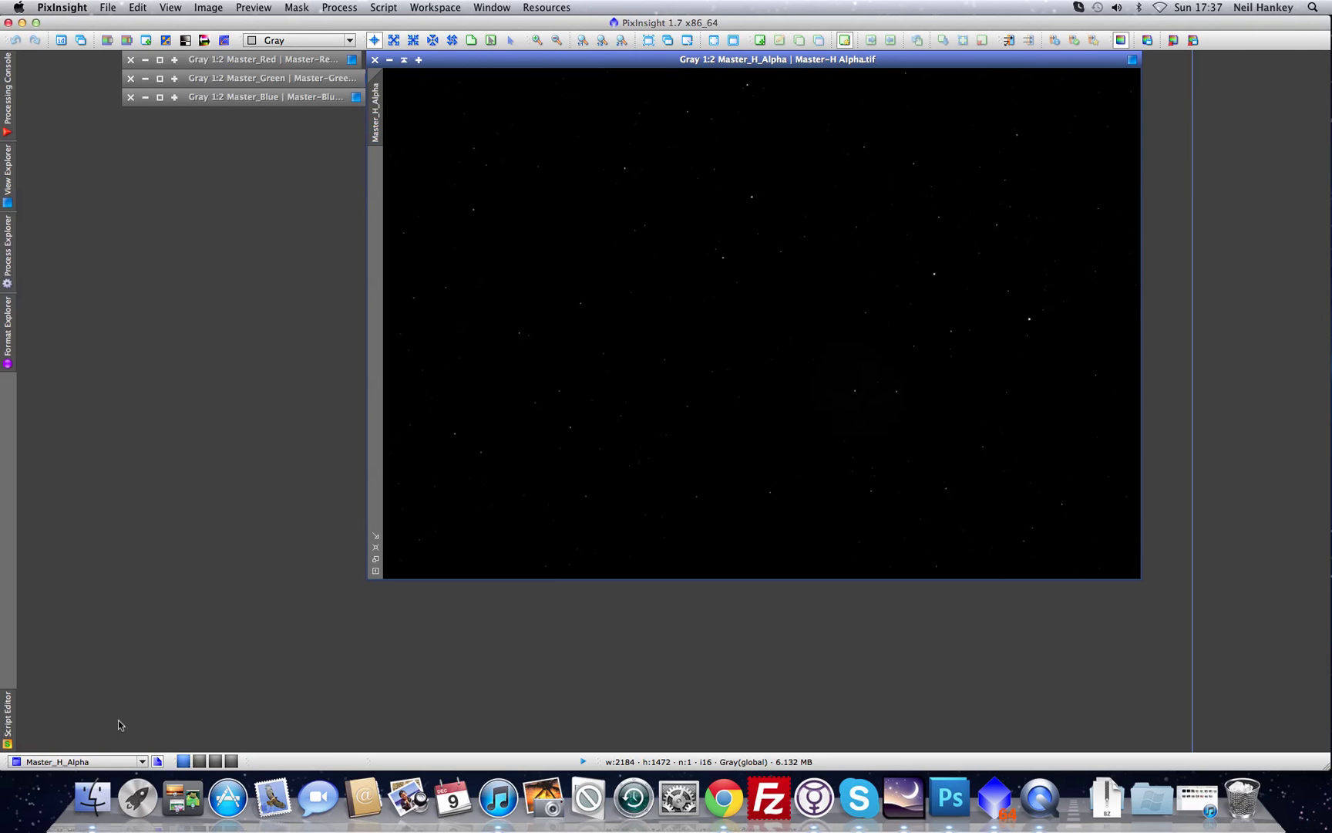
Look through the four workspaces, return to the first one and shift the Master_H_Alpha window slightly
left_click(202, 761)
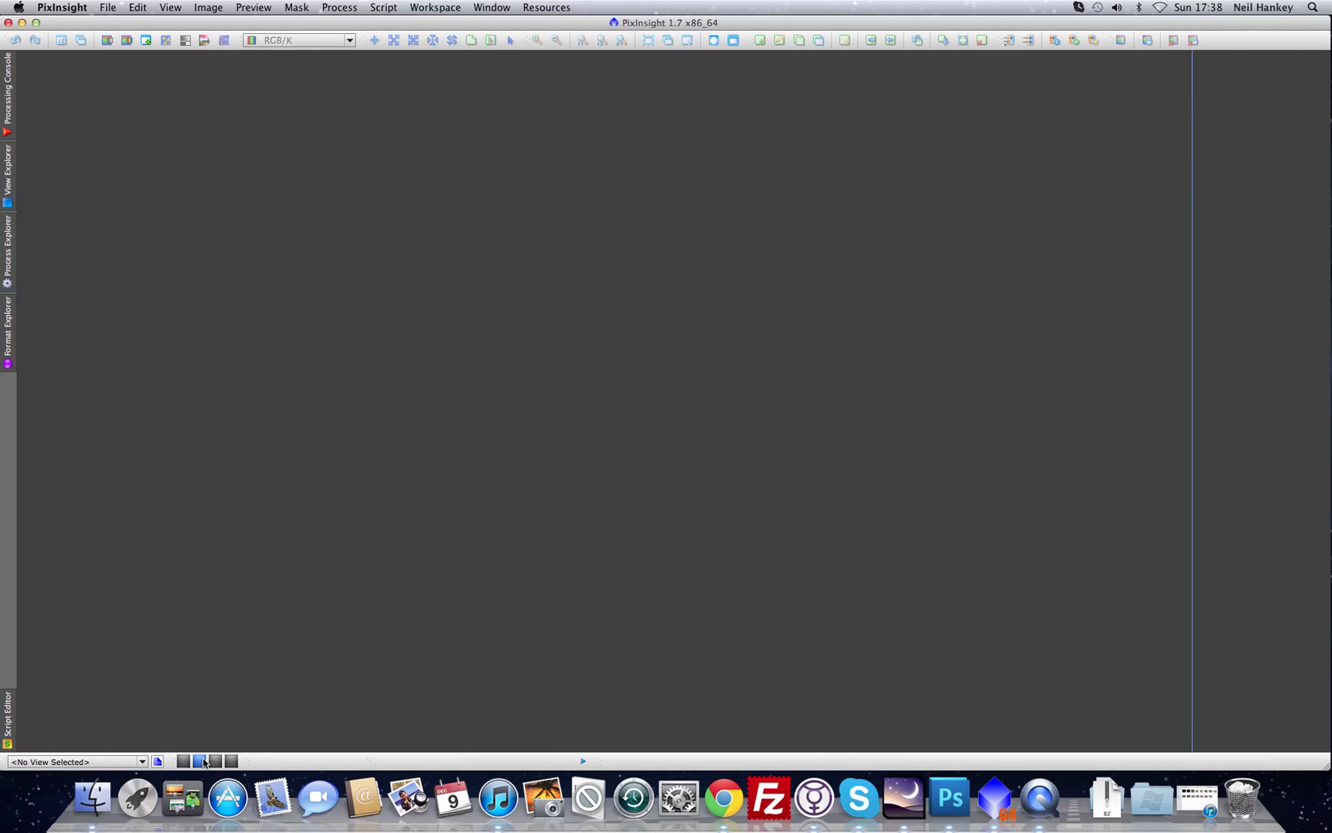
left_click(214, 761)
left_click(230, 761)
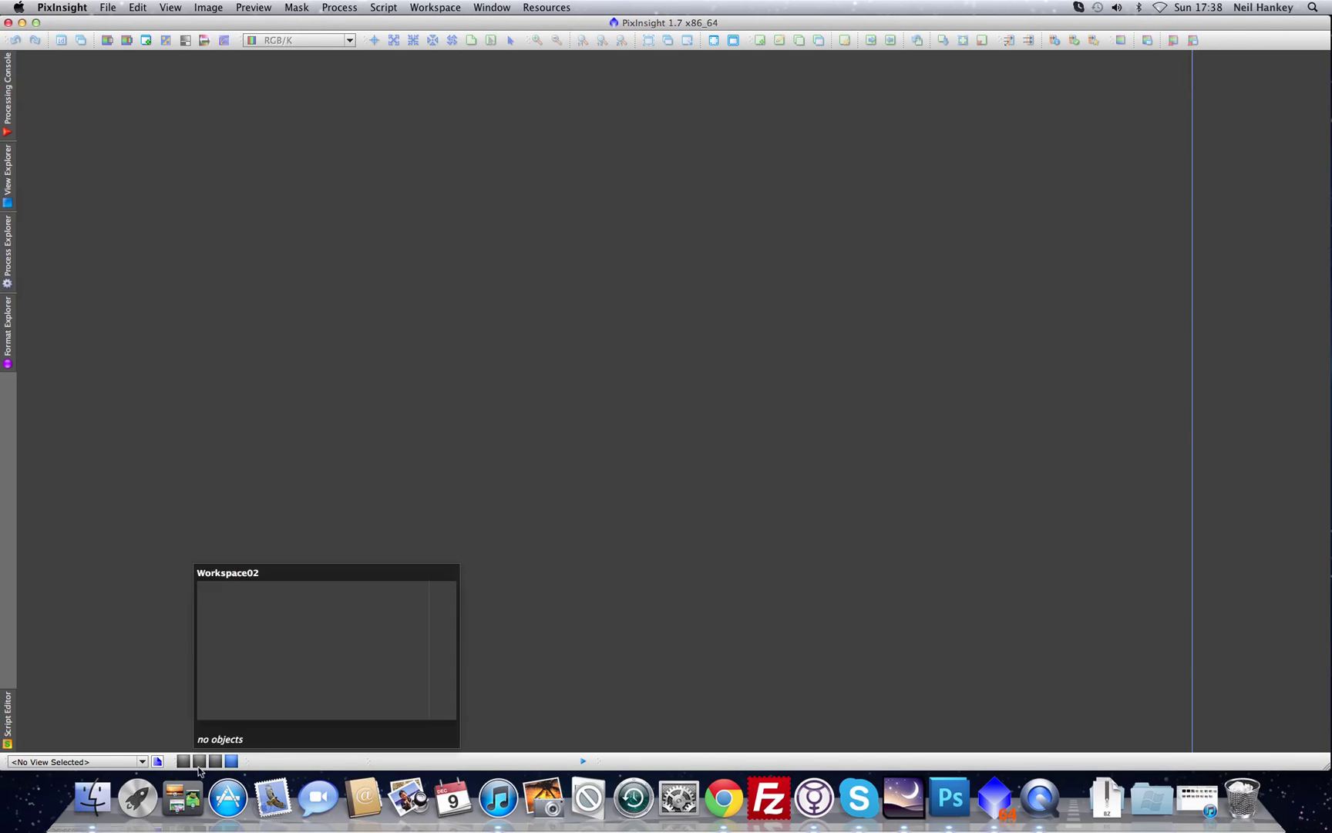
left_click(214, 761)
left_click(199, 761)
left_click(182, 762)
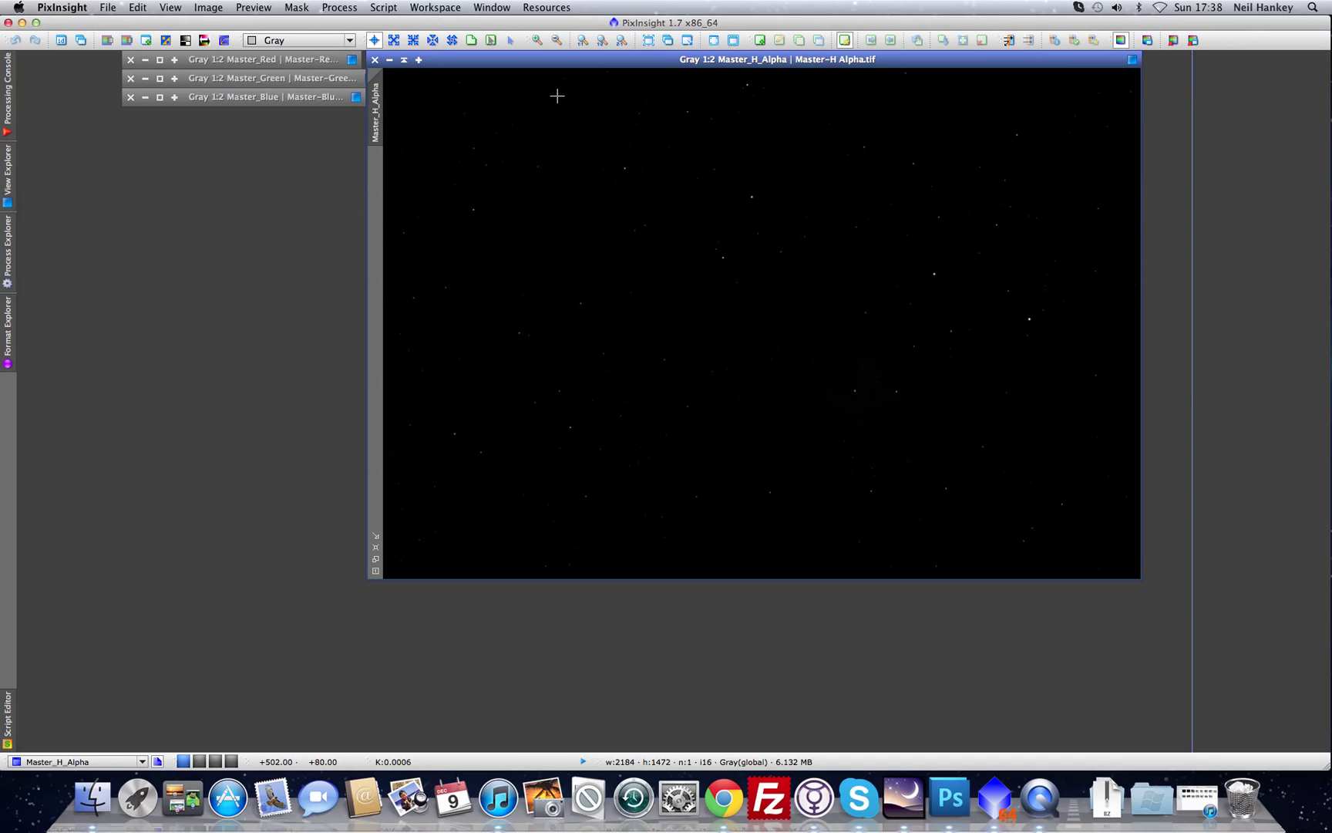
left_click_drag(569, 64, 579, 69)
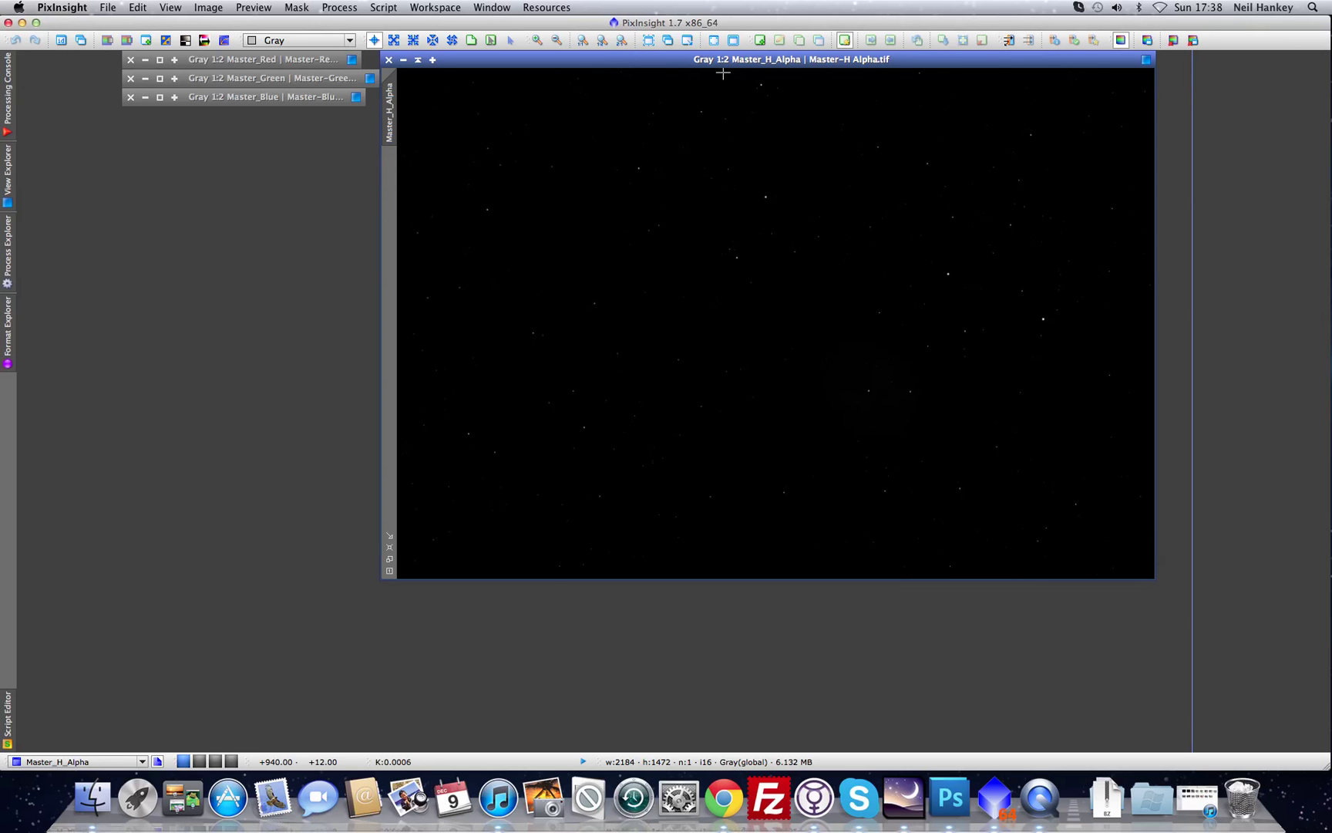
Open ScreenTransferFunction and auto-stretch the screen display of the Master_H_Alpha image
left_click(6, 247)
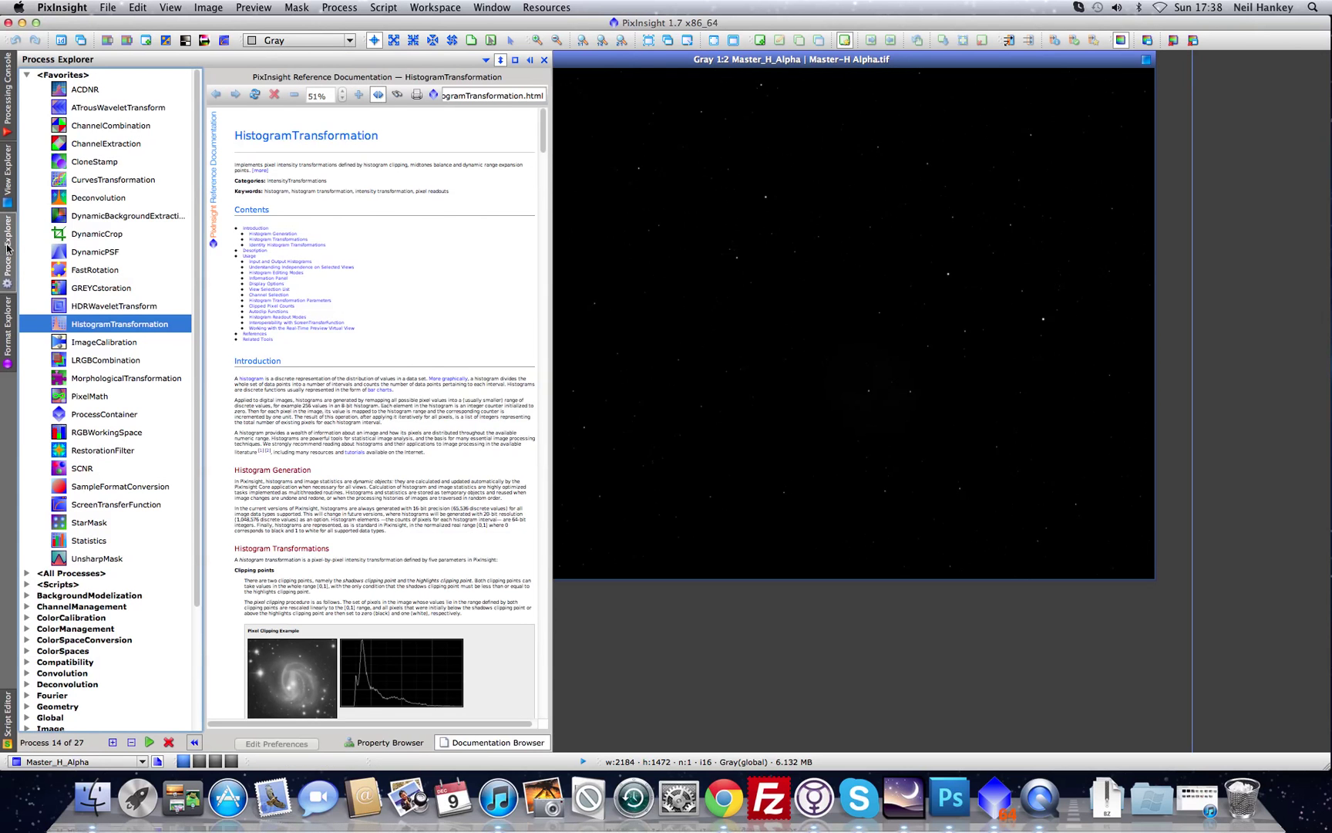
left_click(107, 506)
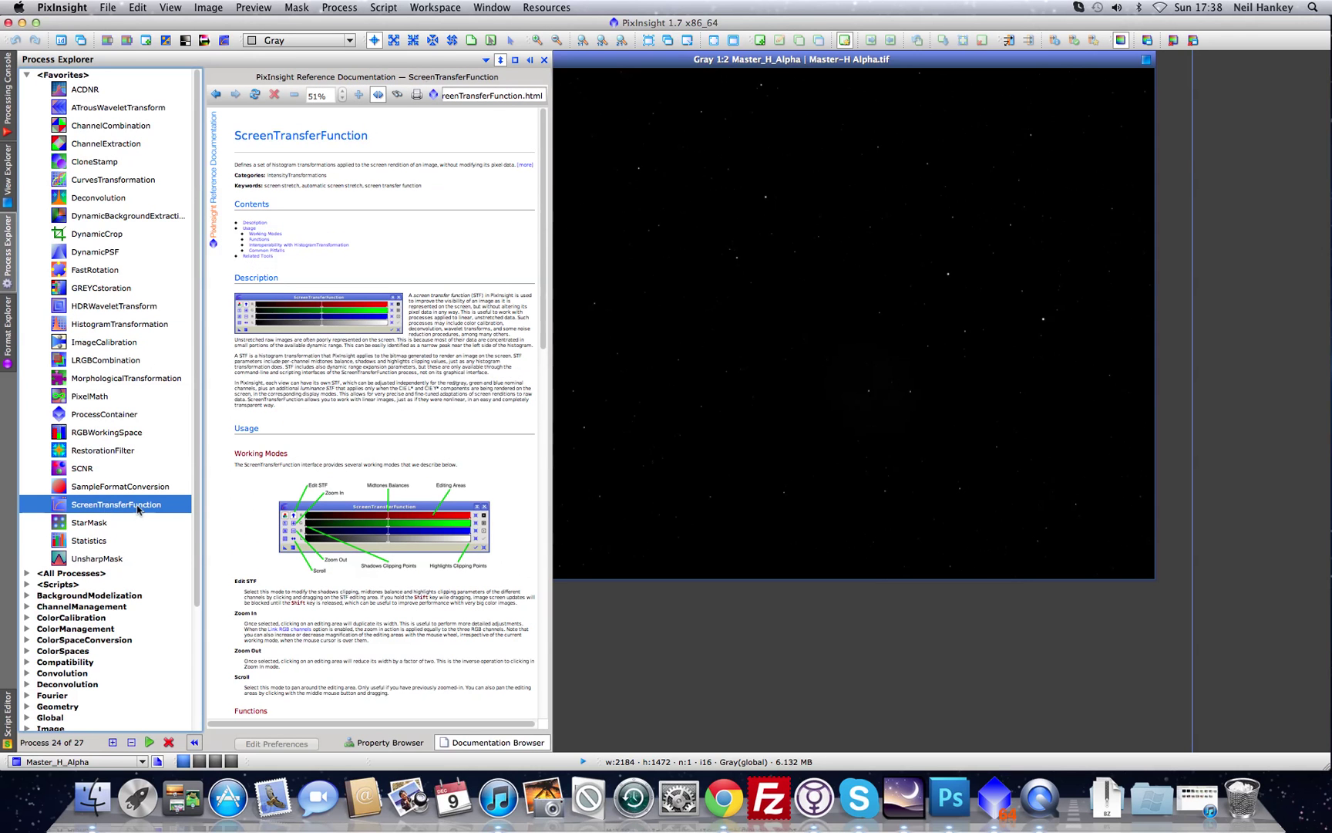
double_click(139, 505)
left_click(530, 60)
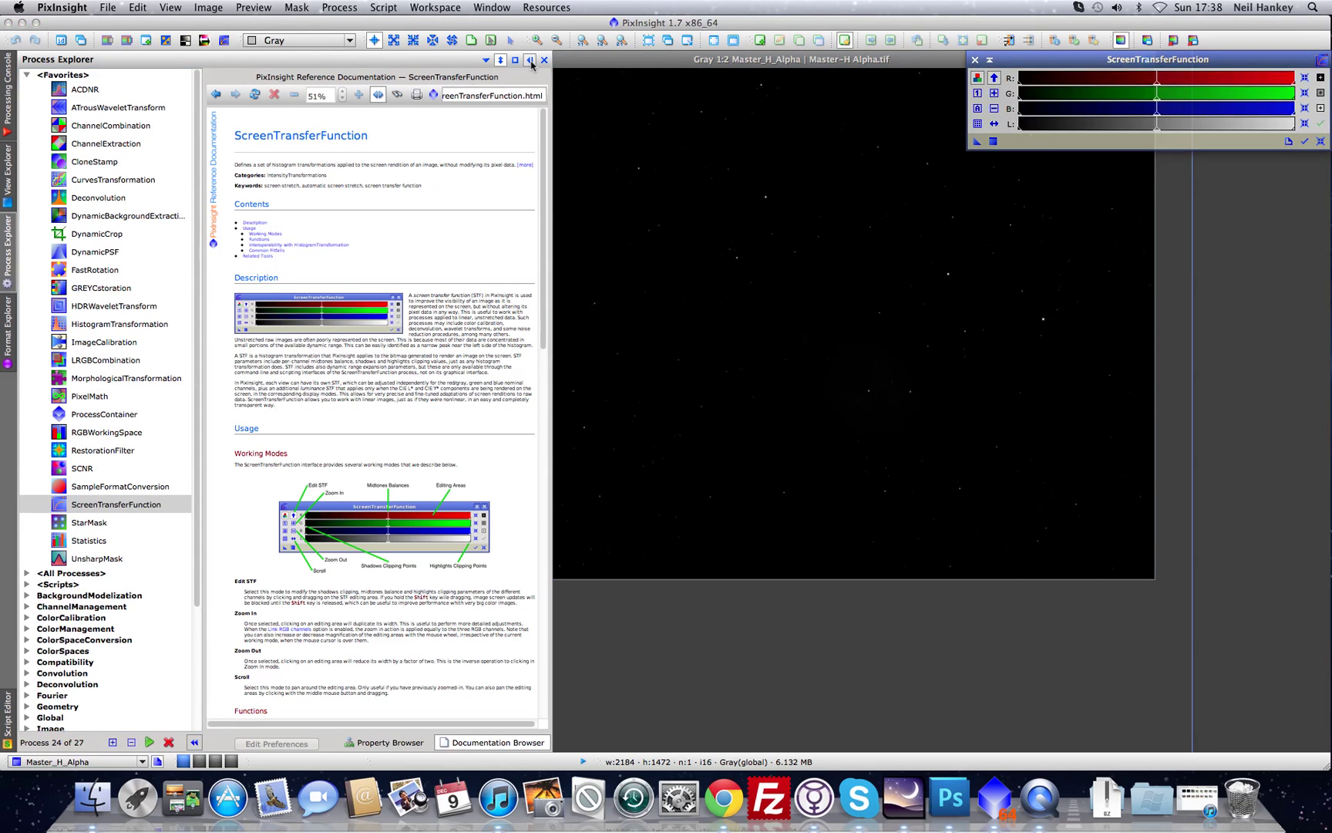
left_click(626, 64)
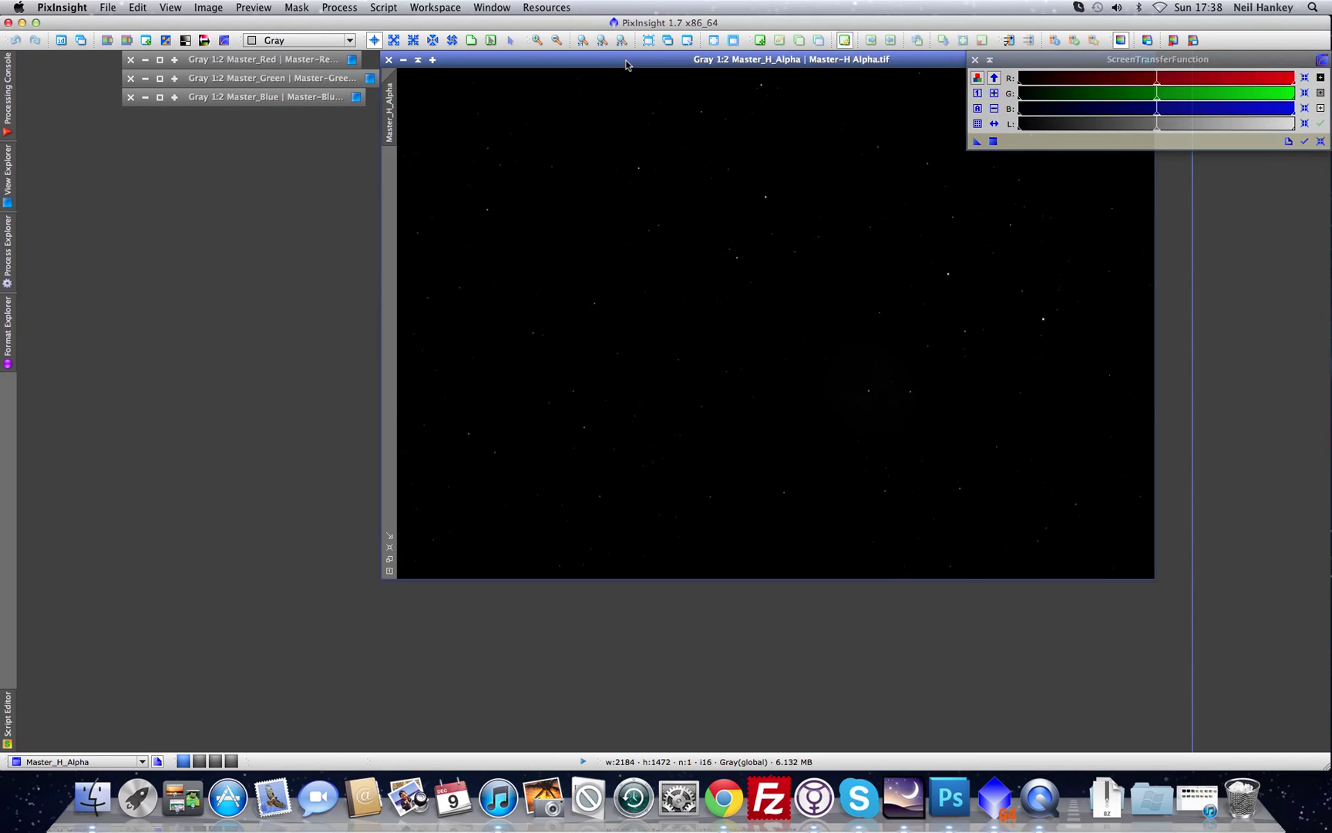
left_click(977, 109)
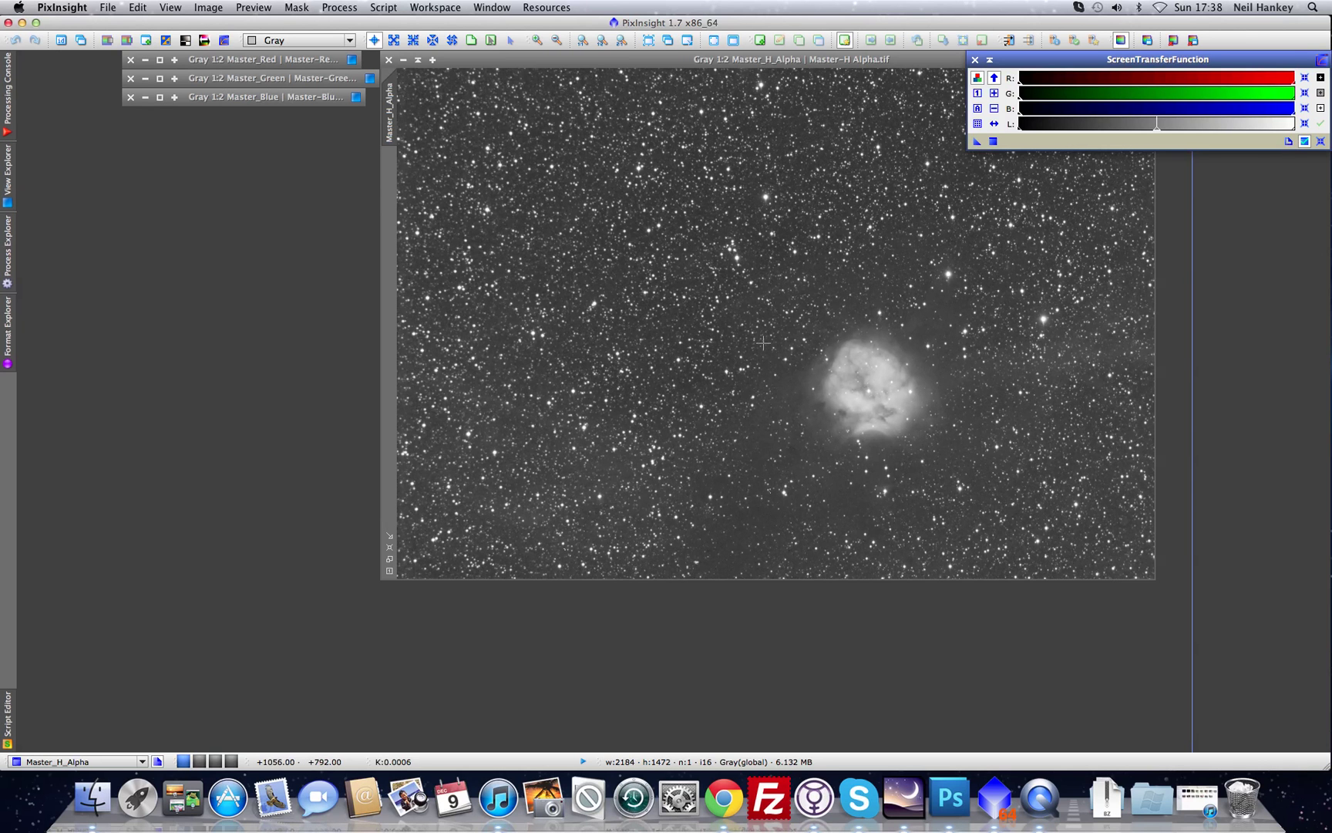
Disable the screen stretch on Master_H_Alpha, then collapse the ScreenTransferFunction window and move it clear of the image
left_click(1121, 43)
left_click(990, 60)
left_click_drag(1013, 65, 1217, 63)
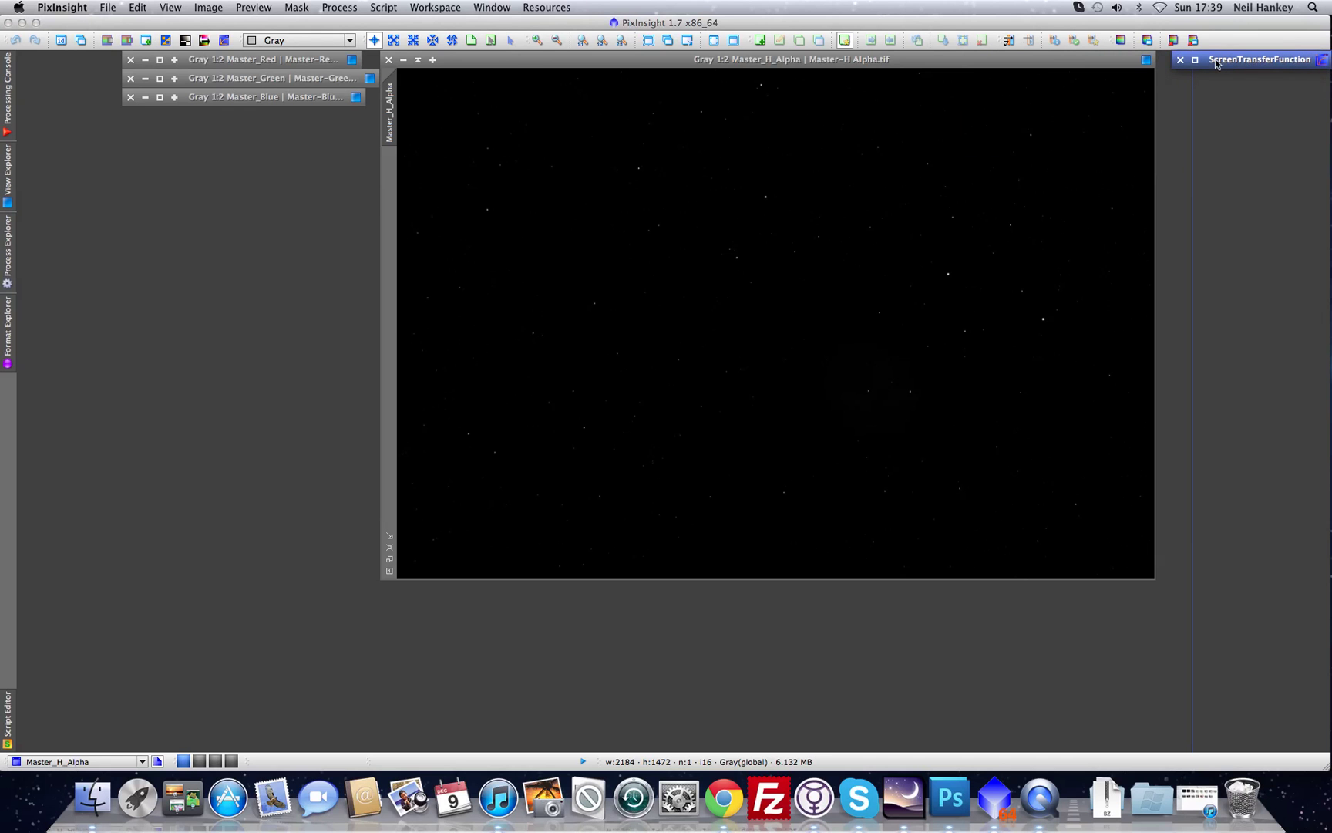
Open HistogramTransformation, select Master_H_Alpha as its view and turn on the real-time preview
left_click(12, 265)
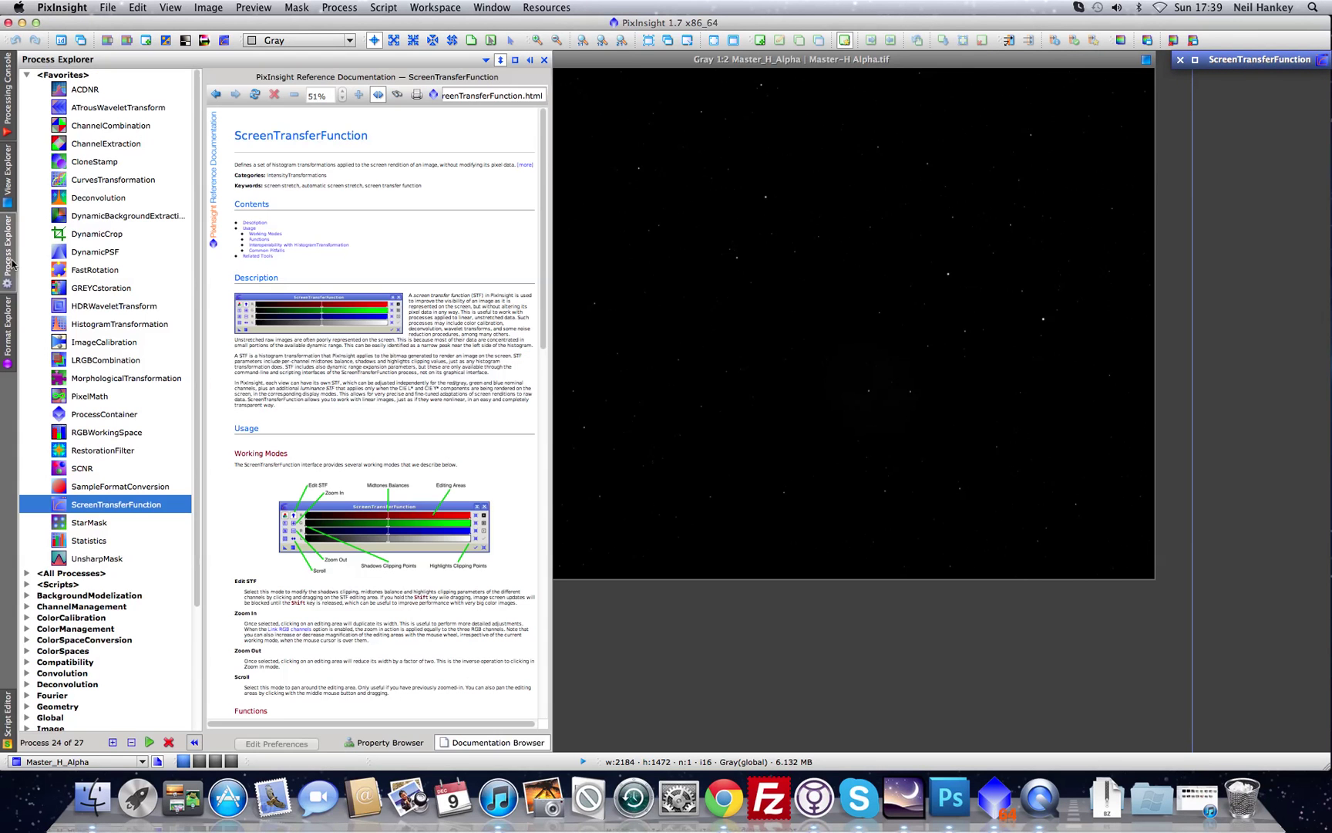
left_click(94, 327)
double_click(94, 325)
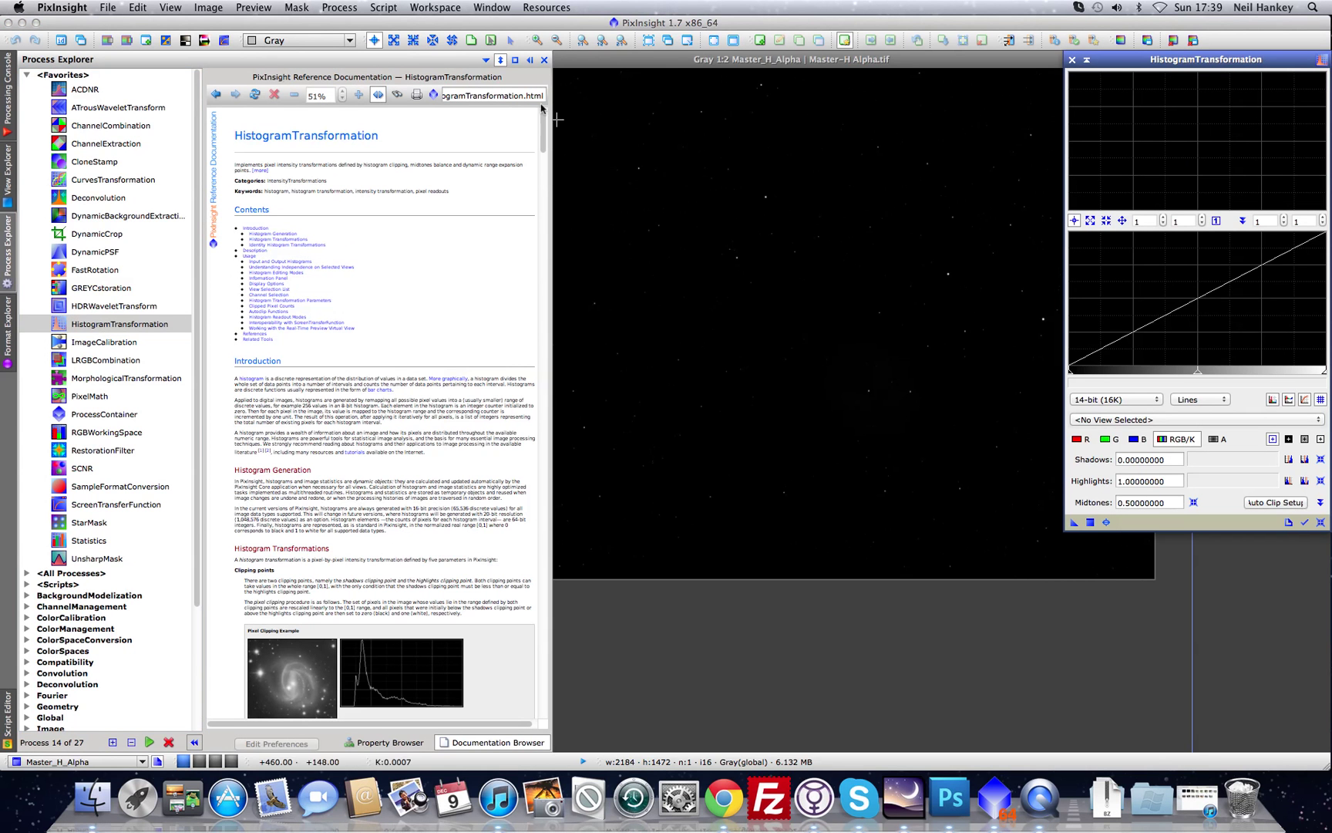
left_click(530, 59)
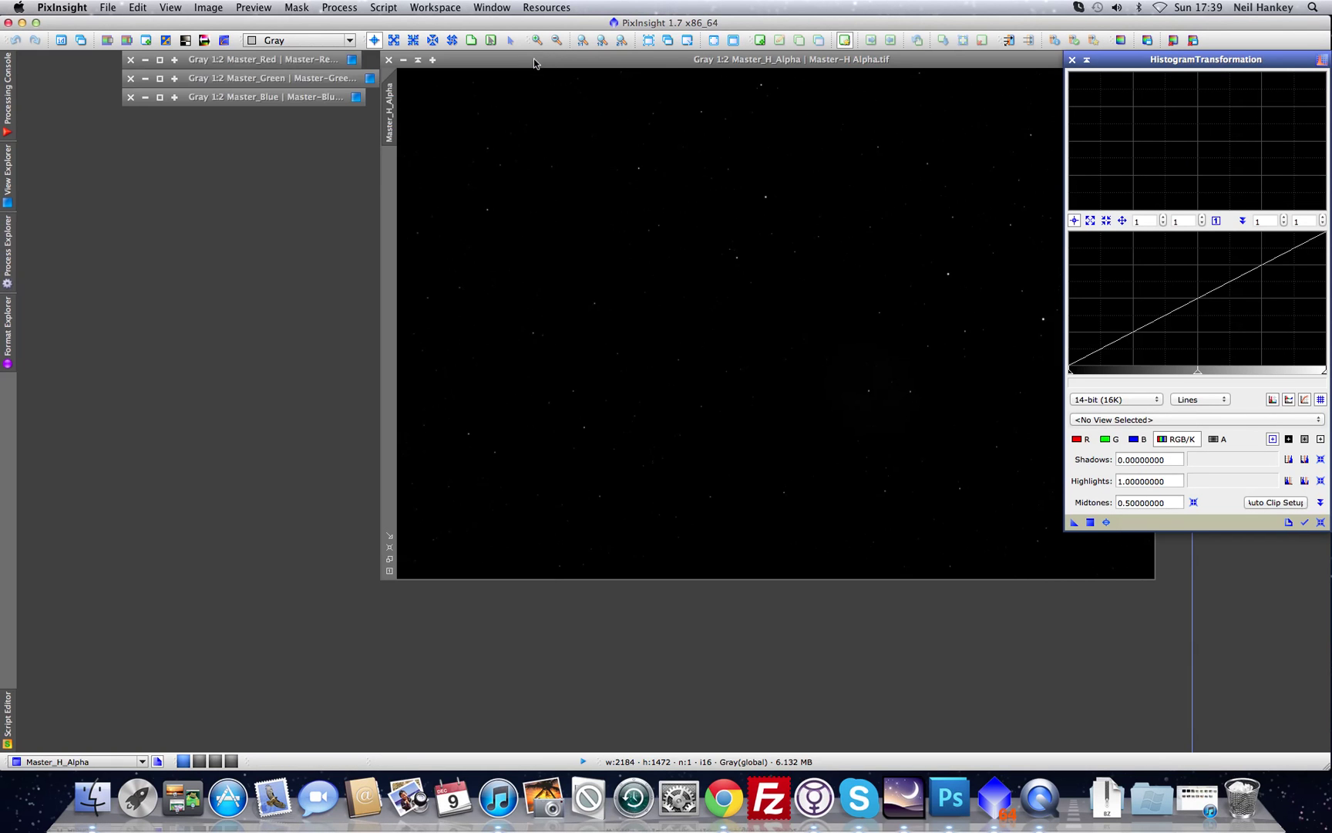
left_click(1312, 421)
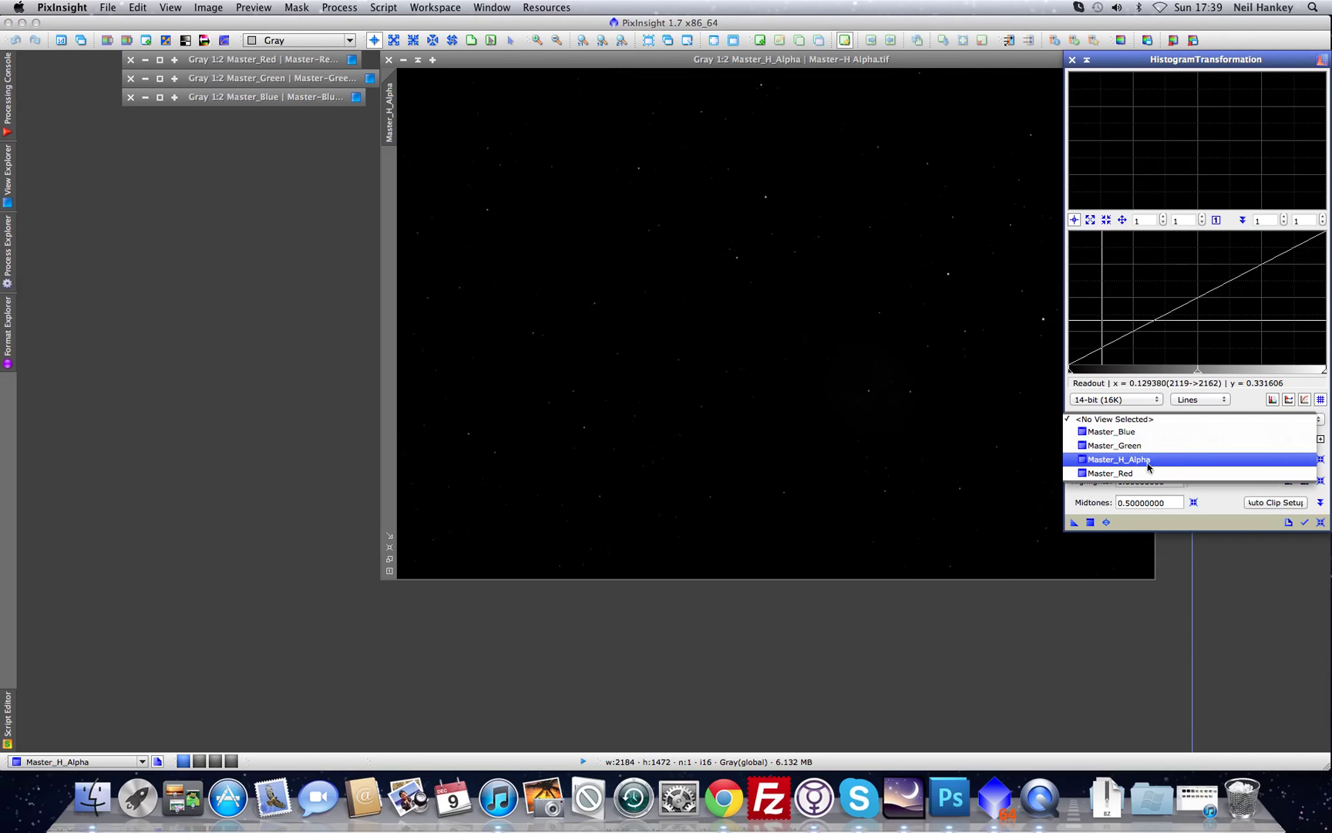
left_click(1148, 461)
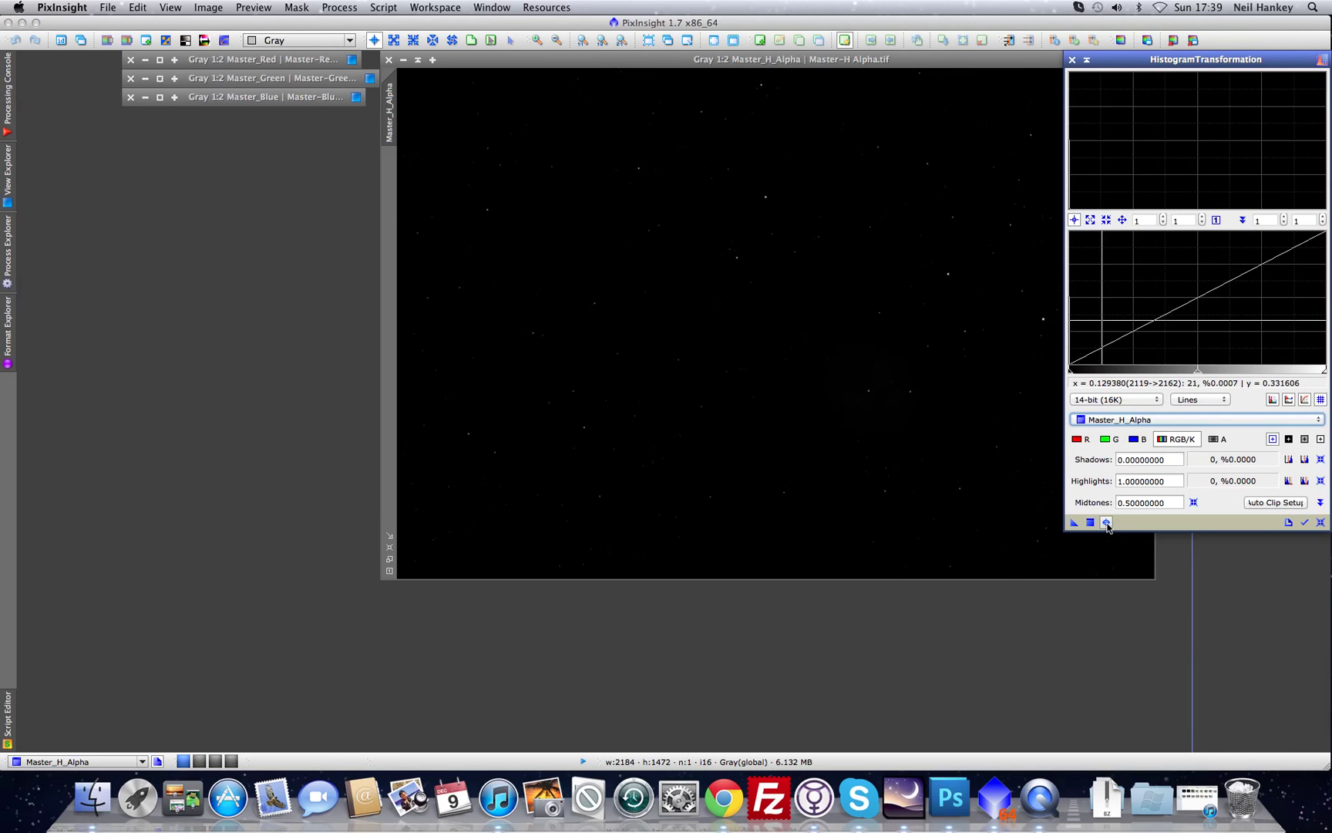
left_click(1106, 523)
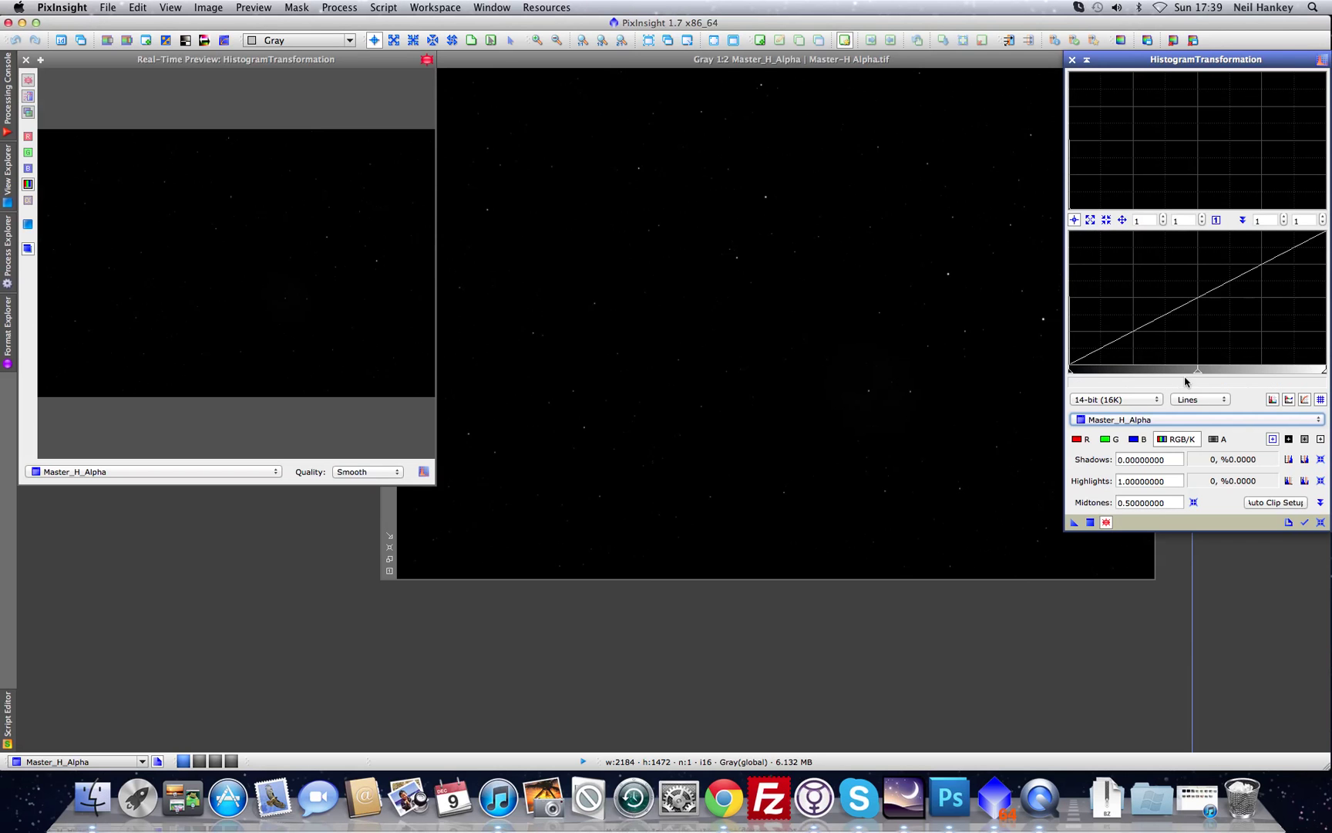
Lower the histogram midtones to about 0.054 and apply the stretch to the Master_H_Alpha image
left_click_drag(1197, 371, 1053, 374)
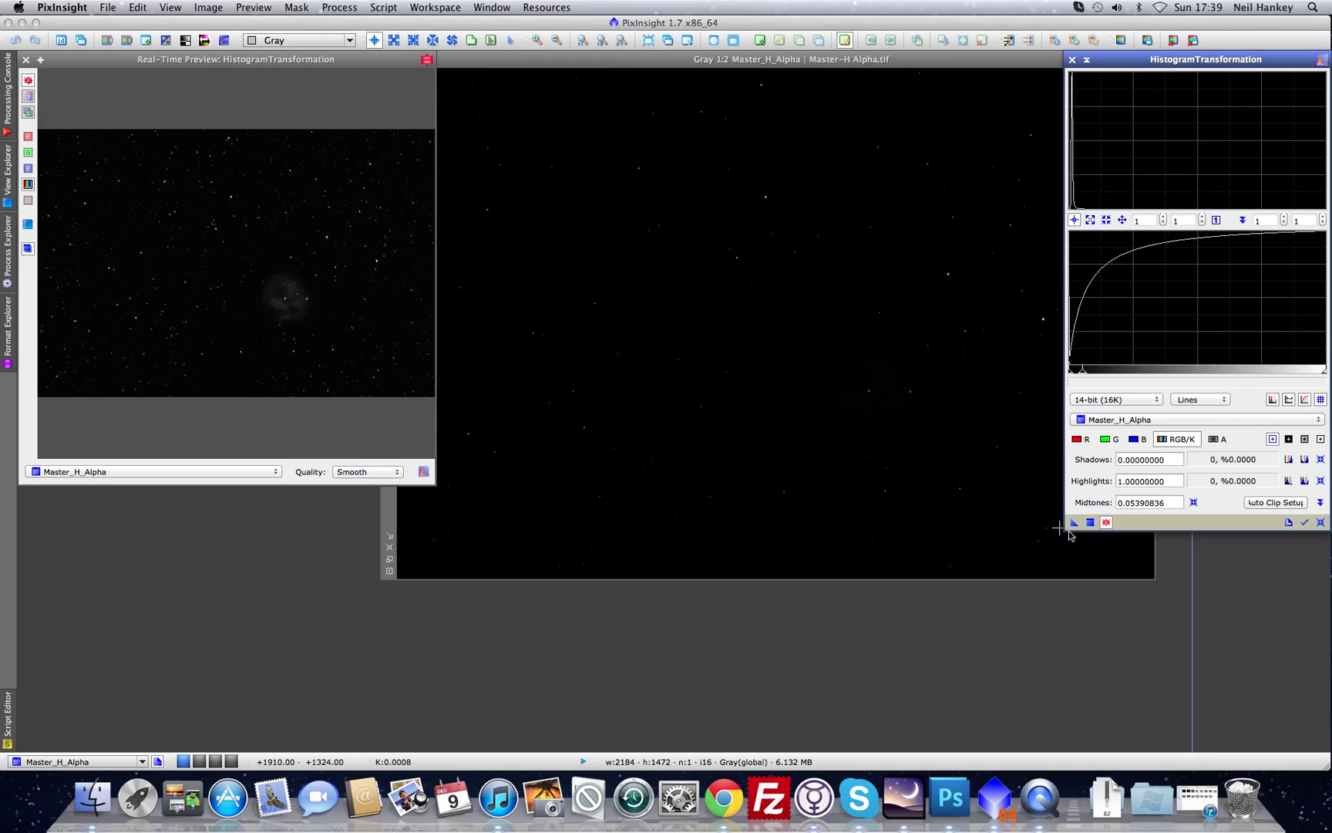
left_click_drag(1074, 522, 785, 325)
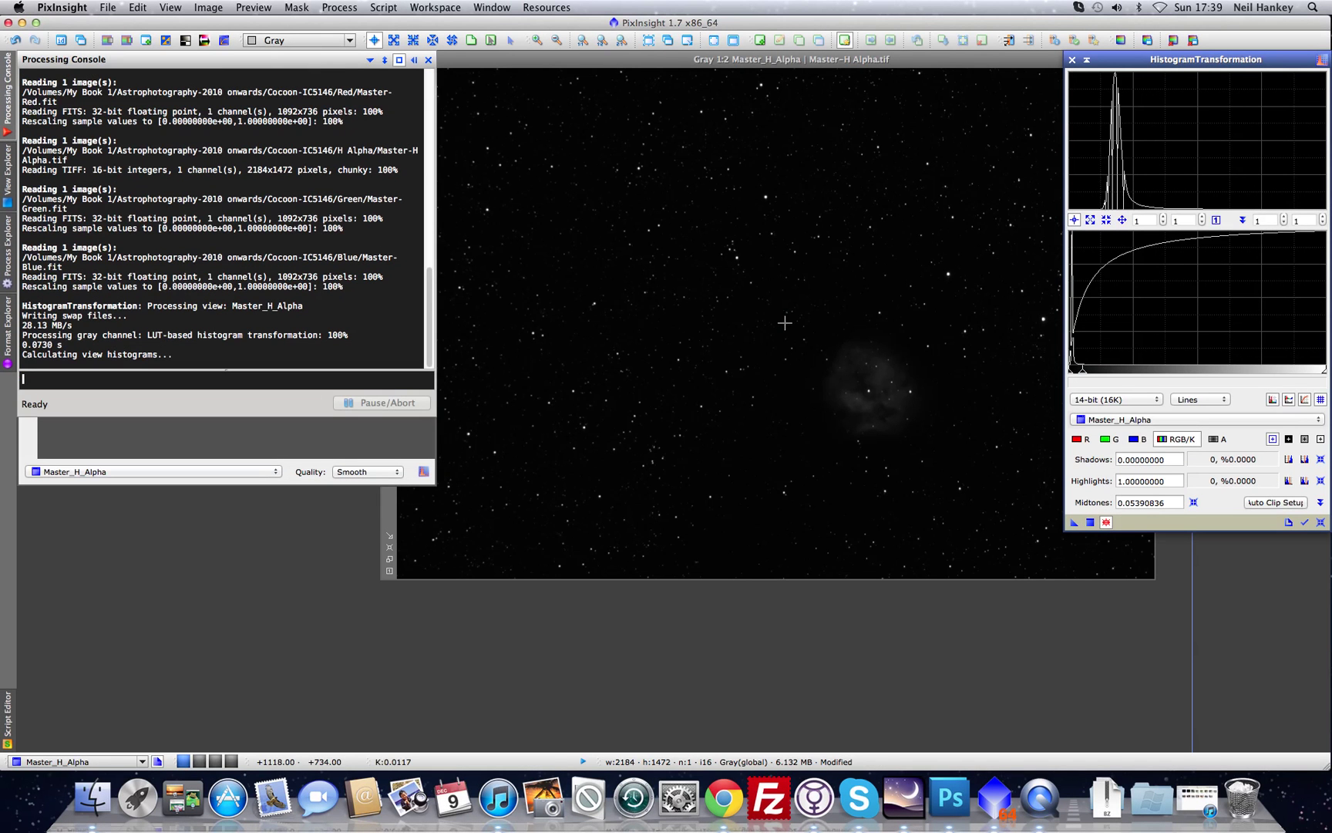
left_click(414, 60)
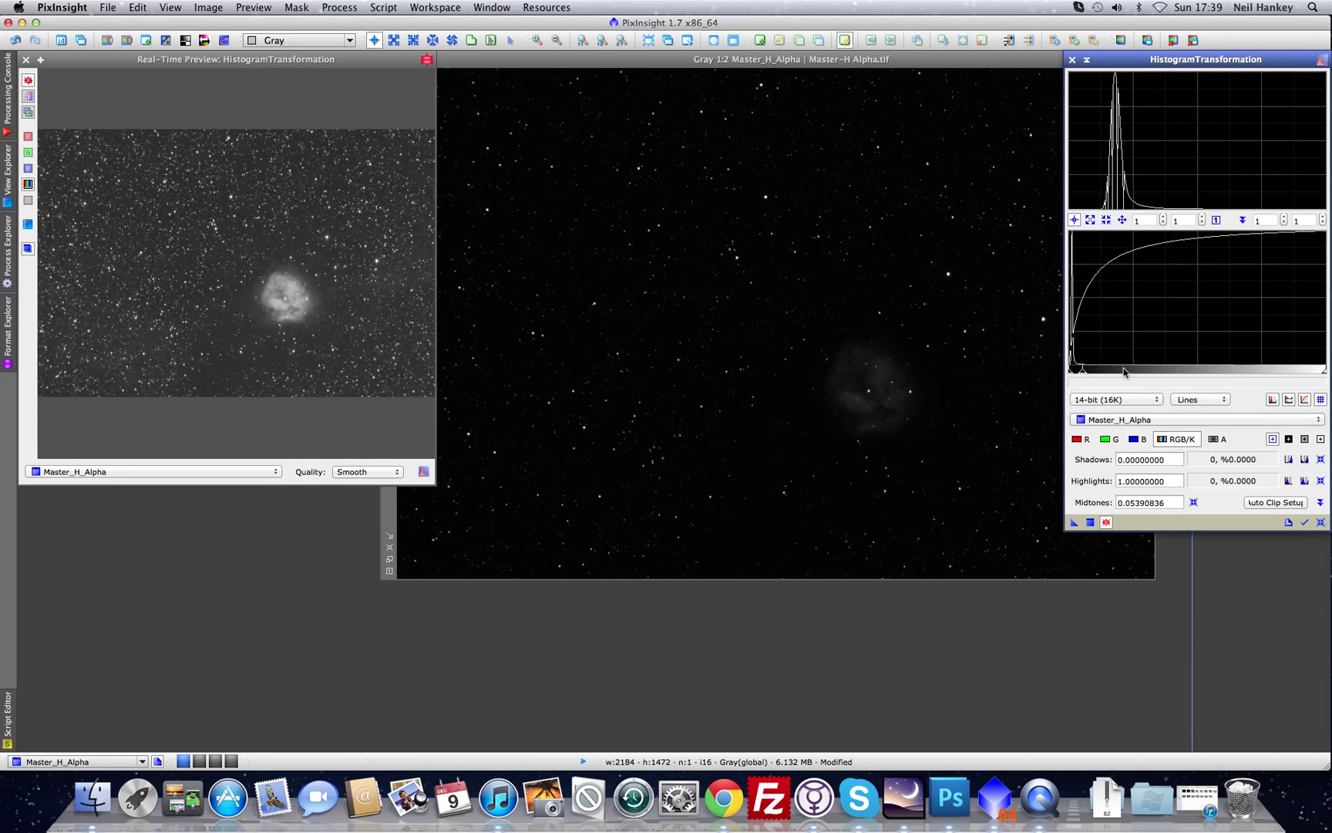
Apply a second stretch to Master_H_Alpha with shadows at about 0.0043 and midtones at about 0.053, and close the preview
scroll(1081, 359, "up", 5)
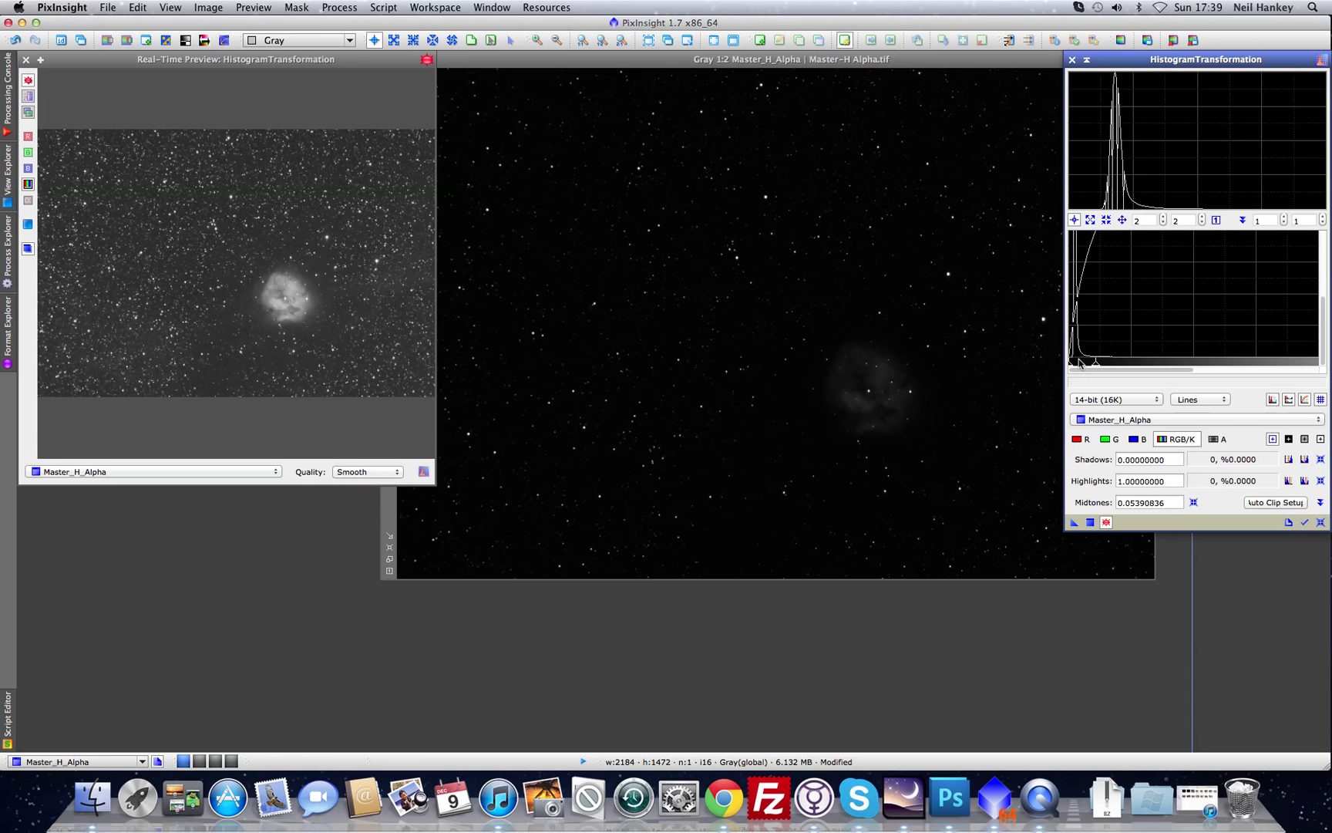
scroll(1084, 358, "up", 3)
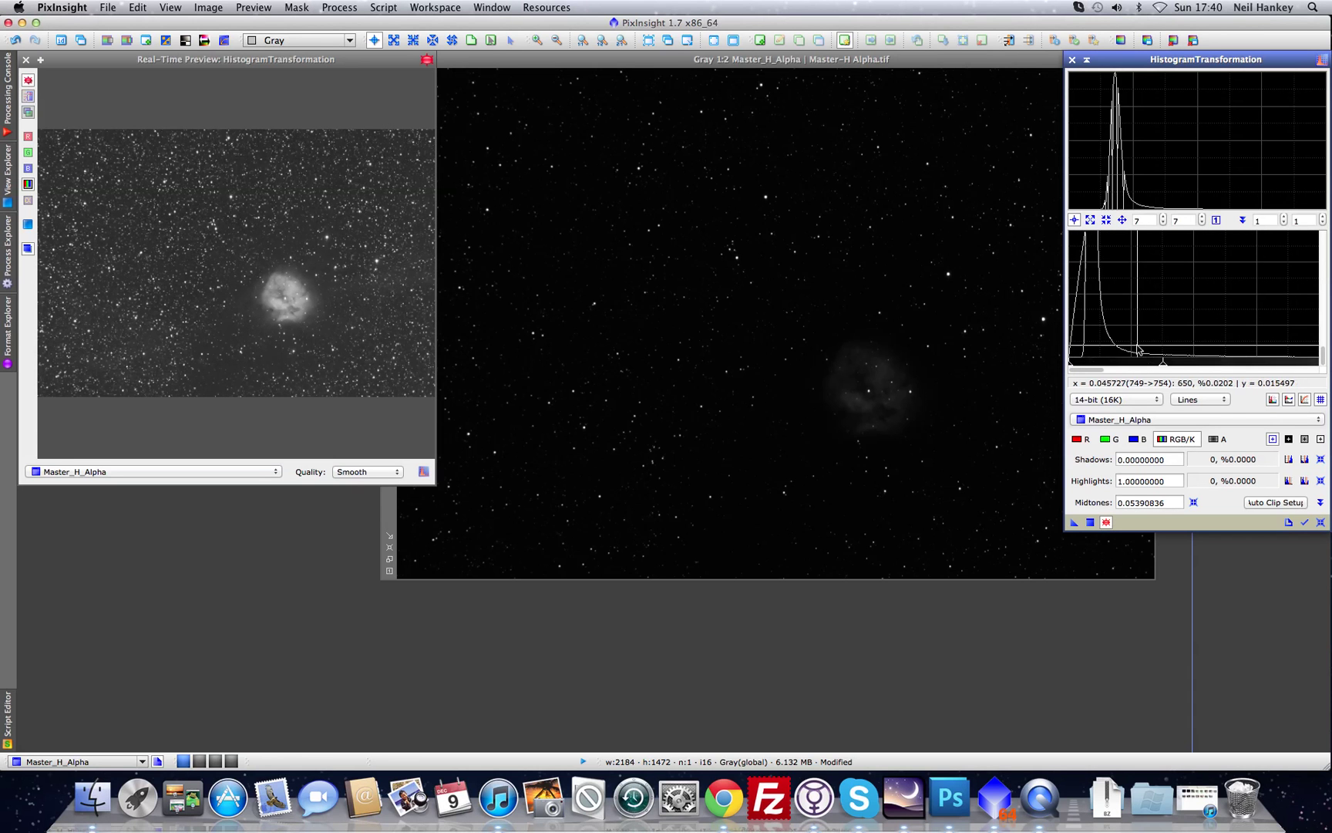
left_click_drag(1070, 370, 1078, 369)
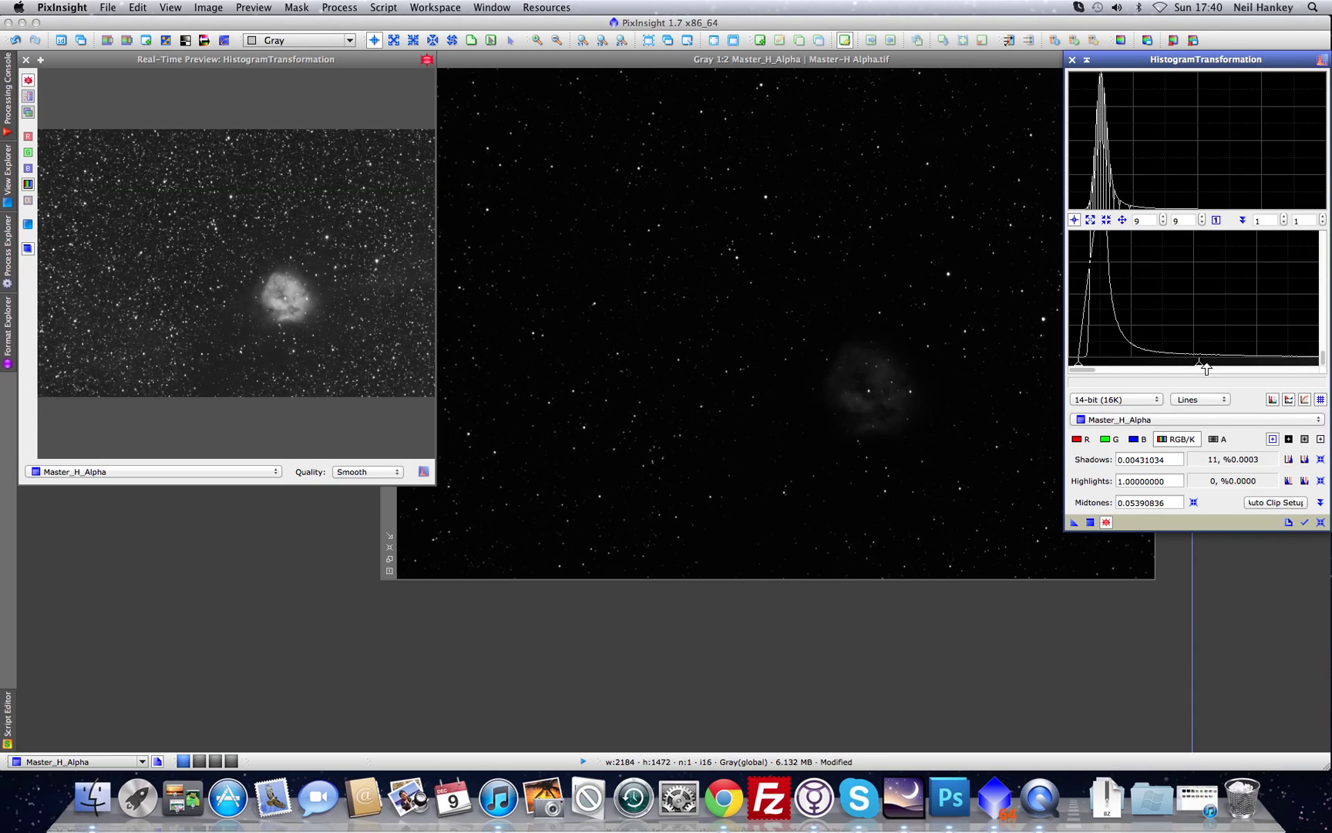
left_click_drag(1201, 368, 1197, 367)
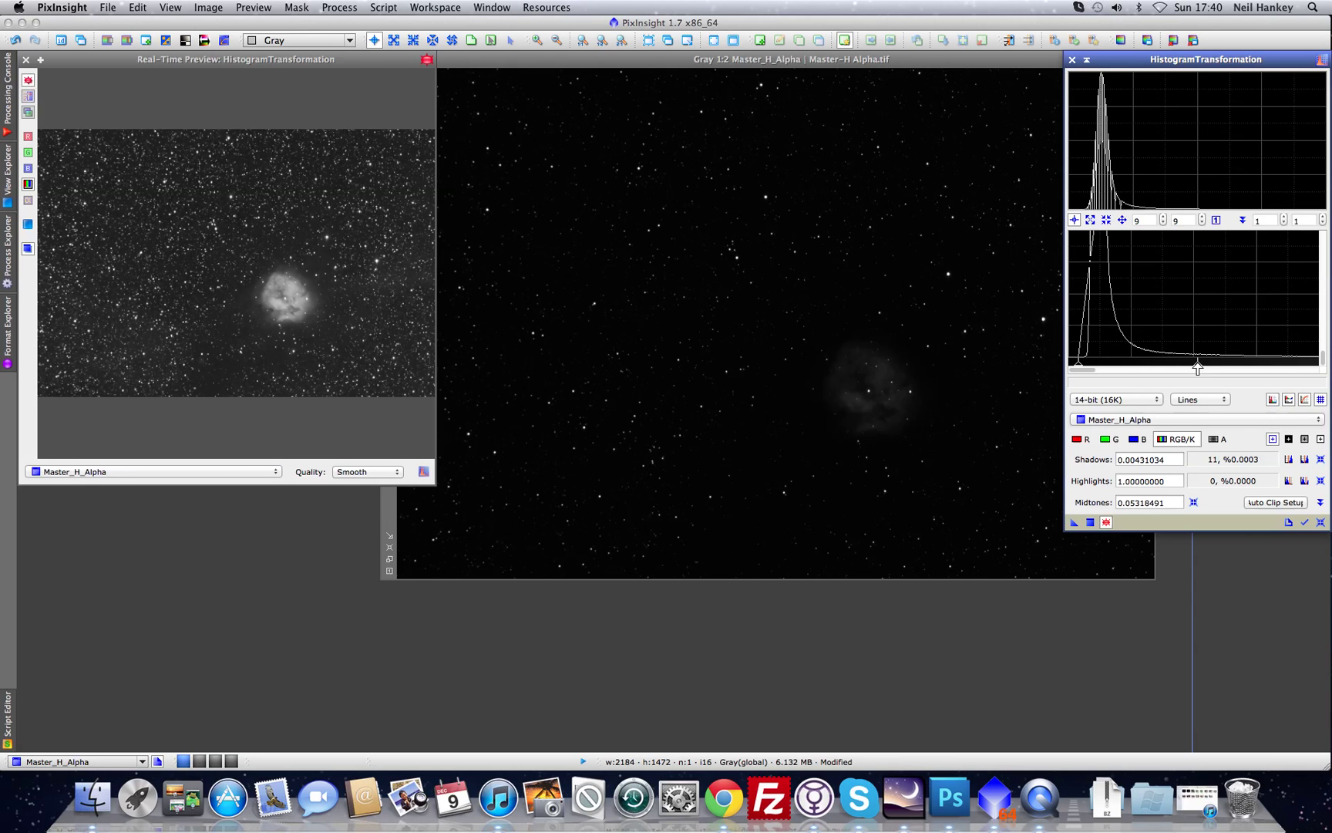
left_click_drag(1074, 526, 901, 383)
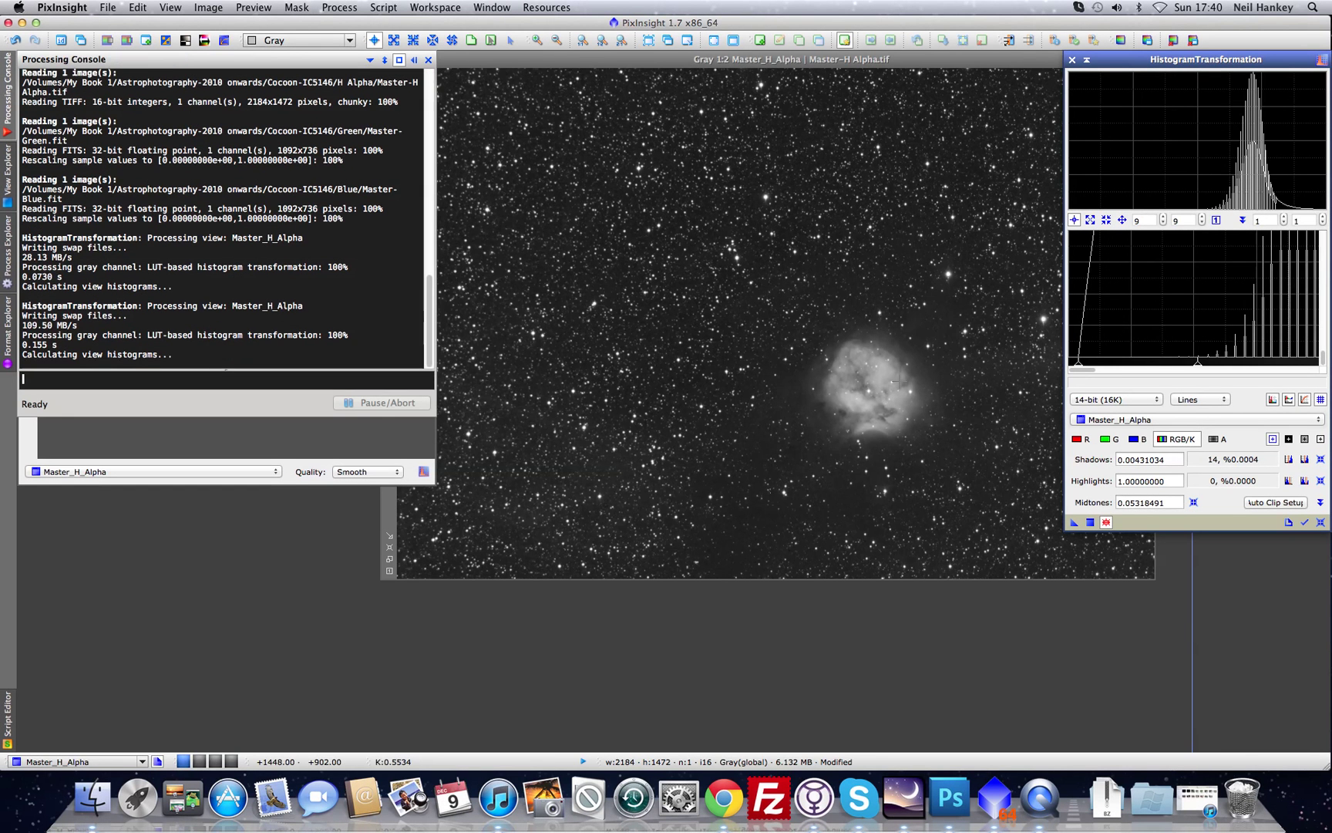
left_click(415, 61)
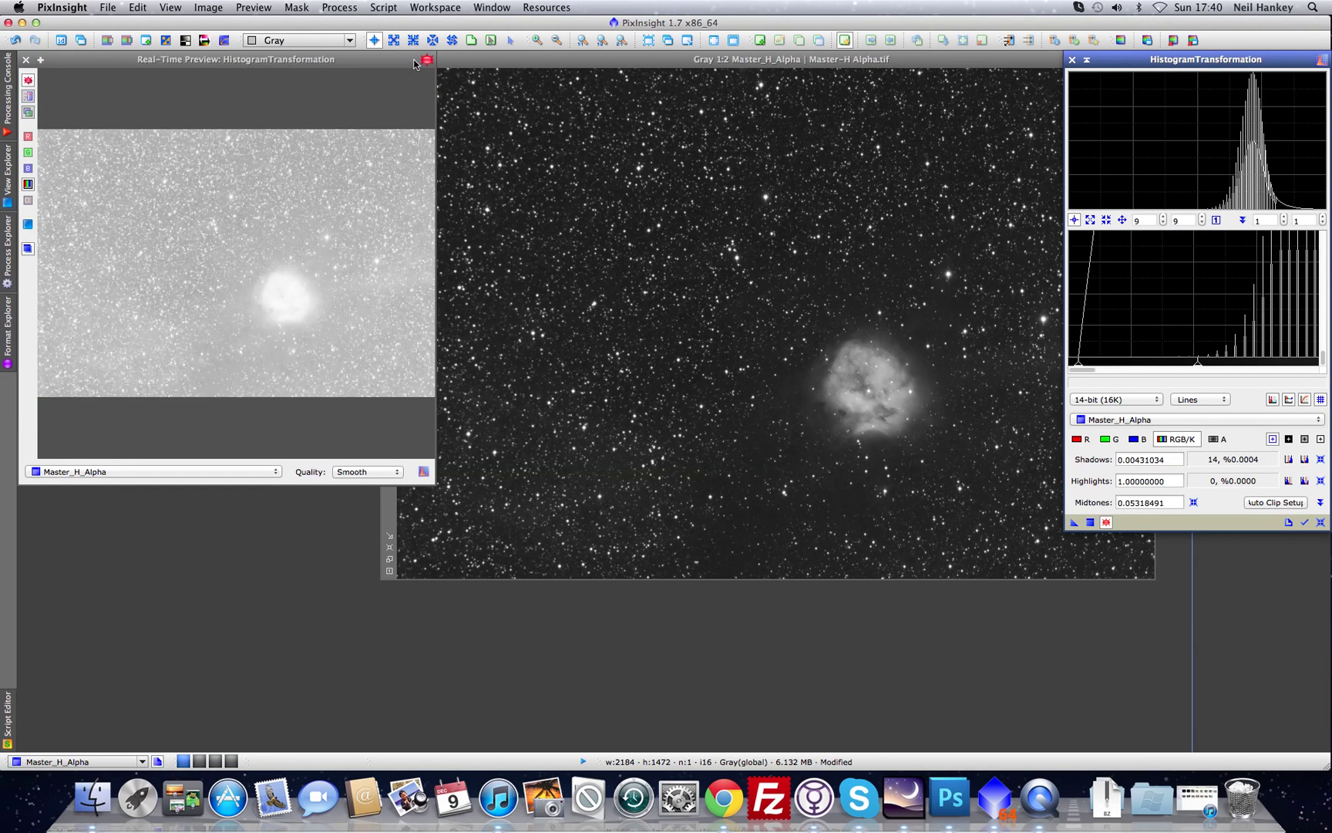
left_click(25, 60)
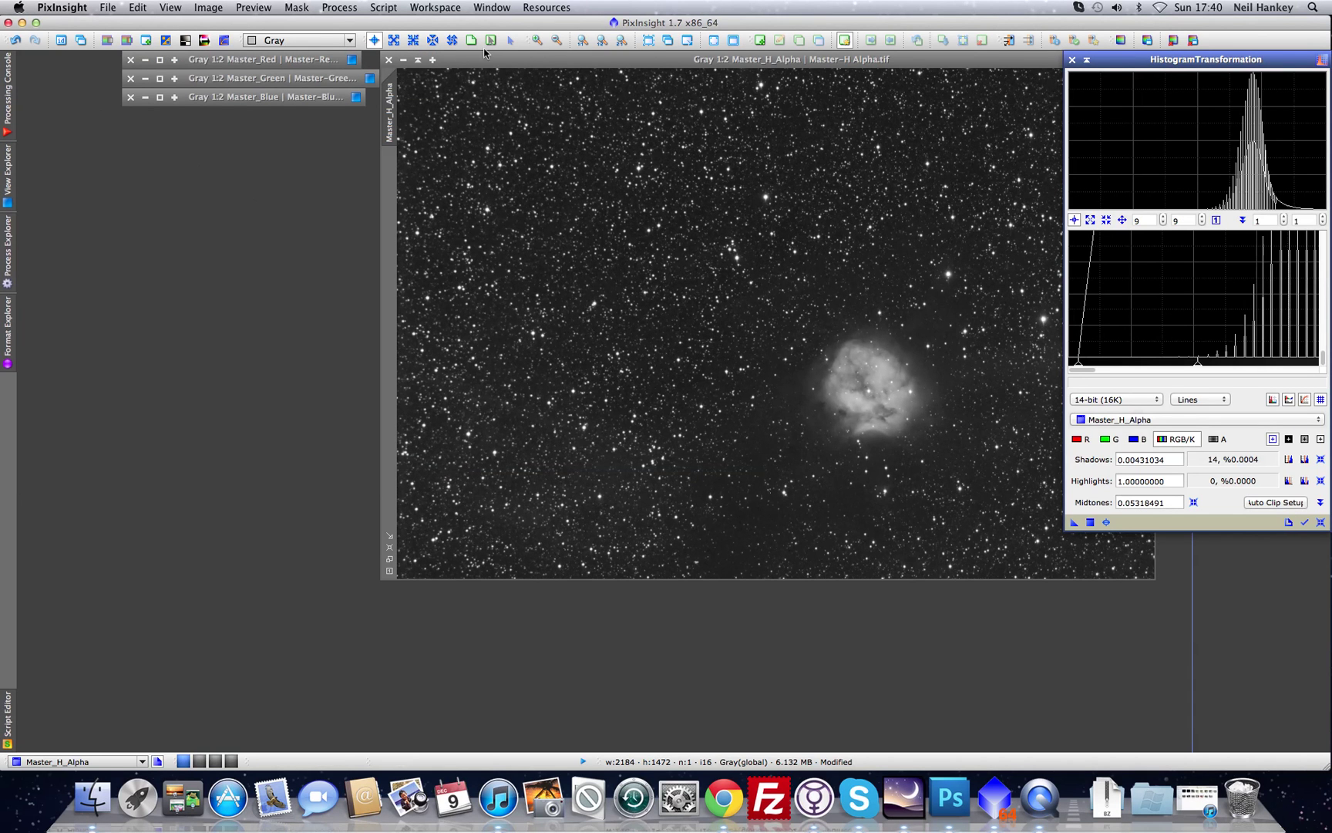
left_click_drag(497, 61, 484, 61)
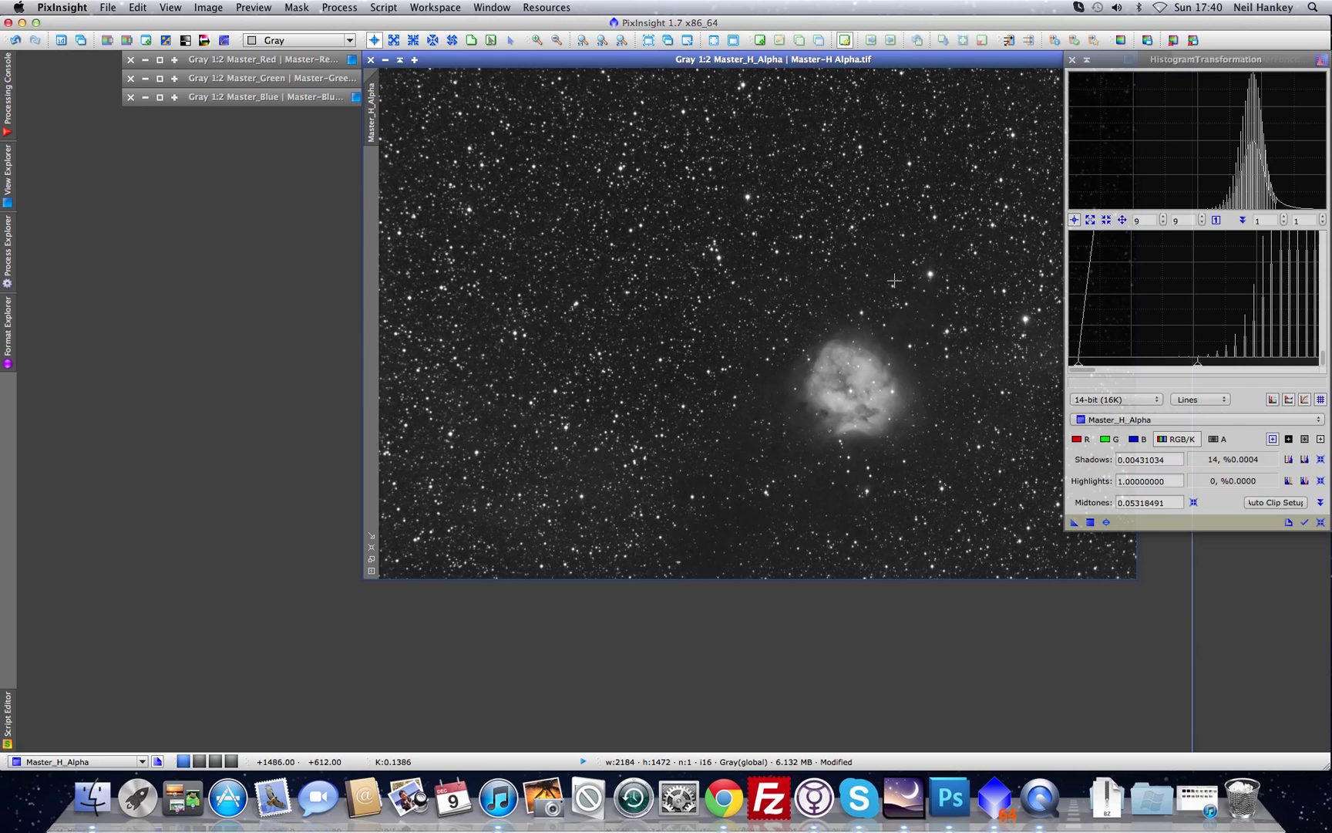
left_click(311, 63)
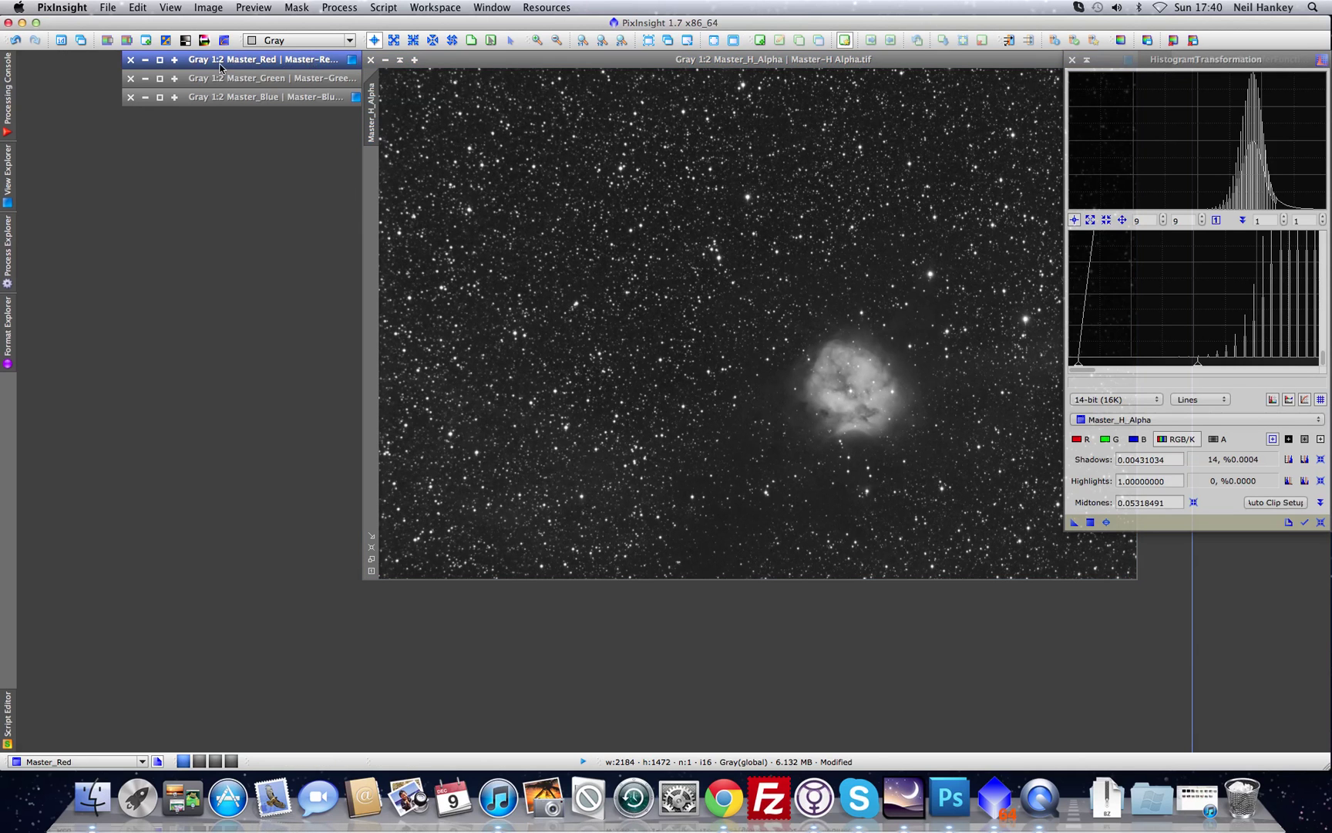
left_click(233, 84)
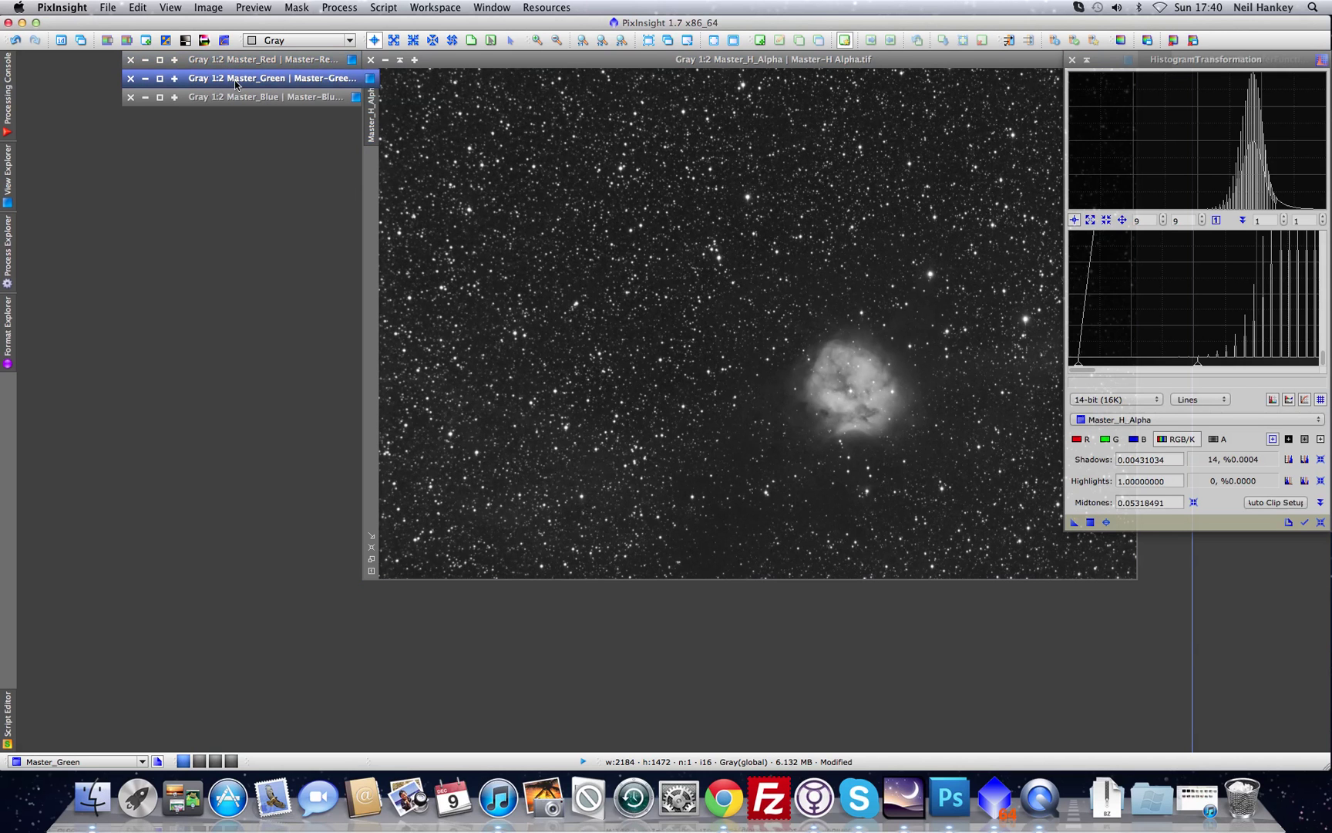
left_click(239, 100)
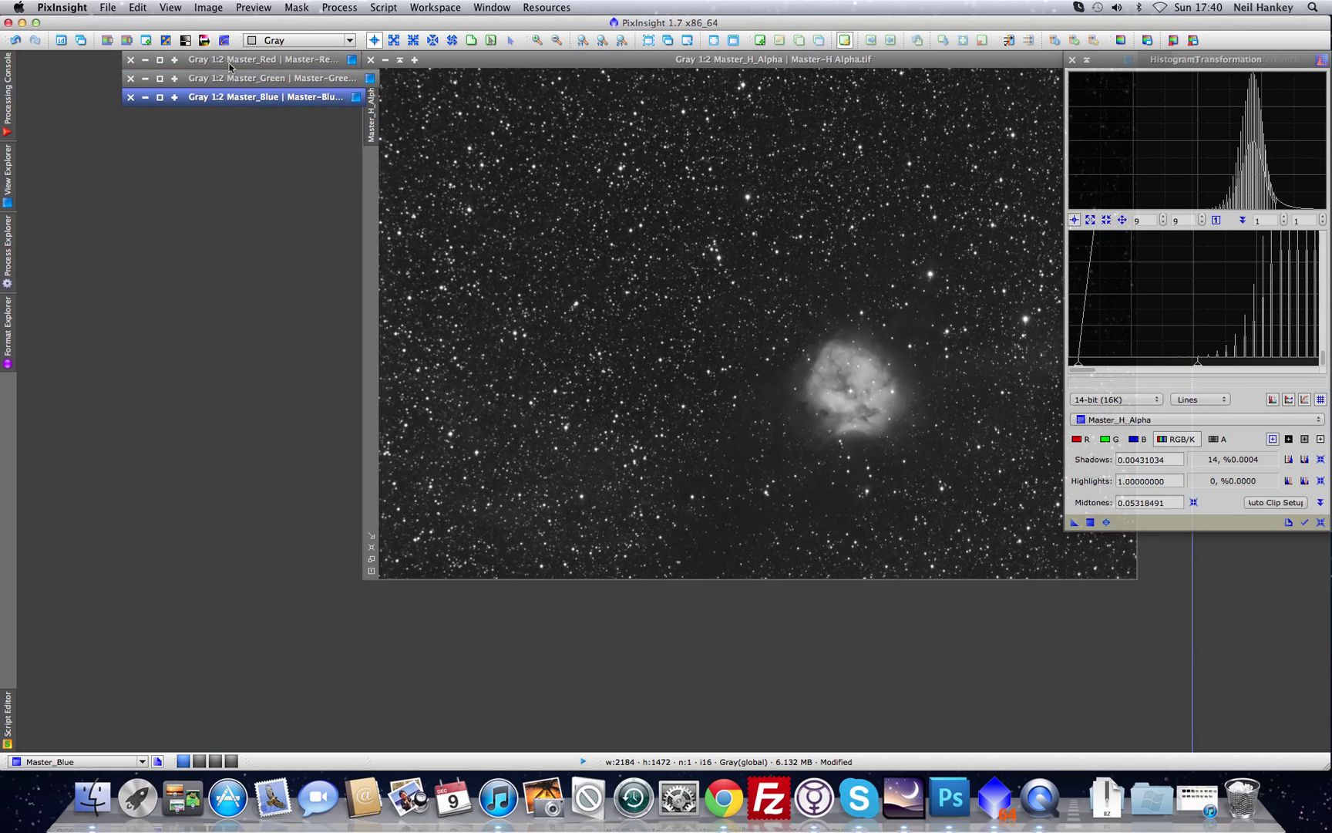
Expand the Master_Red window over the H Alpha image, select Master_Red as the HistogramTransformation view and turn on the real-time preview
left_click(230, 66)
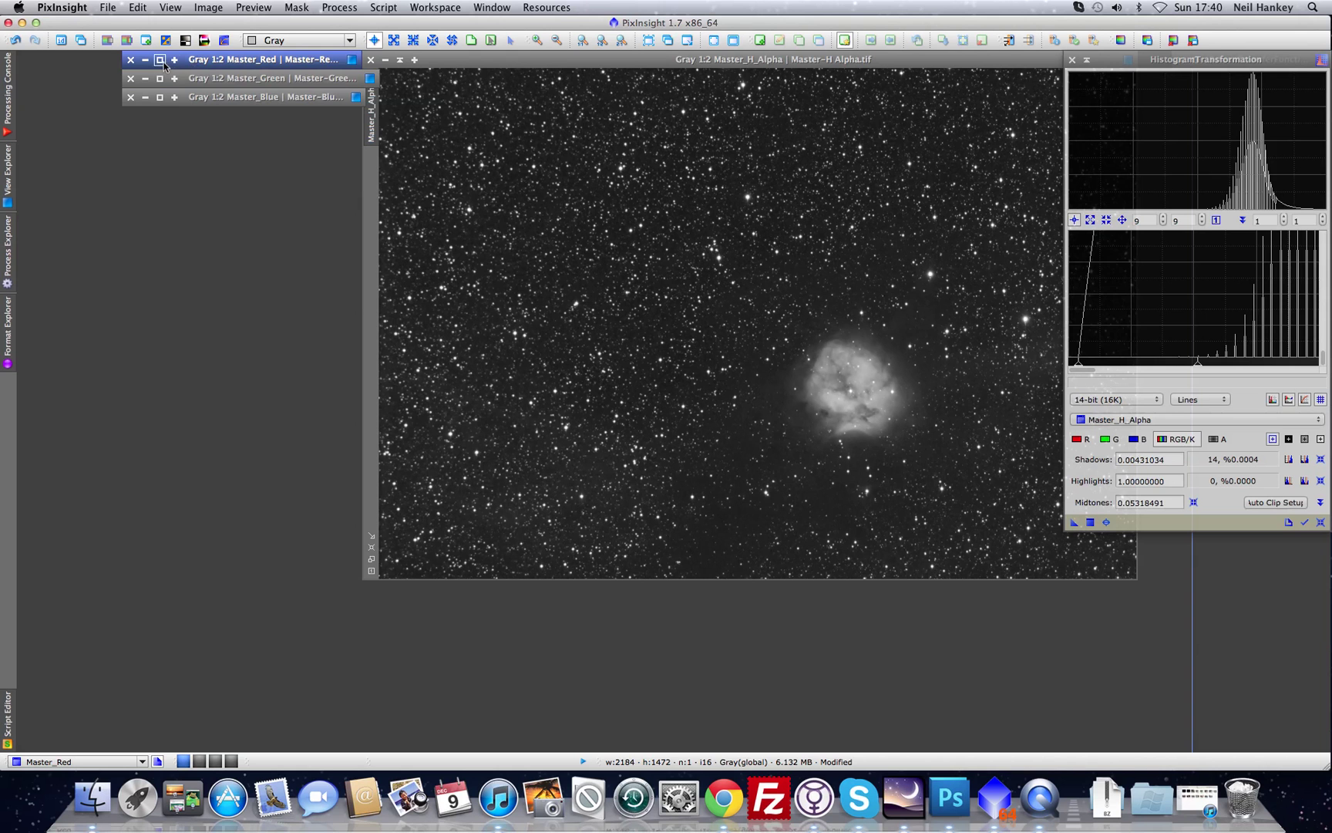
left_click(160, 60)
left_click_drag(133, 66, 307, 144)
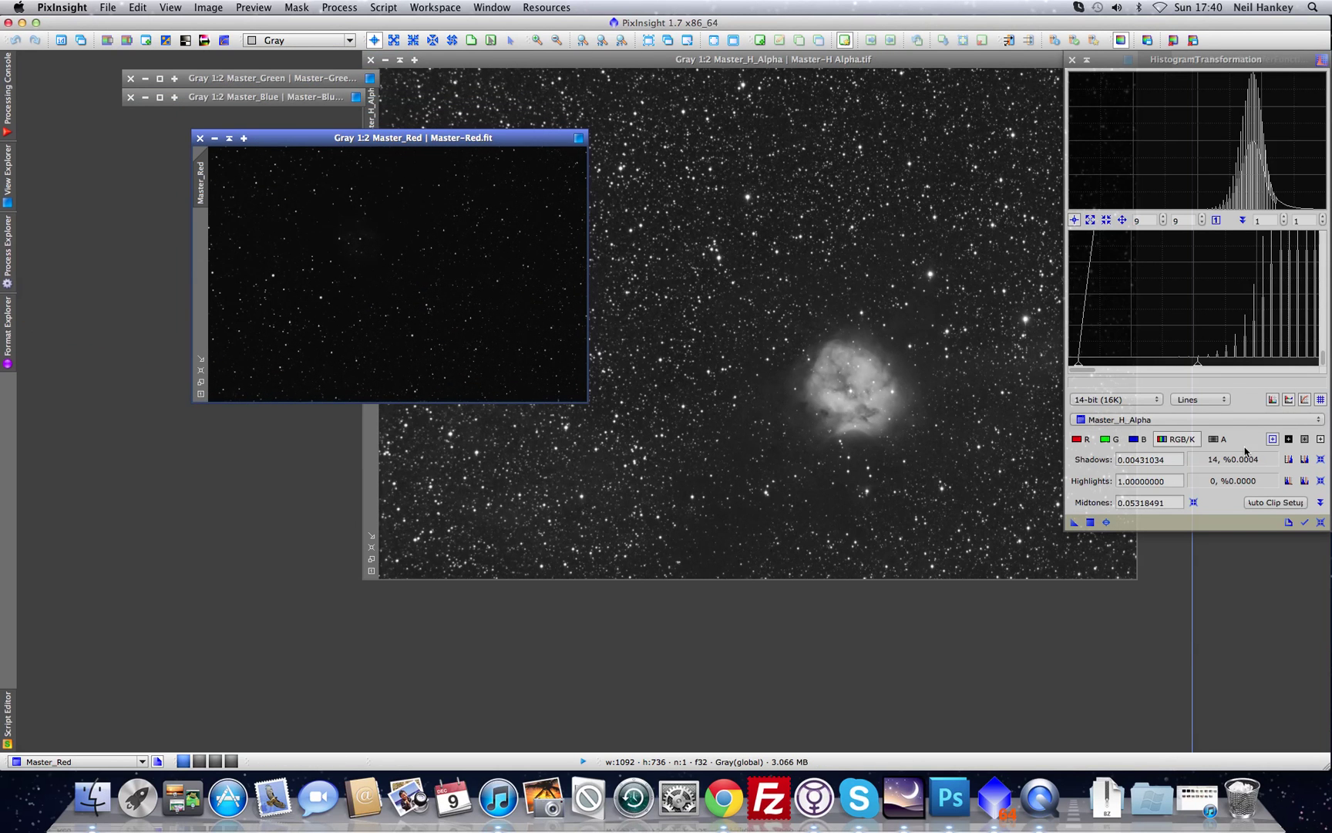
left_click(1232, 422)
left_click(1147, 437)
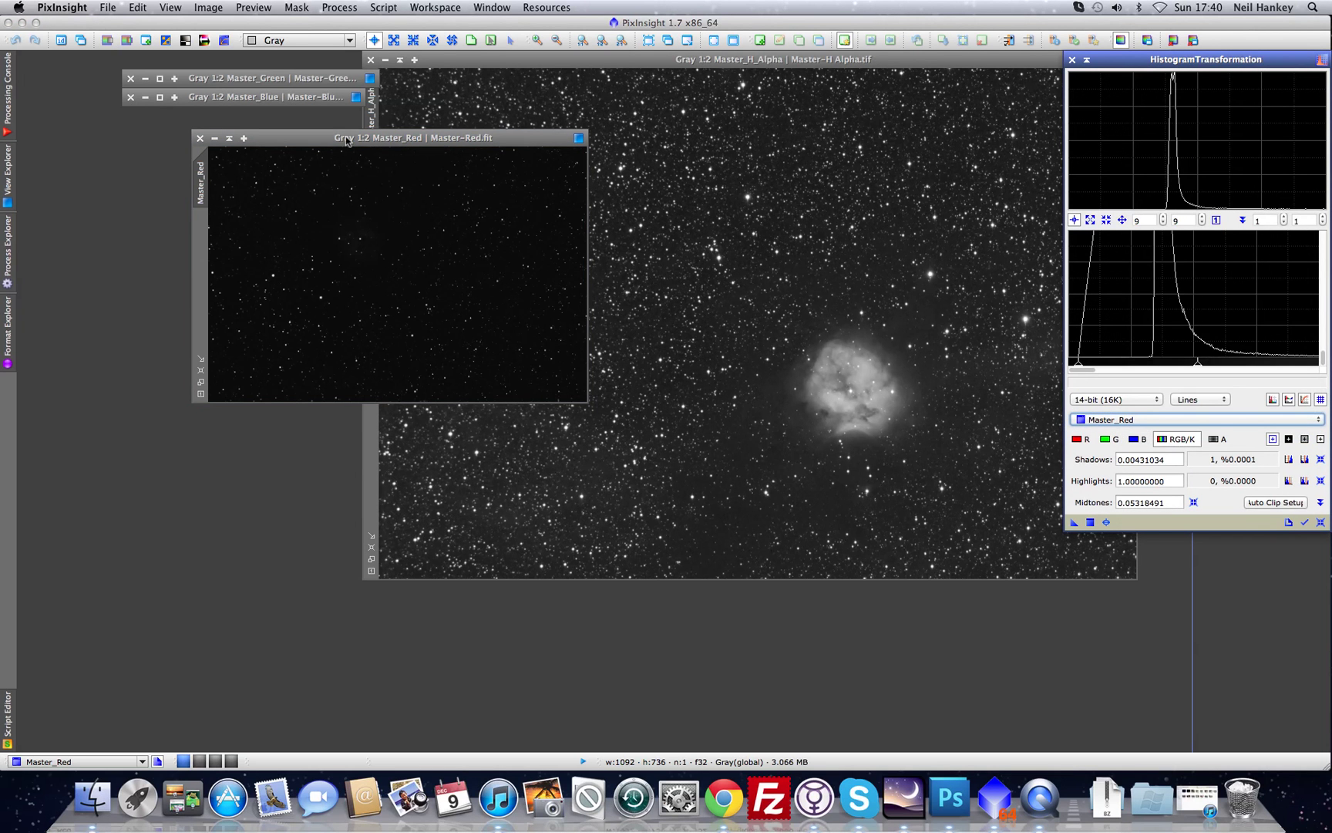
left_click(378, 141)
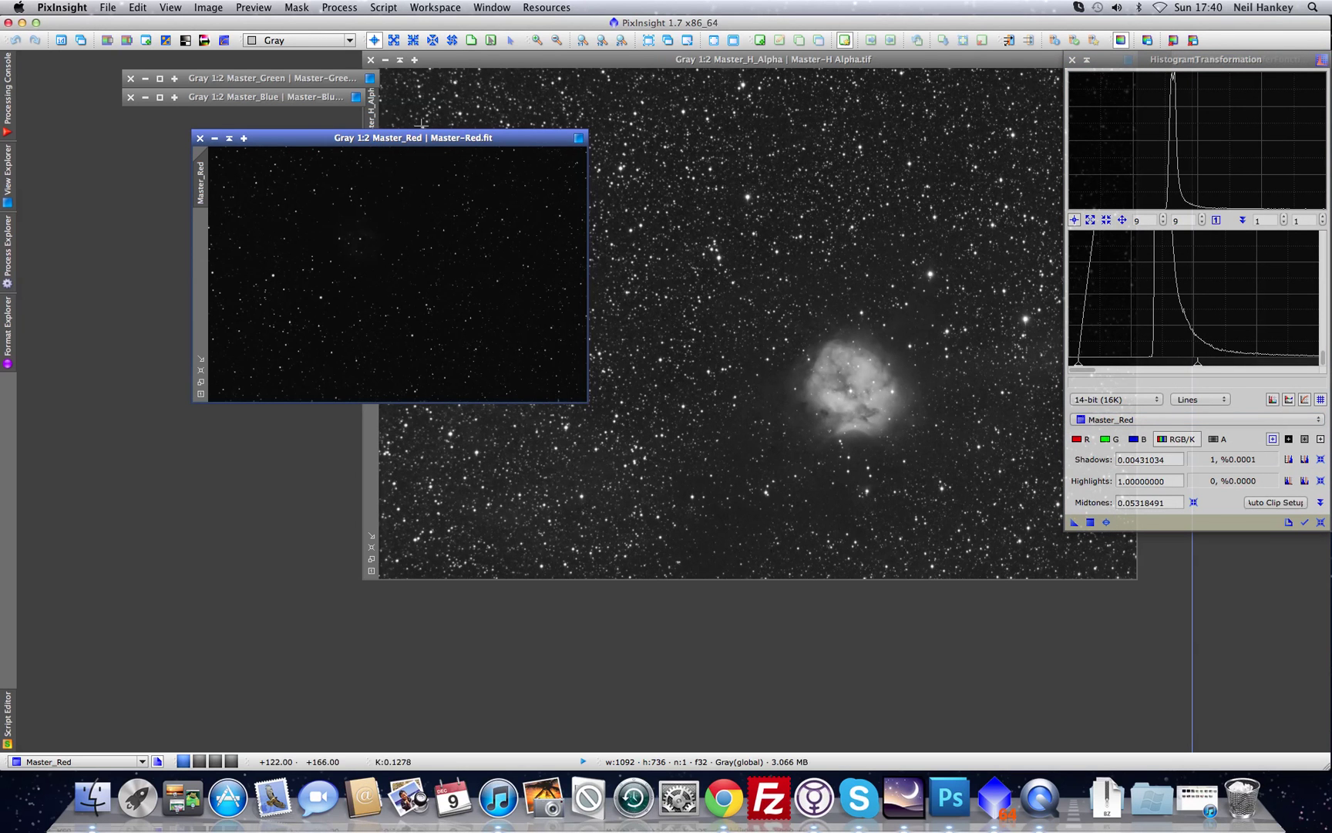
left_click_drag(316, 136, 688, 141)
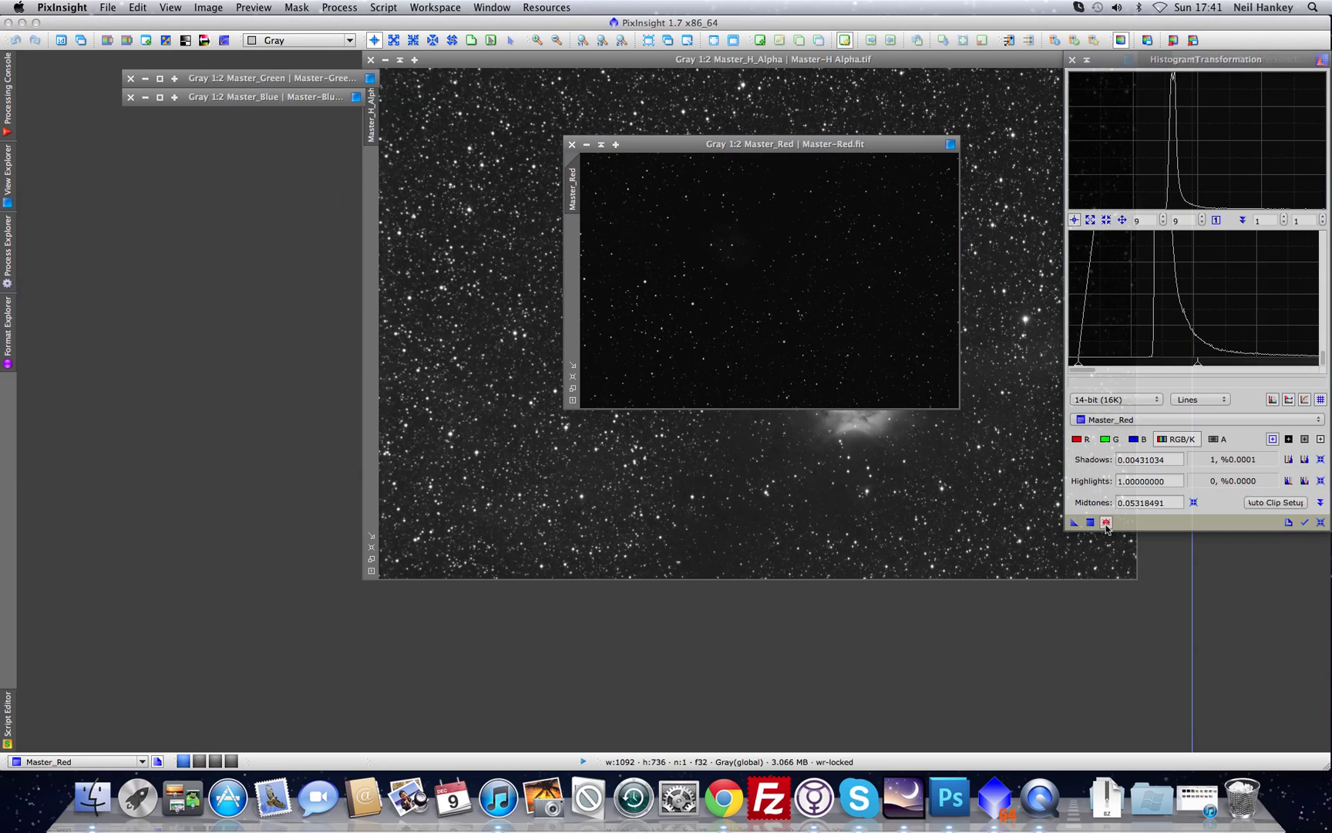
left_click(1106, 523)
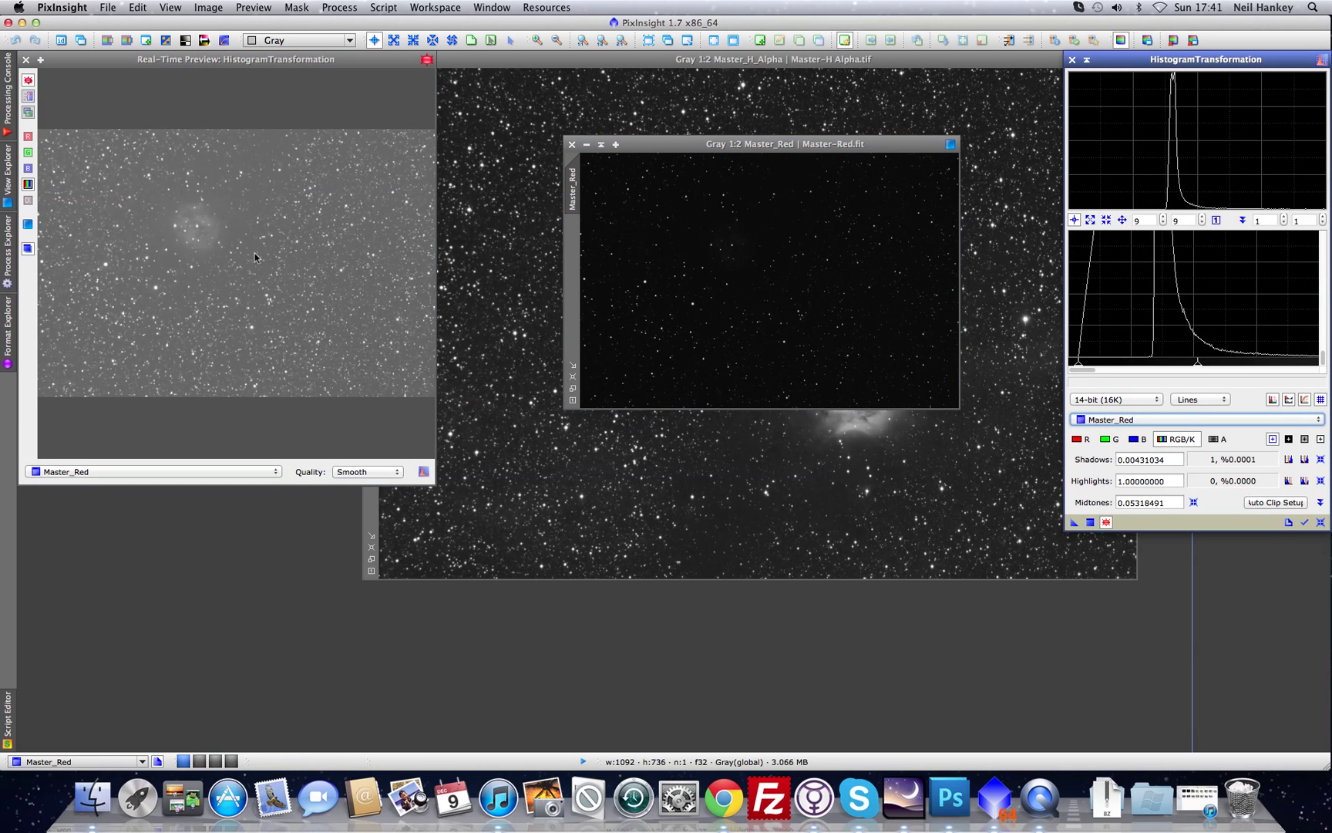
Stretch the Master_Red image with shadows at about 0.0319 and midtones at about 0.0501
scroll(1159, 333, "up", 1)
scroll(1159, 333, "down", 6)
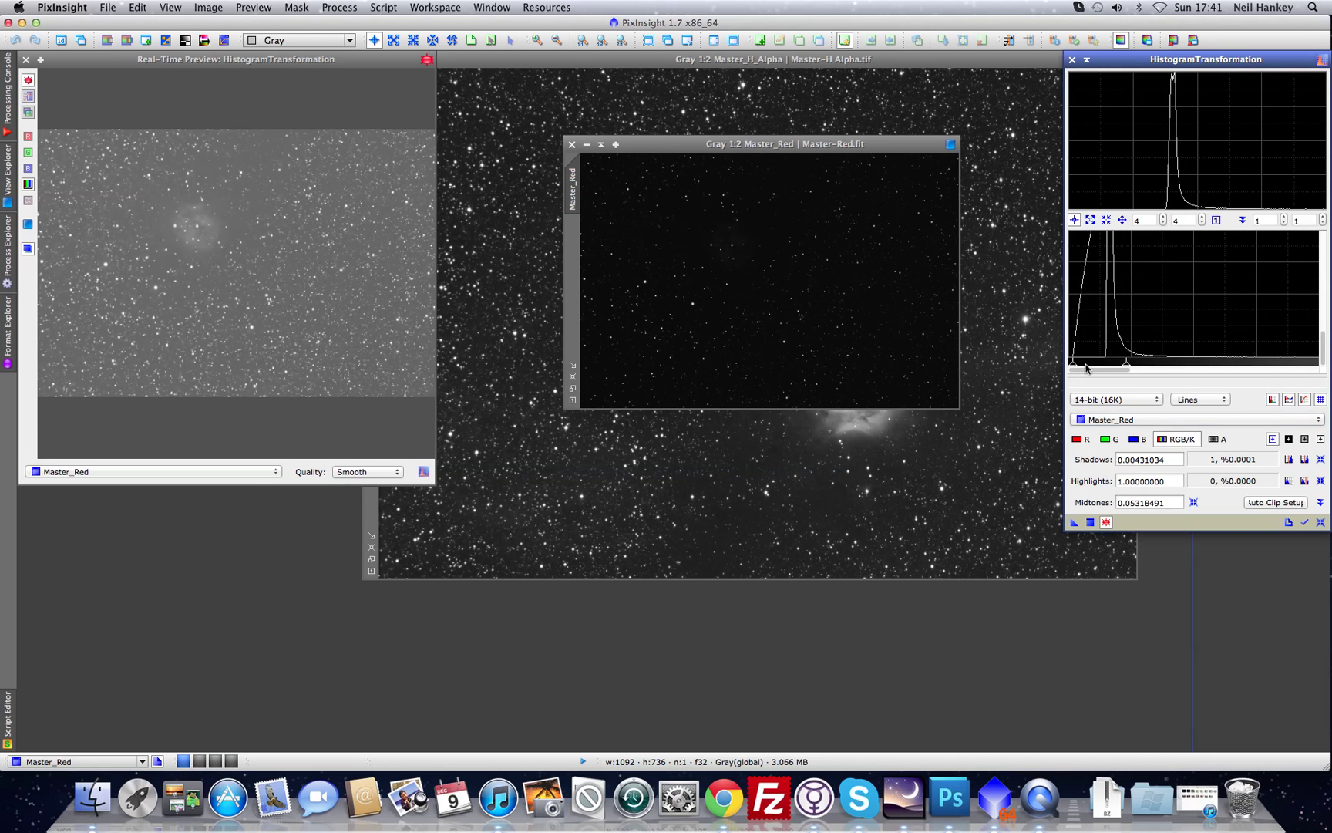
left_click_drag(1075, 364, 1102, 371)
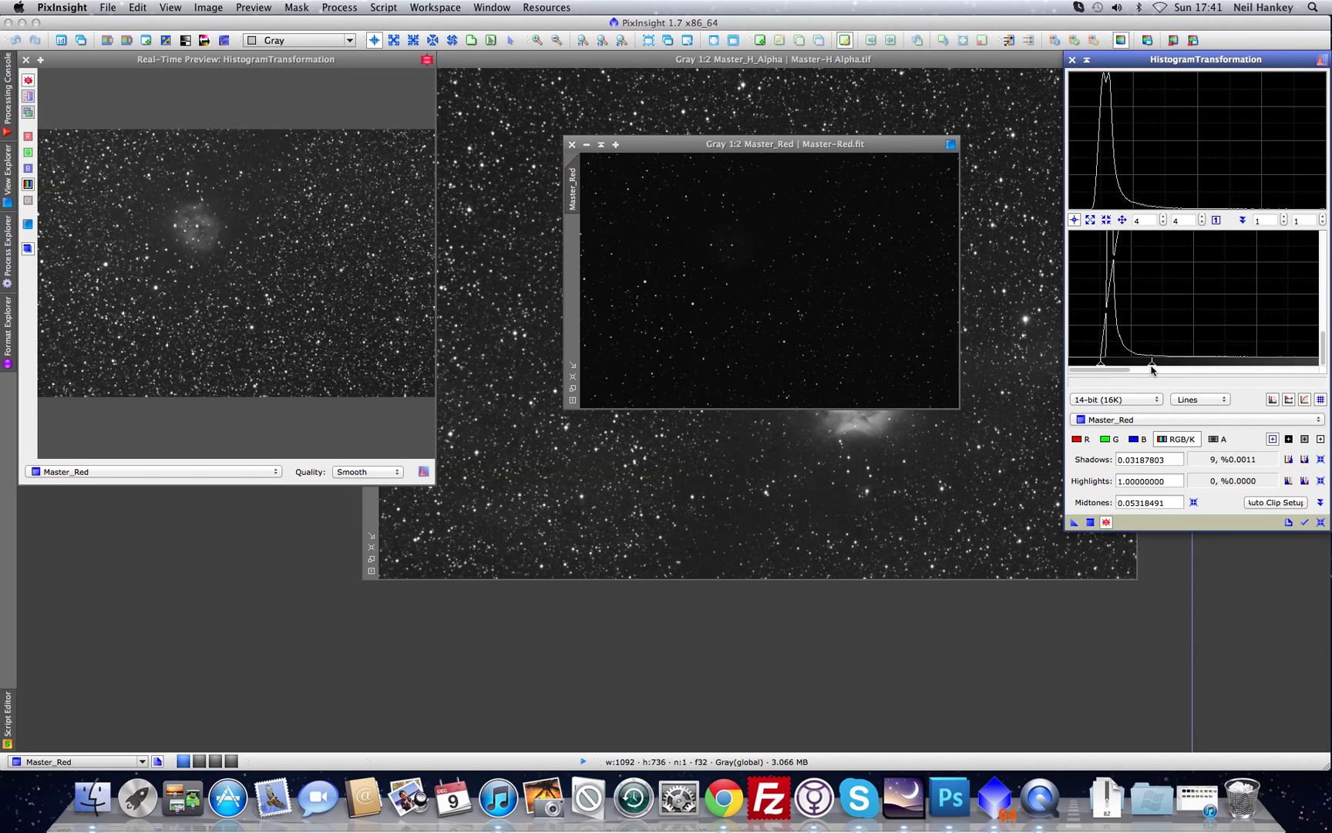
left_click_drag(1151, 369, 1150, 367)
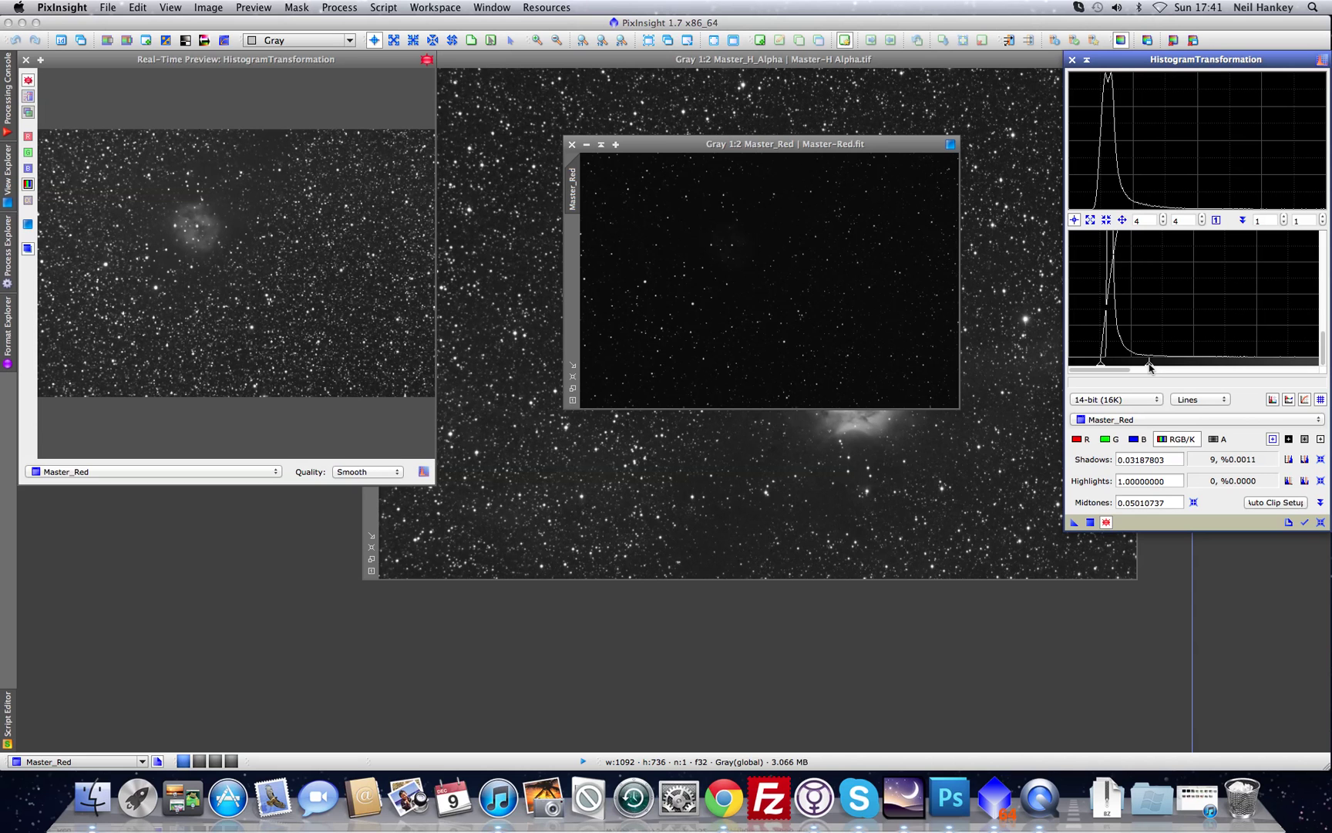
left_click_drag(1074, 522, 835, 293)
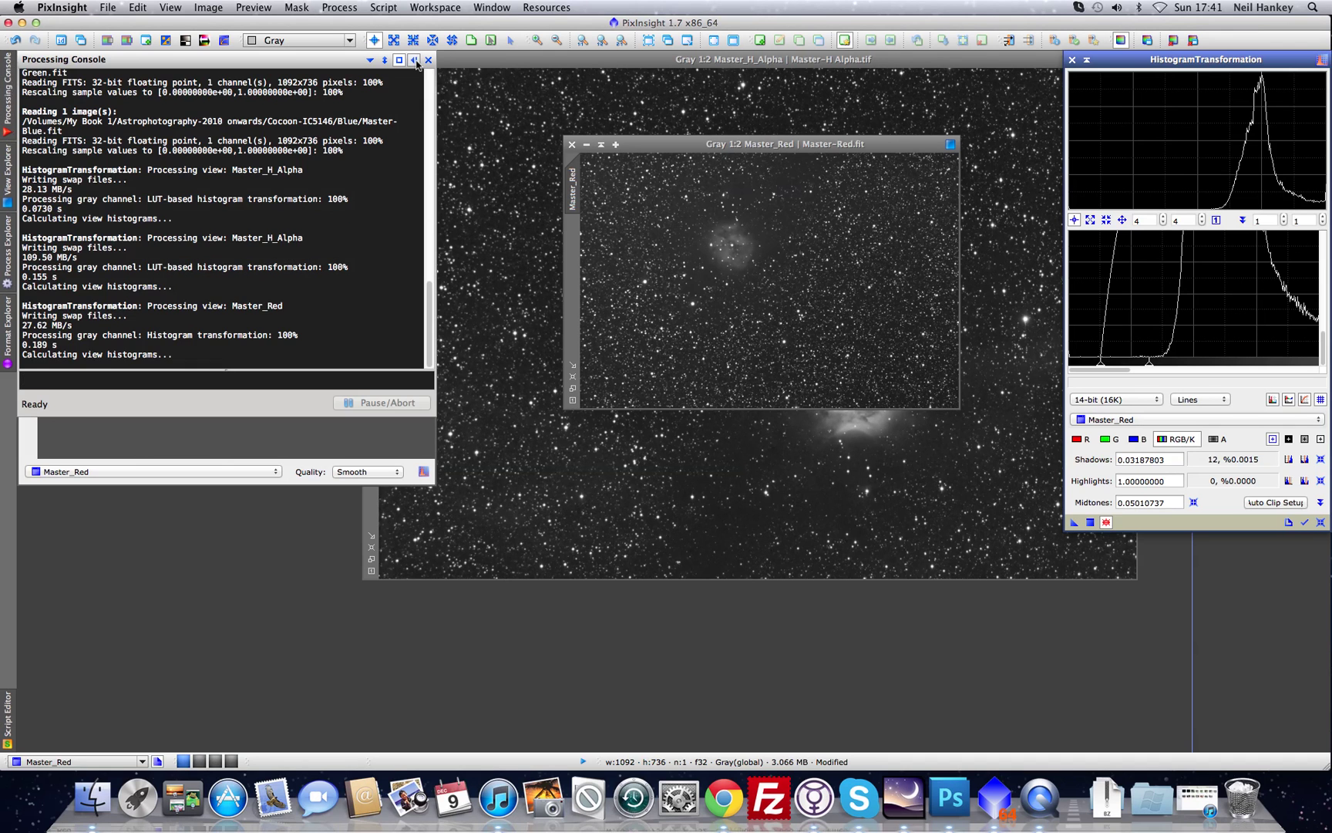
Hide the processing console, close the real-time preview and collapse the Master_Red window
left_click(415, 62)
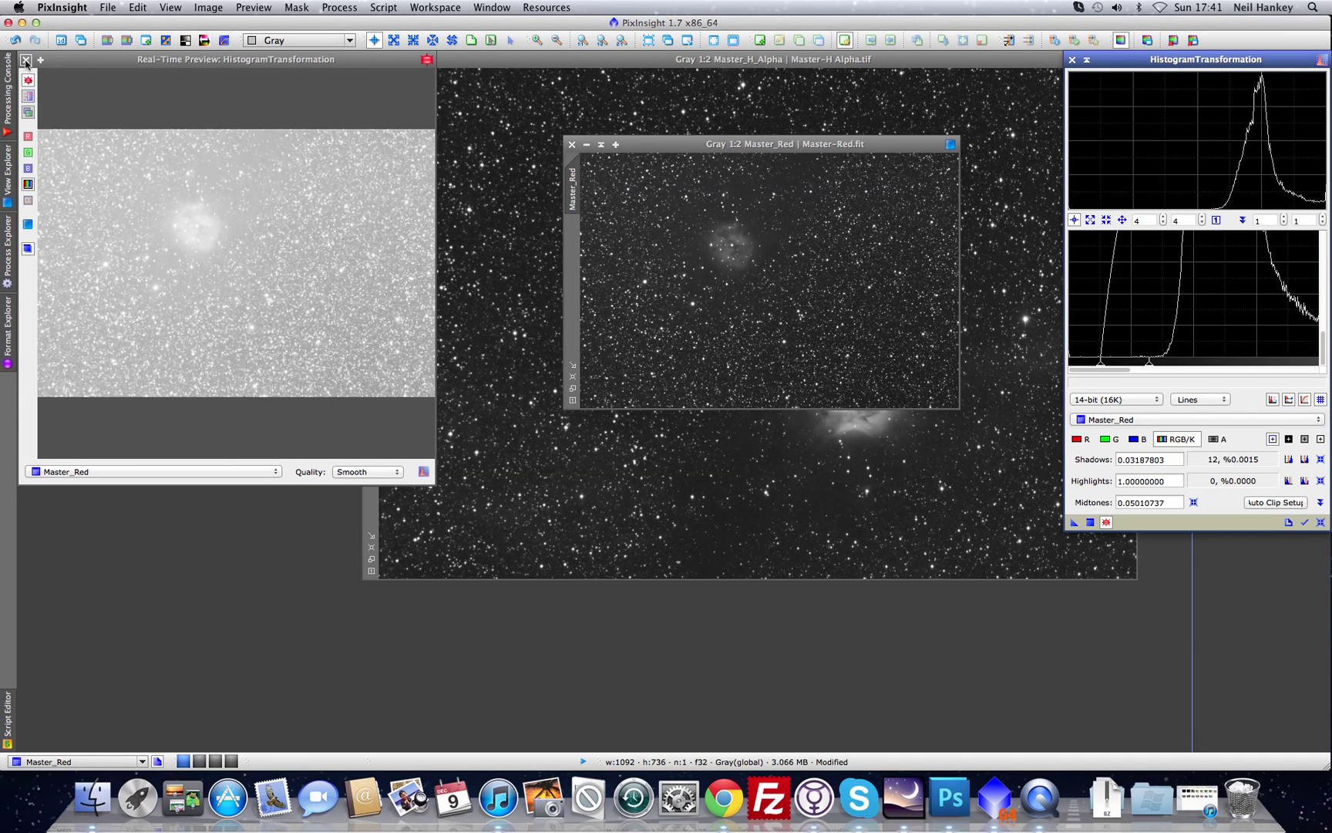
left_click(25, 60)
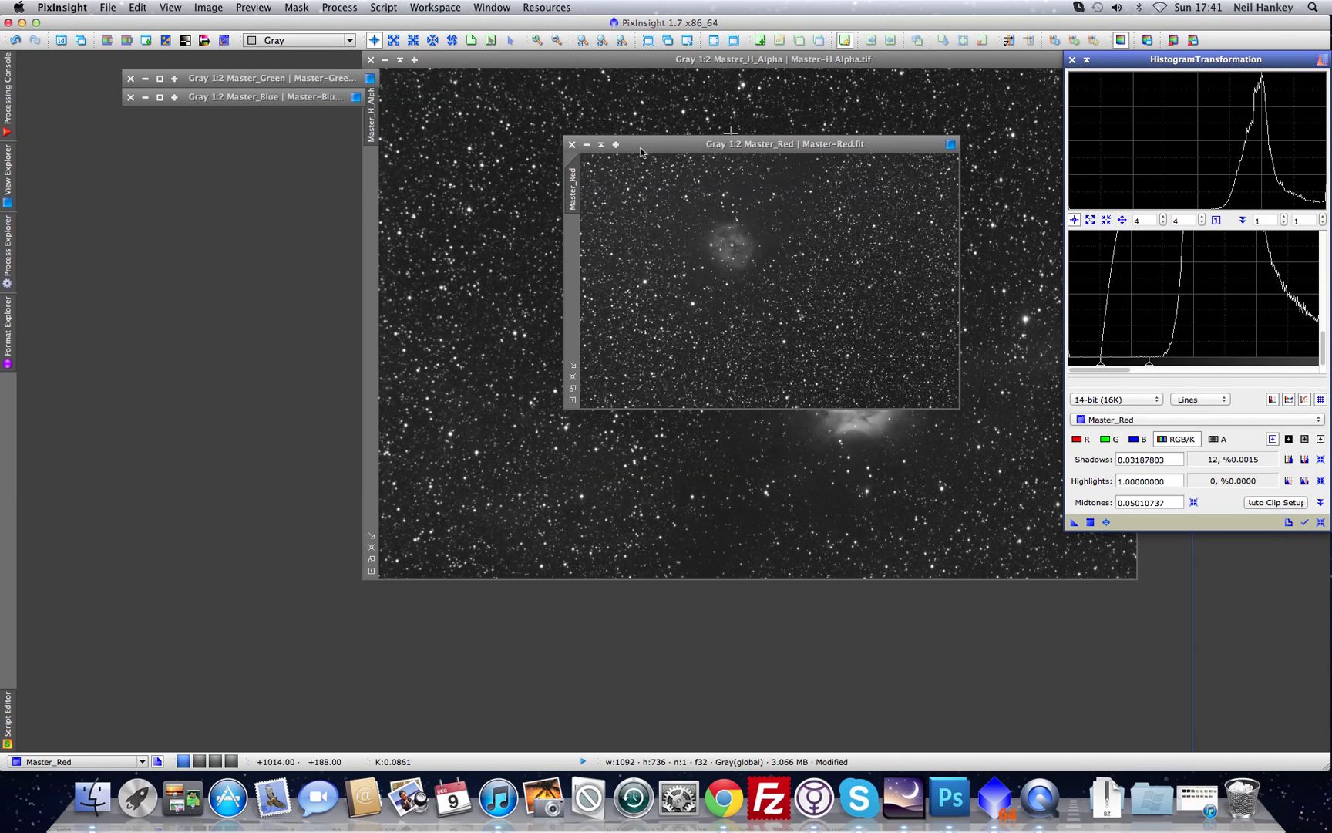
left_click(602, 144)
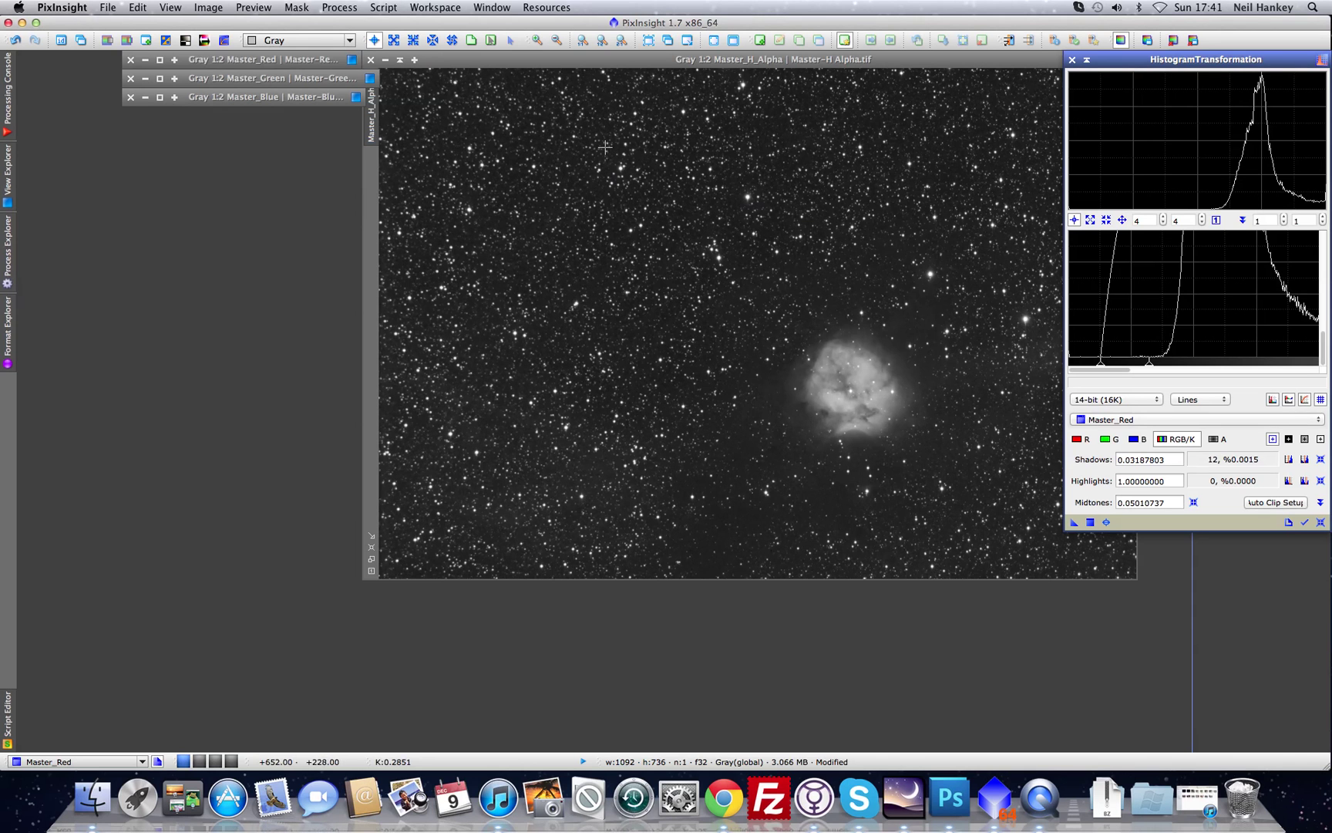
Expand the Master_Green window over the H Alpha image, select Master_Green as the histogram view and turn on the real-time preview
left_click(160, 78)
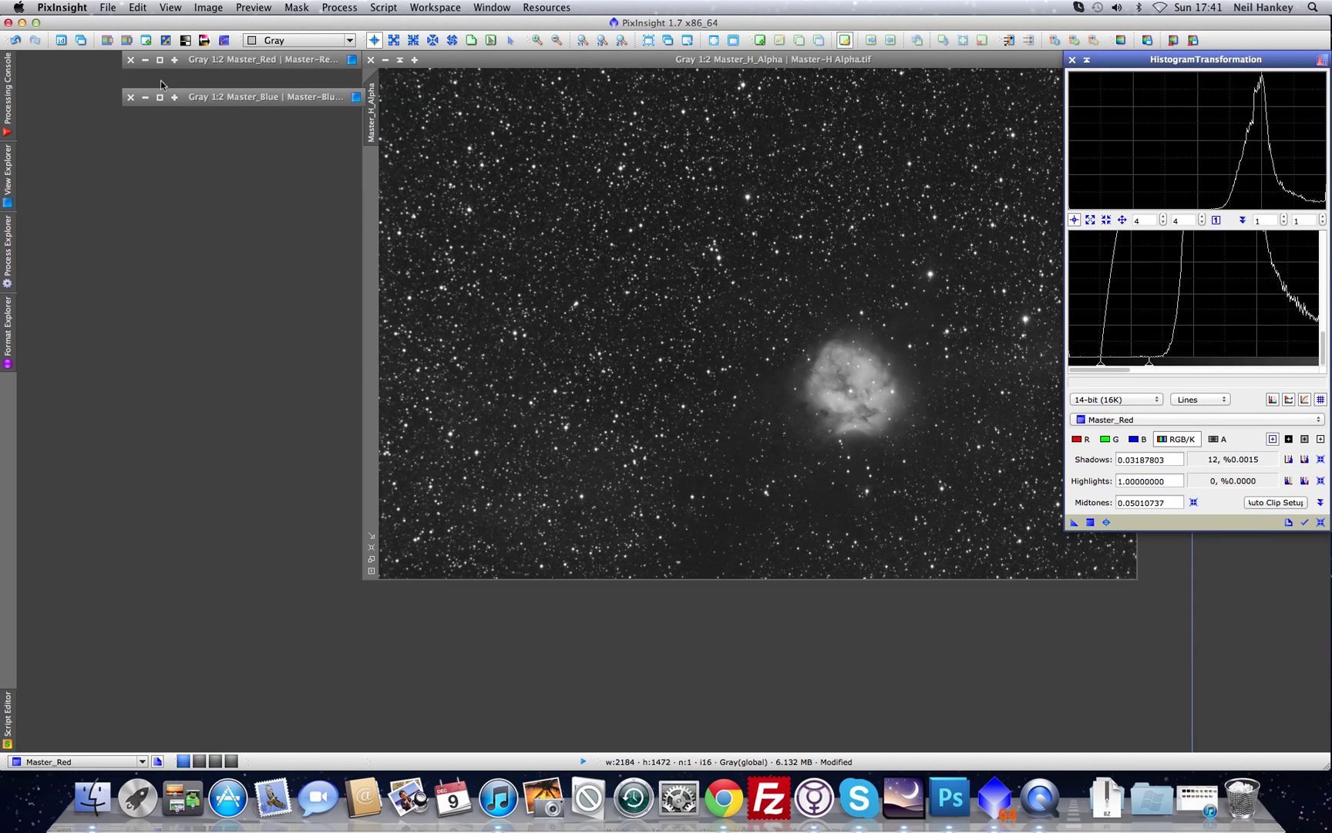
left_click_drag(134, 116, 599, 233)
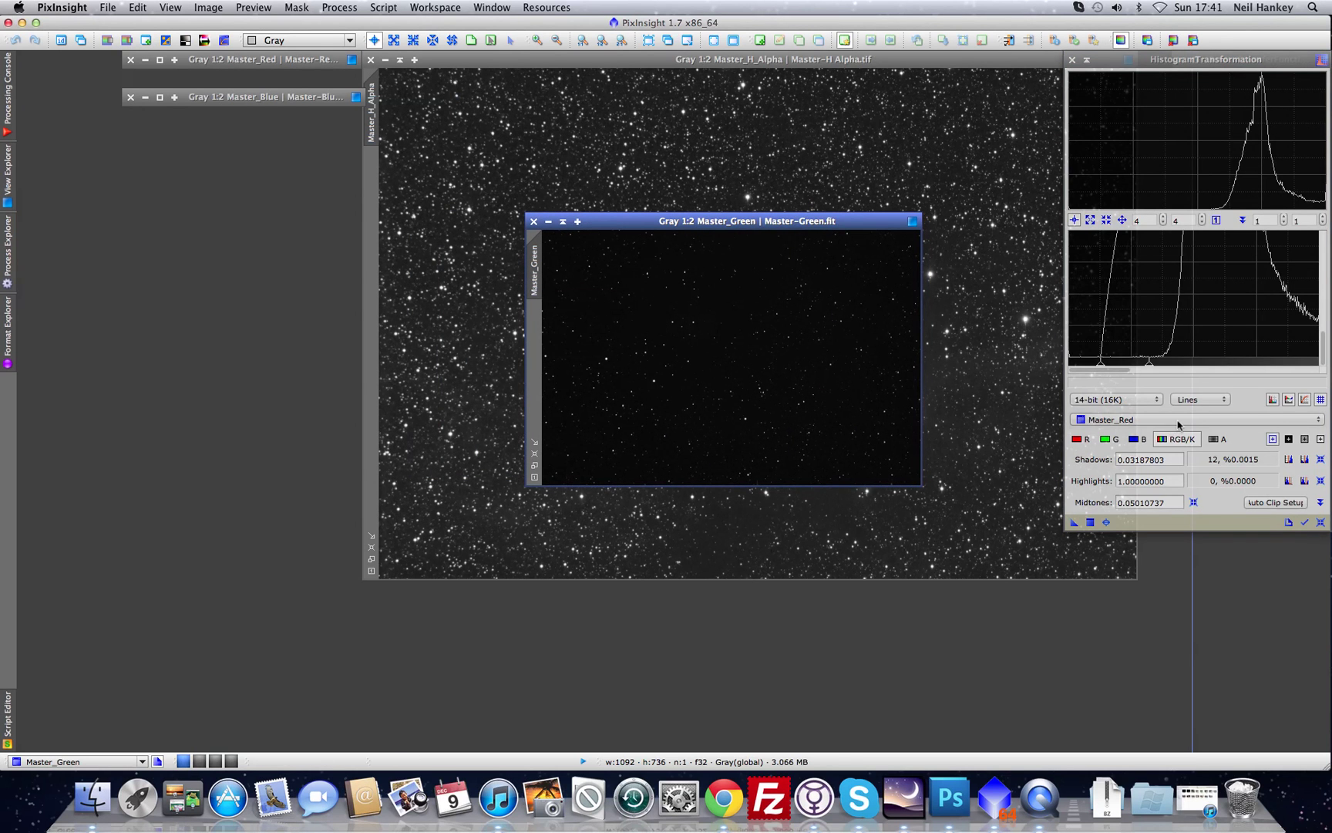
left_click(1175, 418)
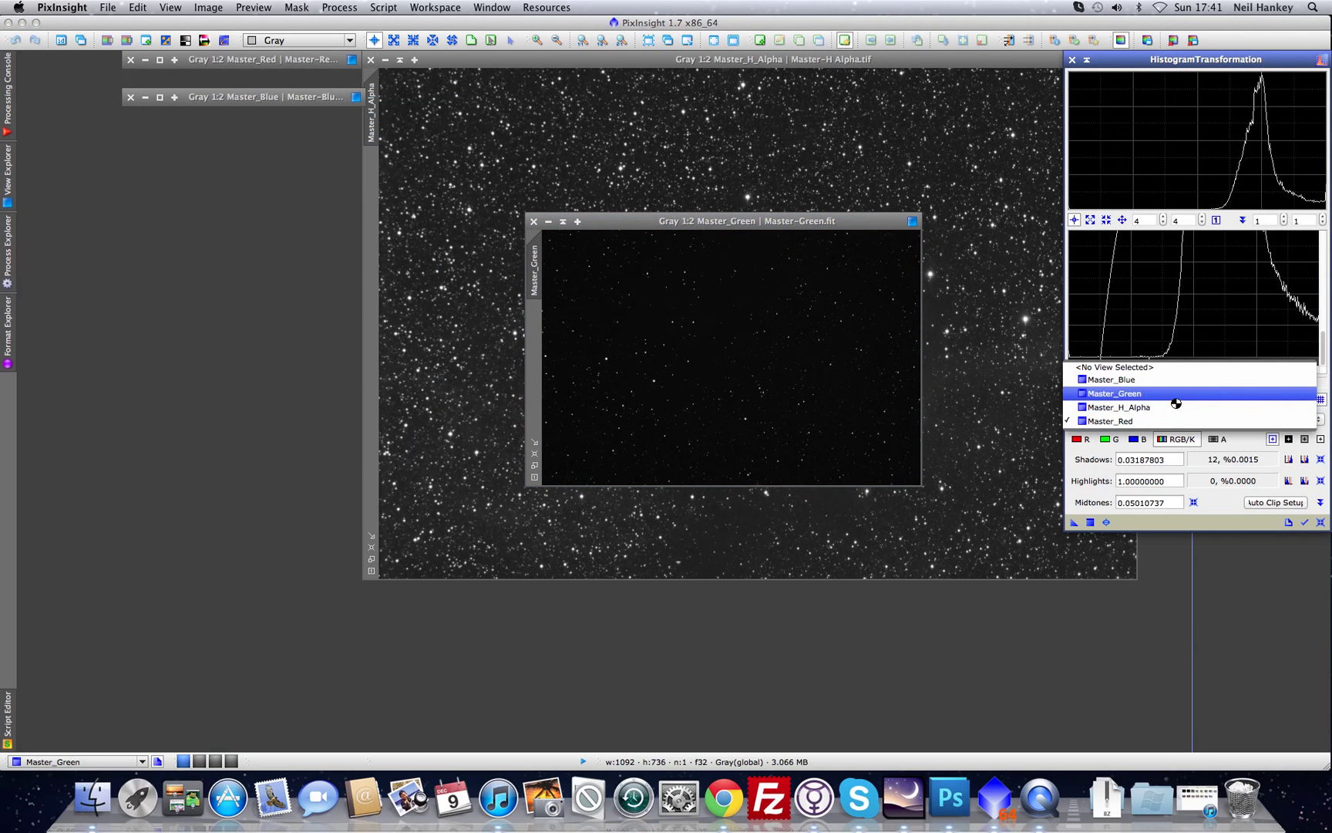
left_click(1173, 395)
left_click(1106, 523)
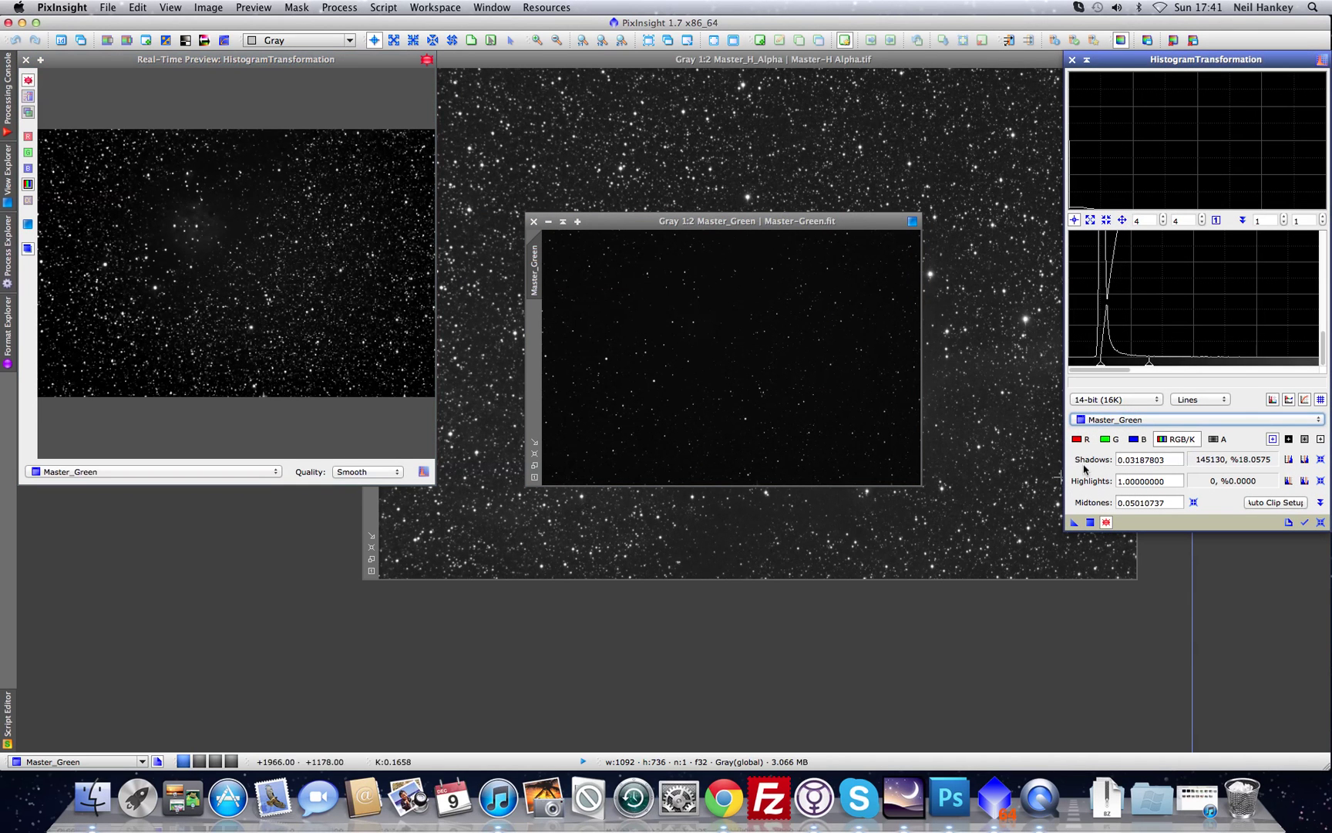
Stretch the Master_Green image with shadows at about 0.0232 and midtones at about 0.0397
scroll(1123, 350, "up", 4)
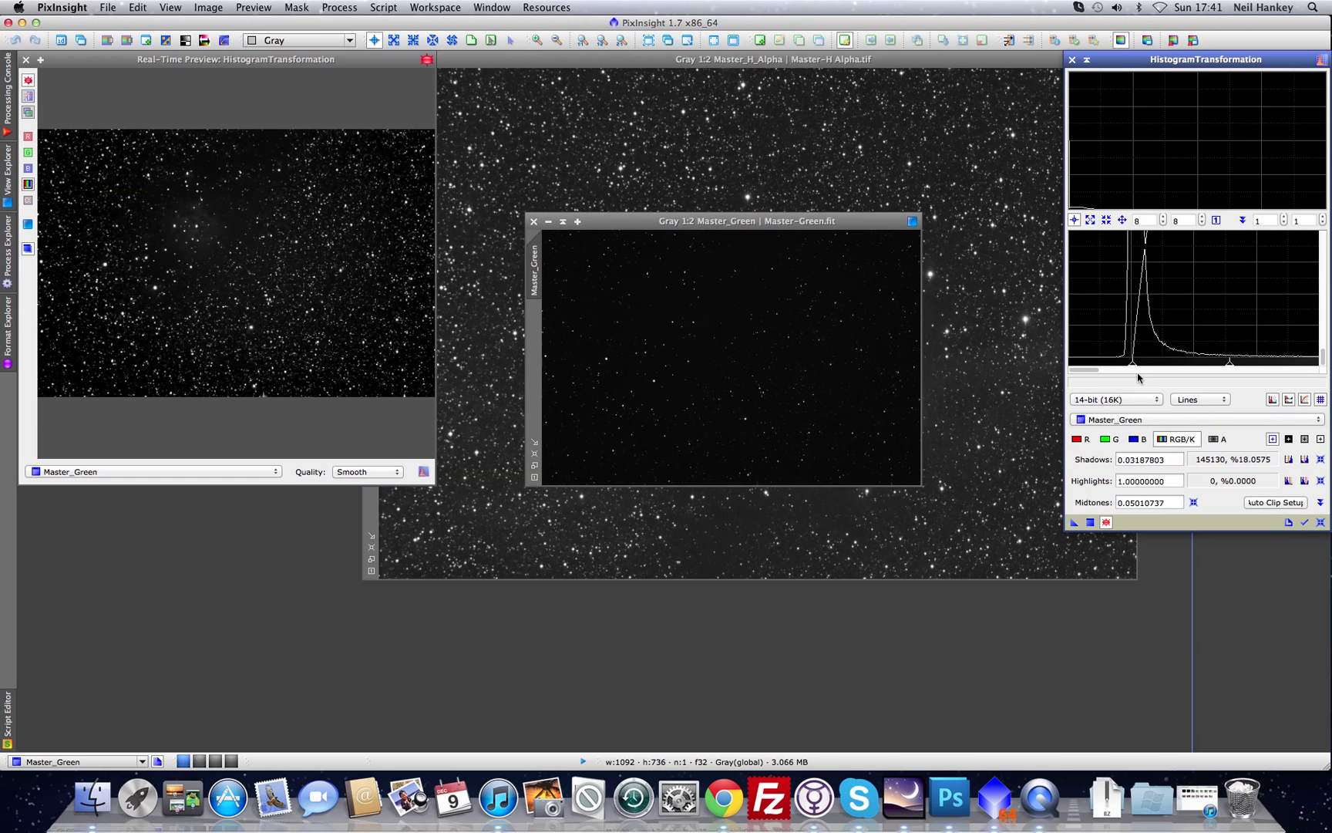
left_click_drag(1132, 363, 1117, 367)
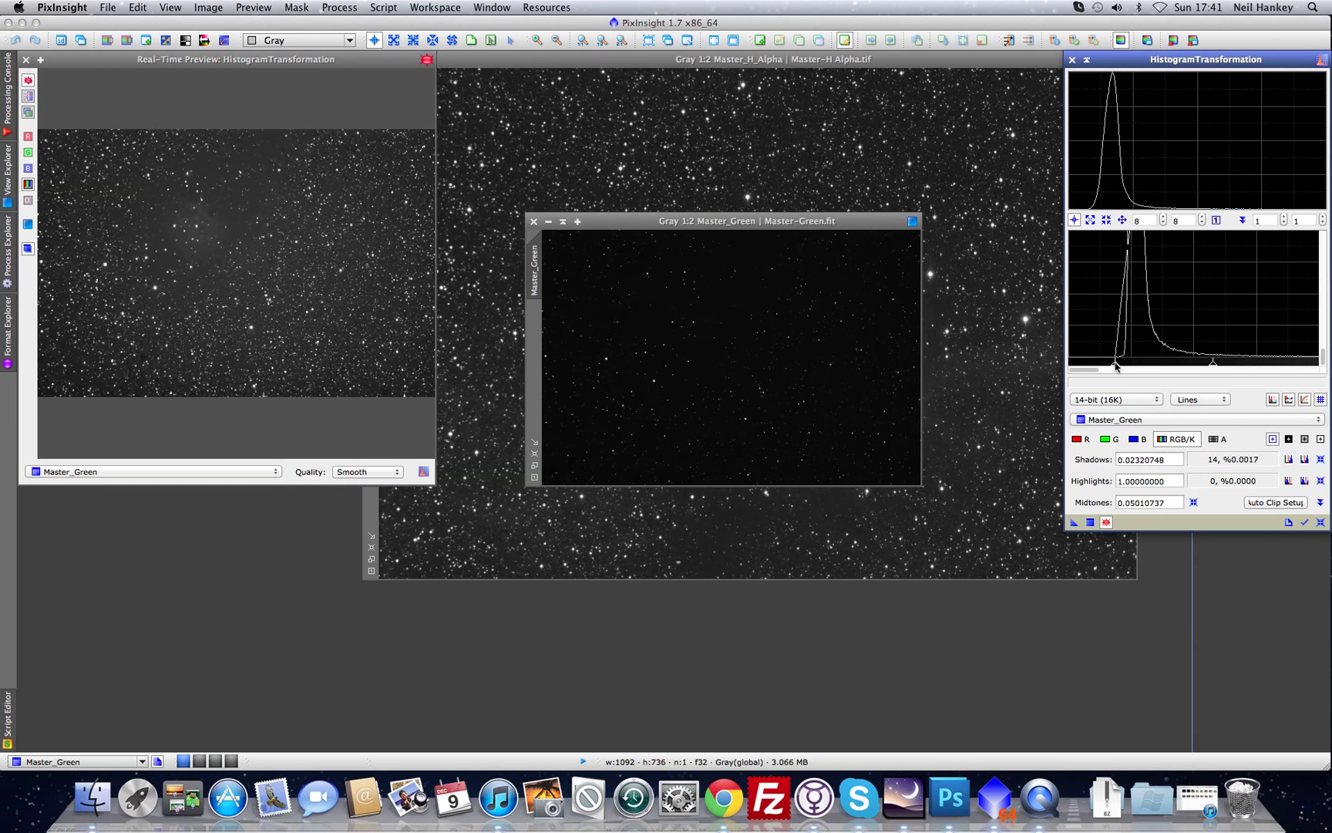
left_click_drag(1213, 363, 1194, 366)
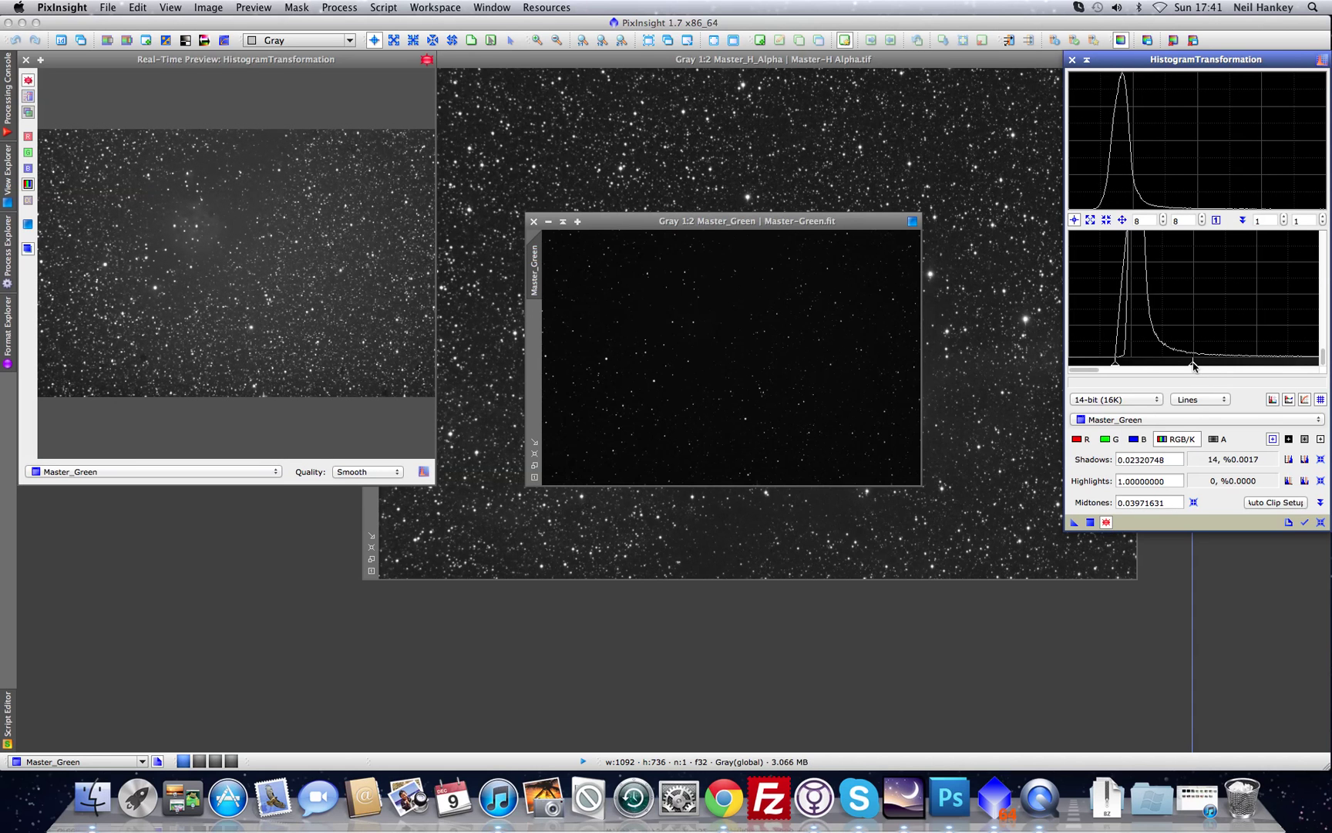
left_click_drag(1074, 522, 746, 365)
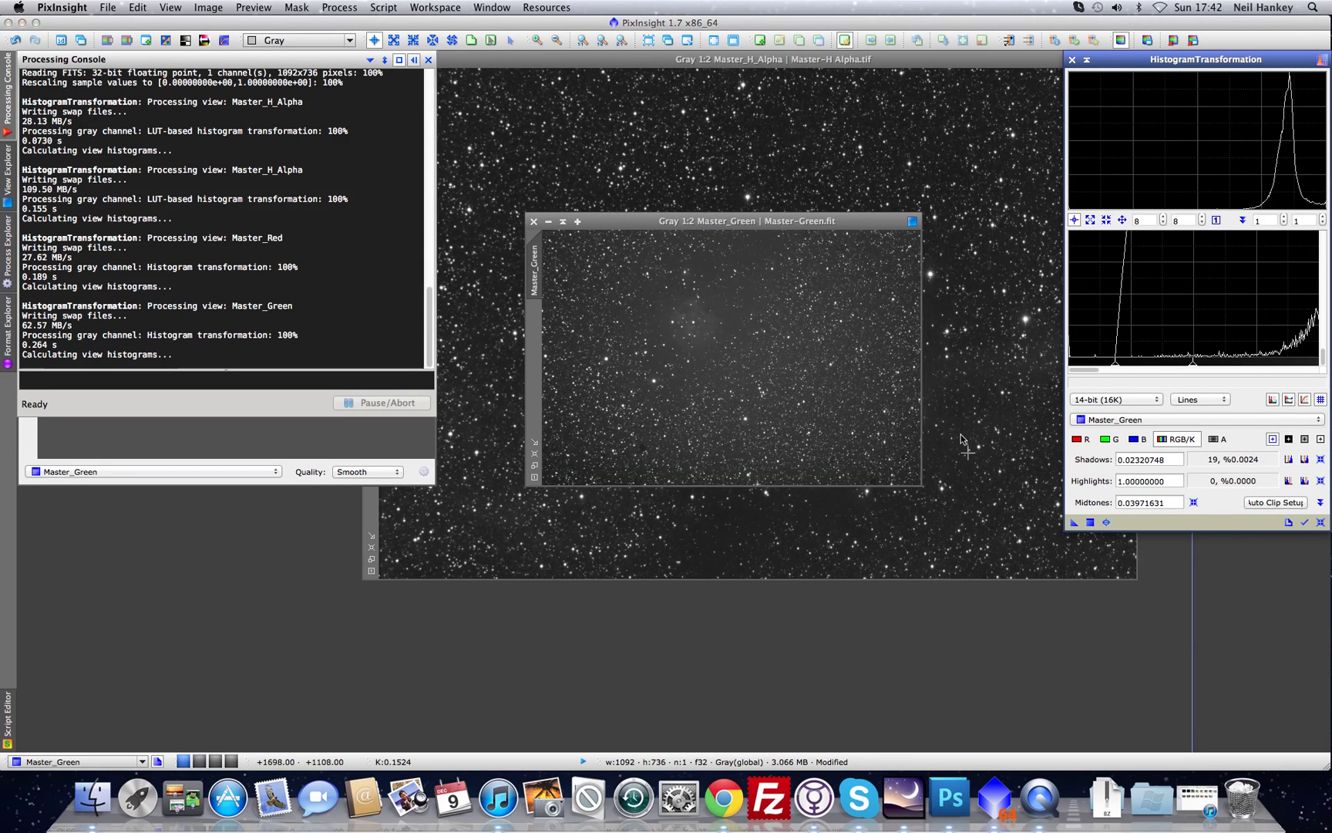
Close the processing console and the real-time preview, and collapse the Master_Green window
left_click(428, 60)
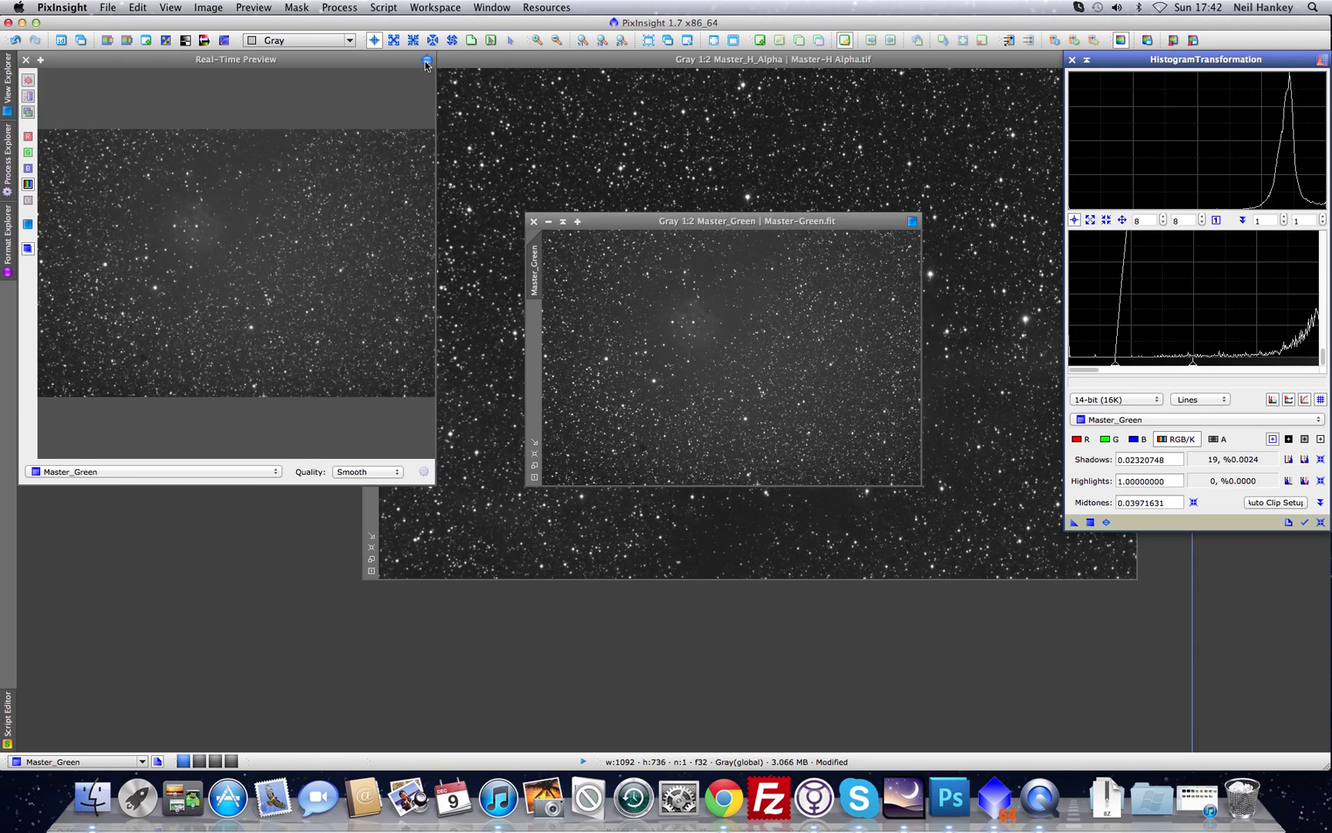
left_click(26, 59)
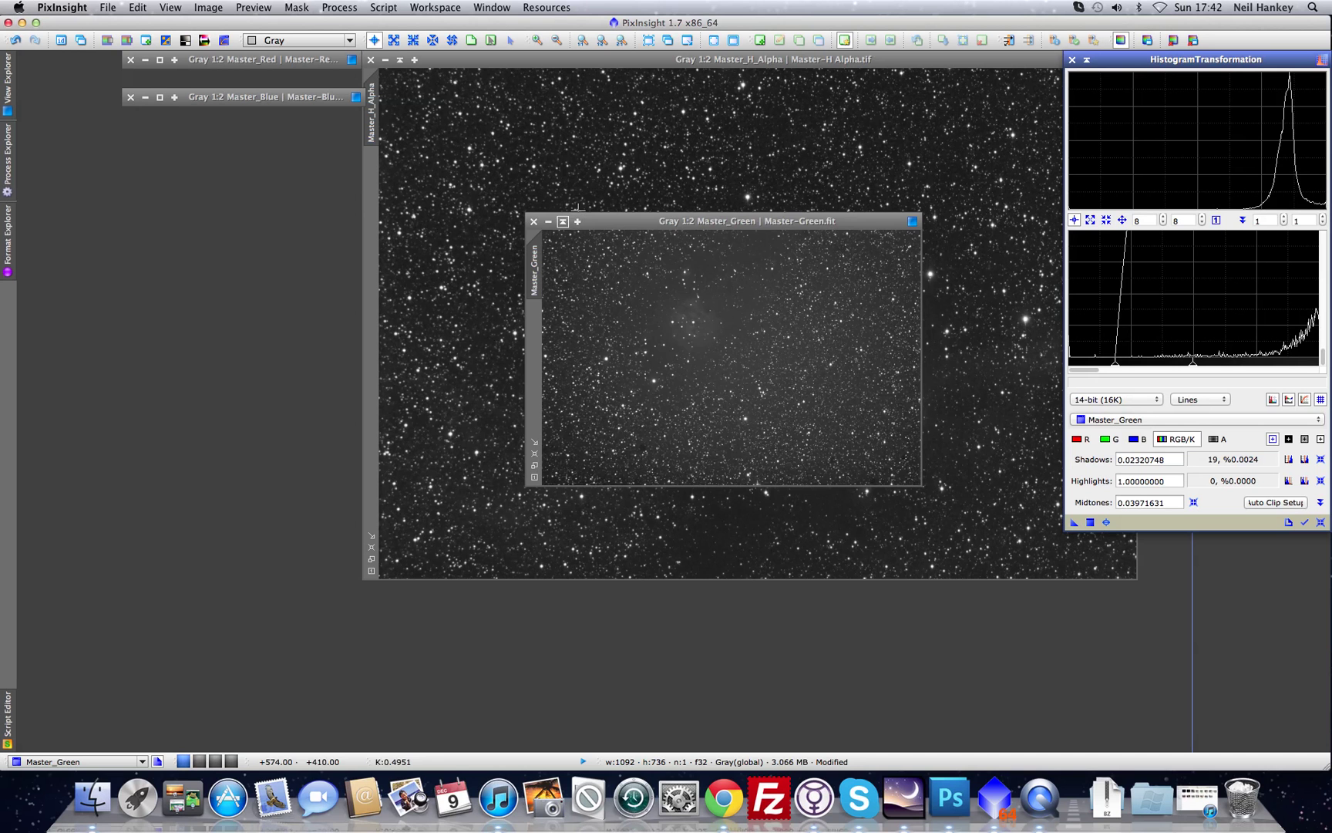
left_click(563, 221)
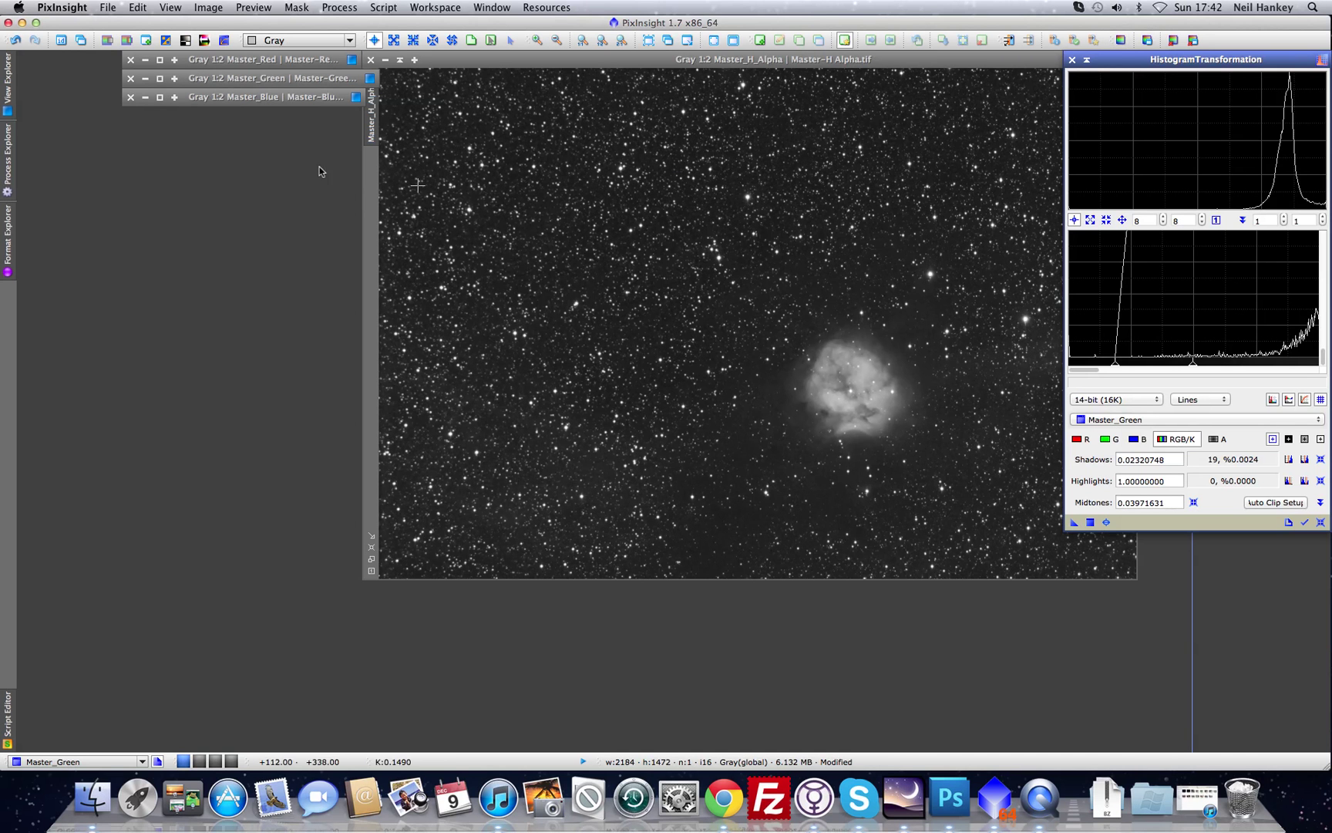
Expand the Master_Blue window over the H Alpha image, select Master_Blue as the histogram view and turn on the real-time preview
double_click(164, 98)
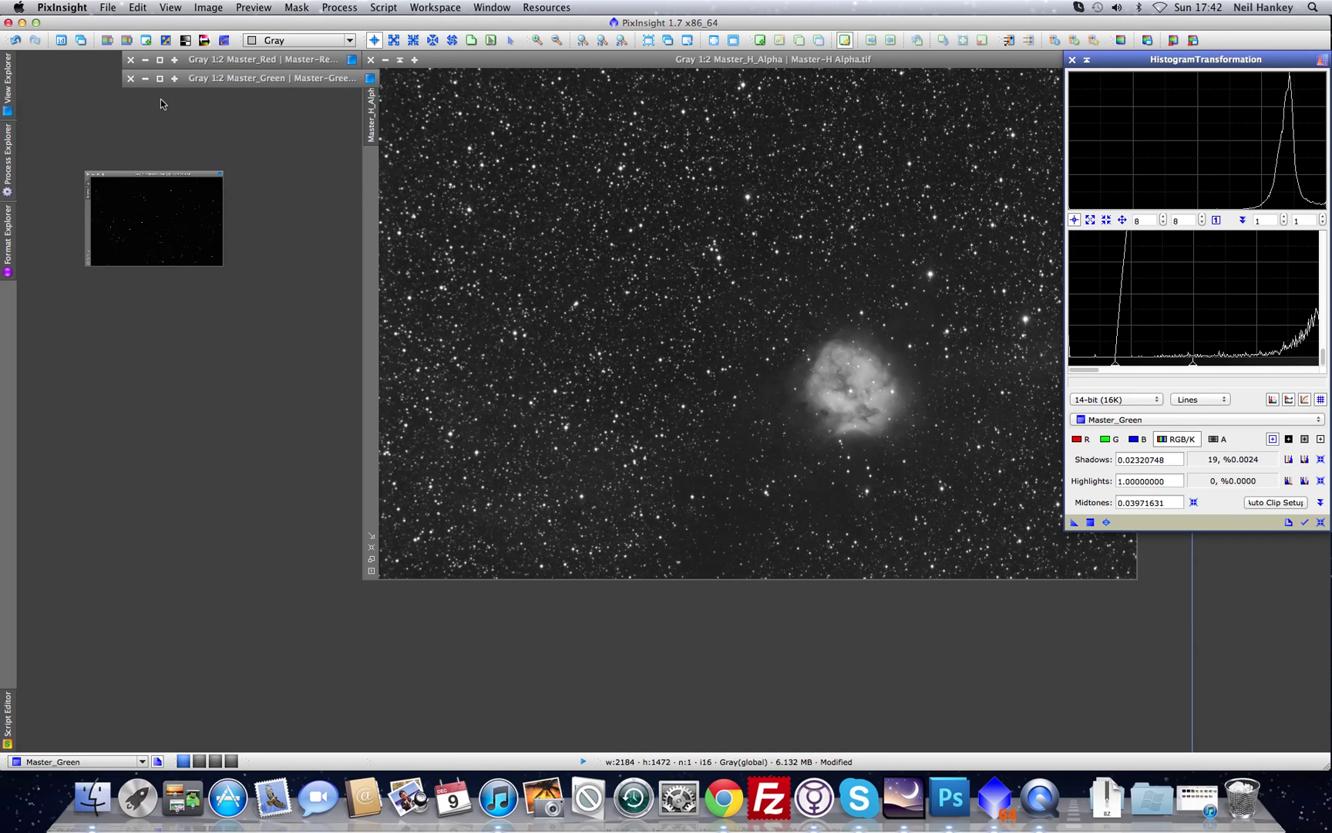
left_click_drag(130, 336, 615, 232)
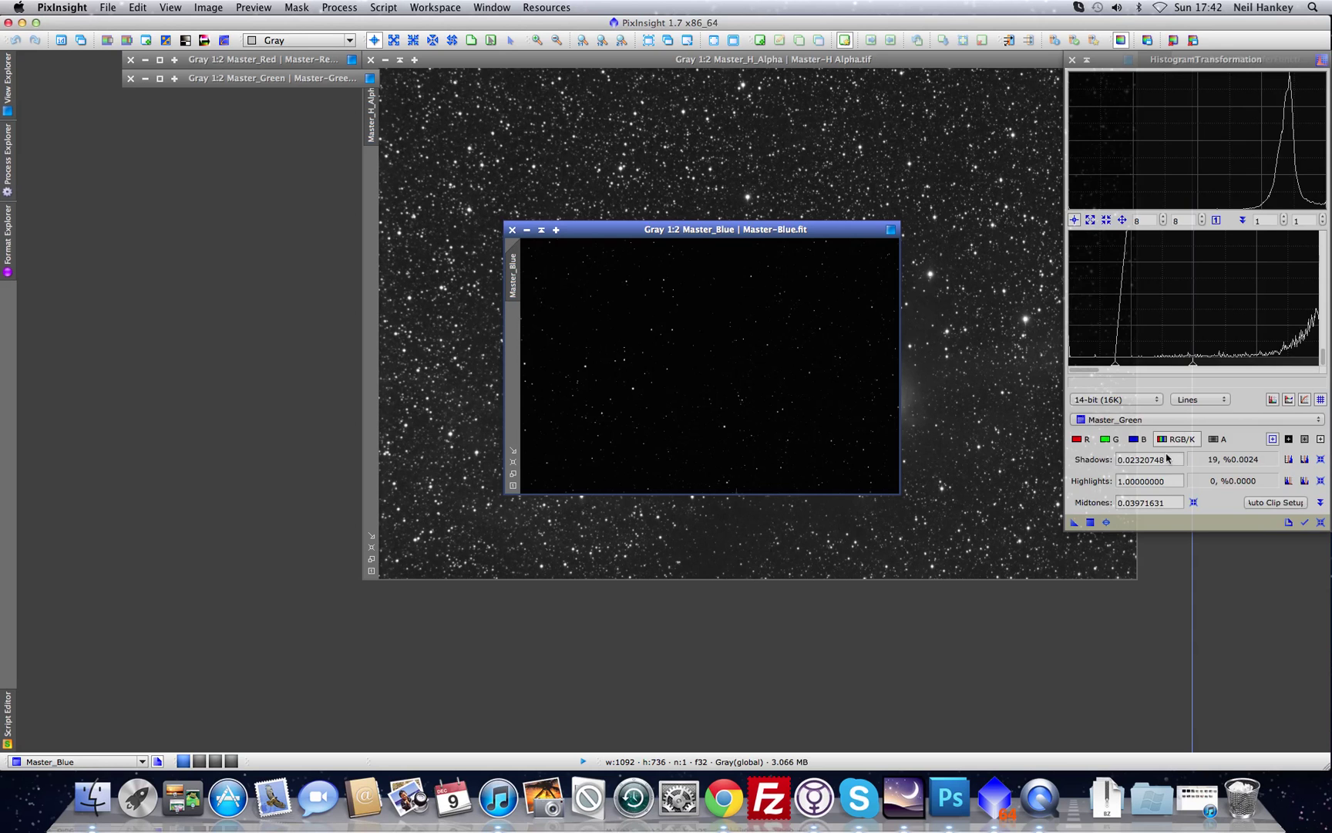
left_click(1178, 426)
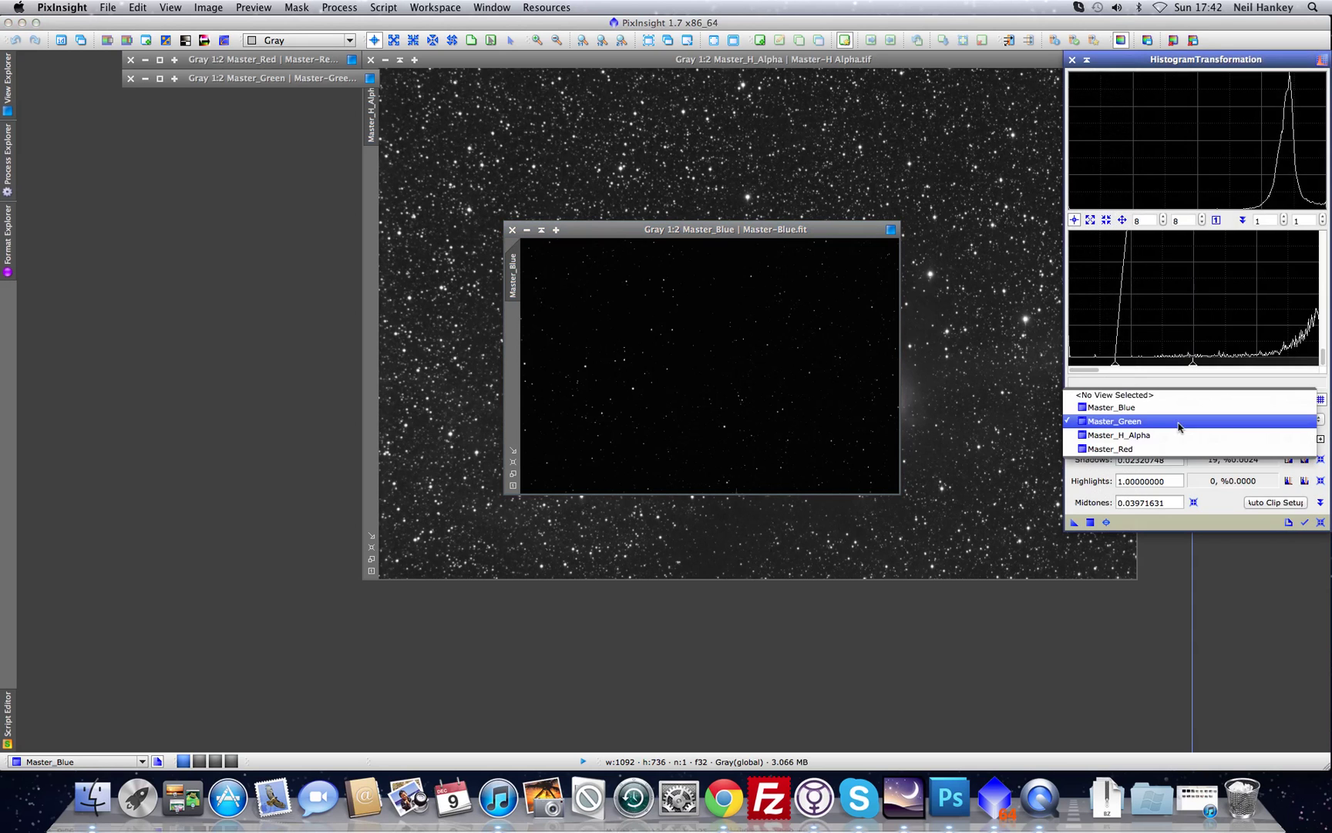
left_click(1123, 409)
left_click(1107, 522)
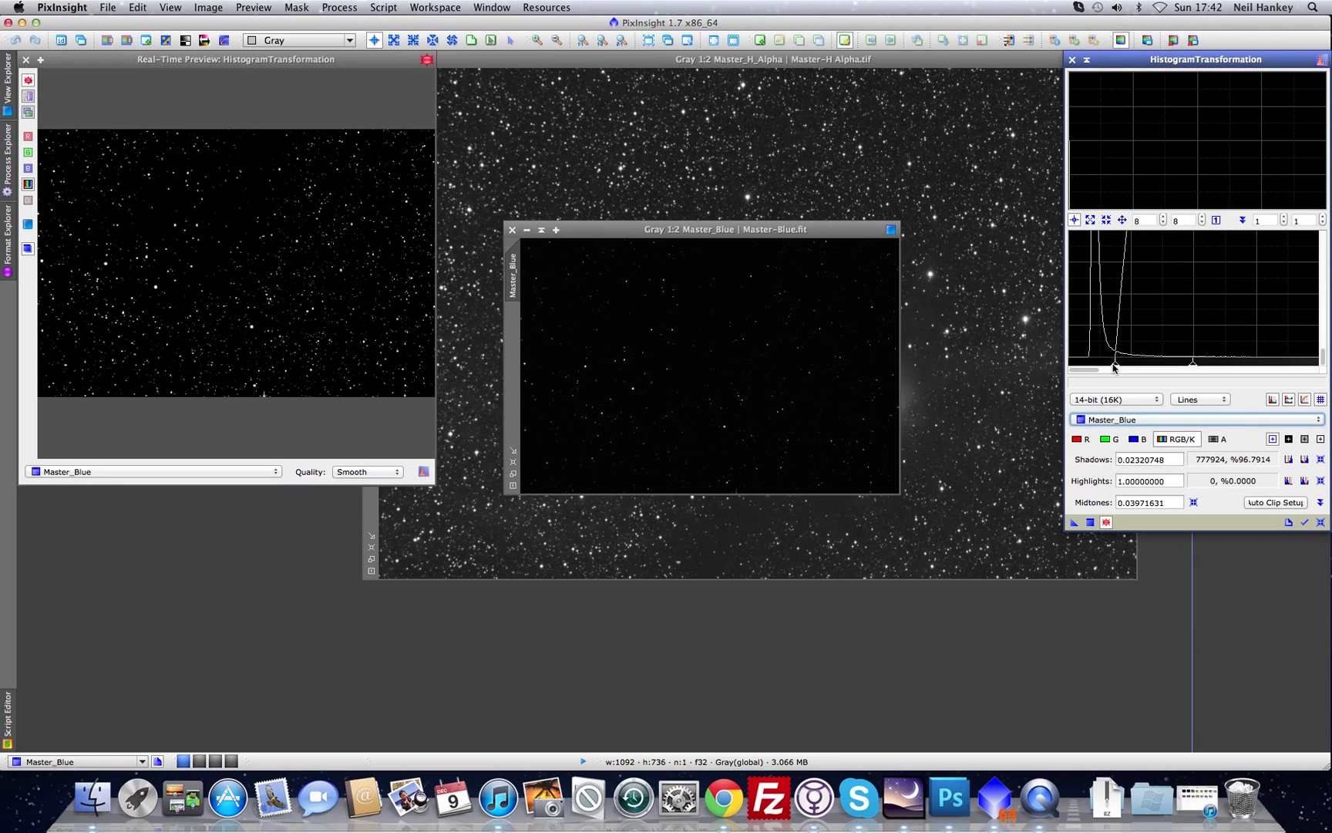
Stretch the Master_Blue image with shadows at about 0.0073 and midtones at about 0.0255
left_click_drag(1116, 363, 1084, 367)
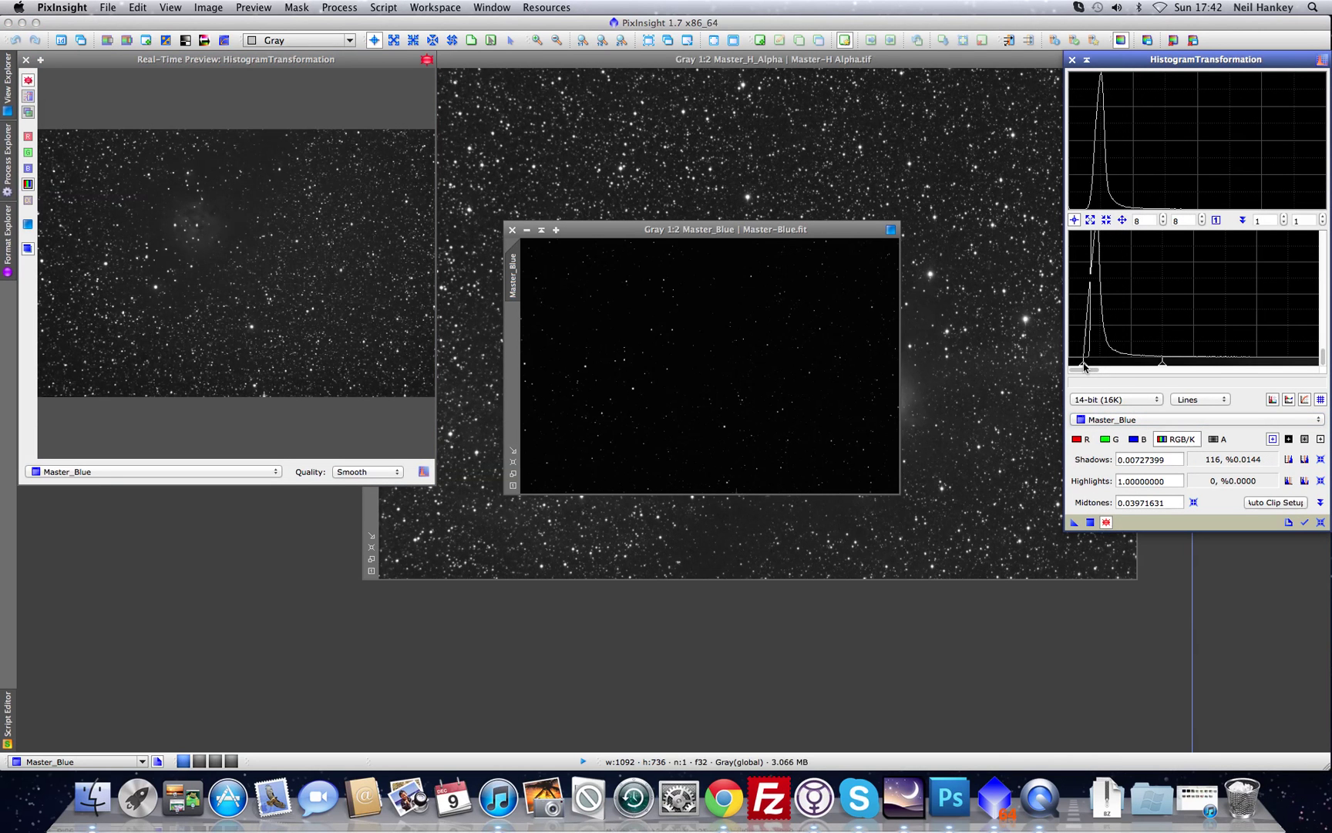
left_click_drag(1163, 366, 1135, 365)
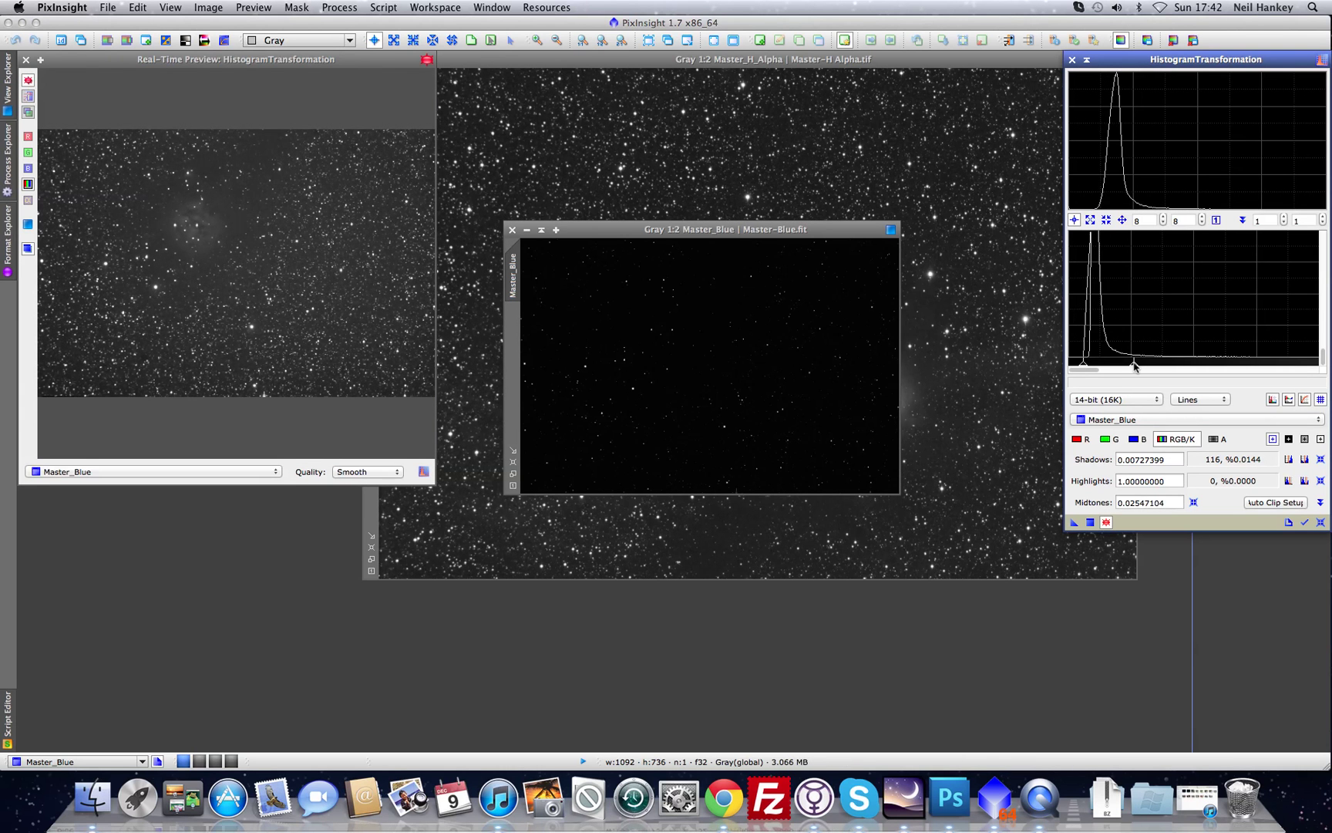
left_click_drag(1074, 522, 736, 348)
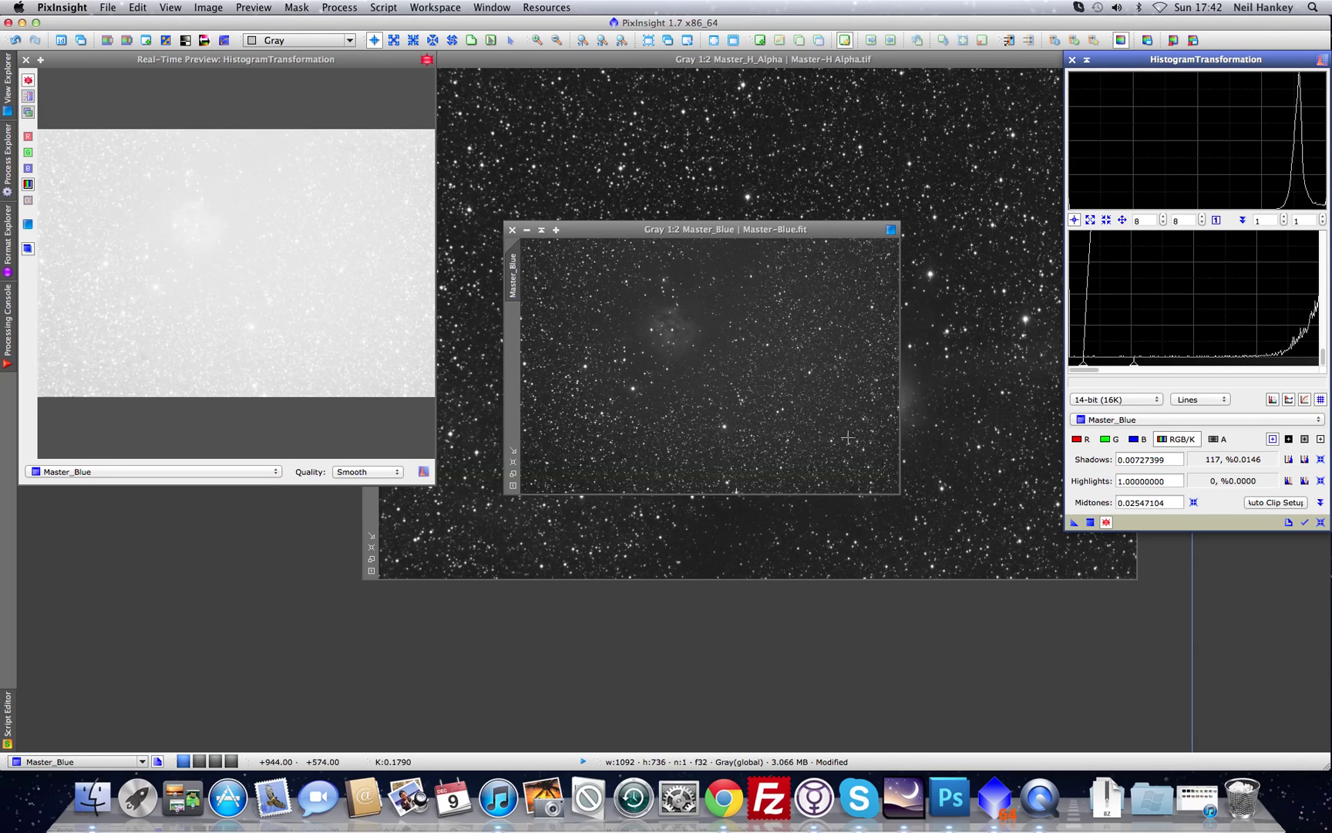
Turn off and close the real-time preview, and collapse the Master_Blue image window
left_click(1108, 524)
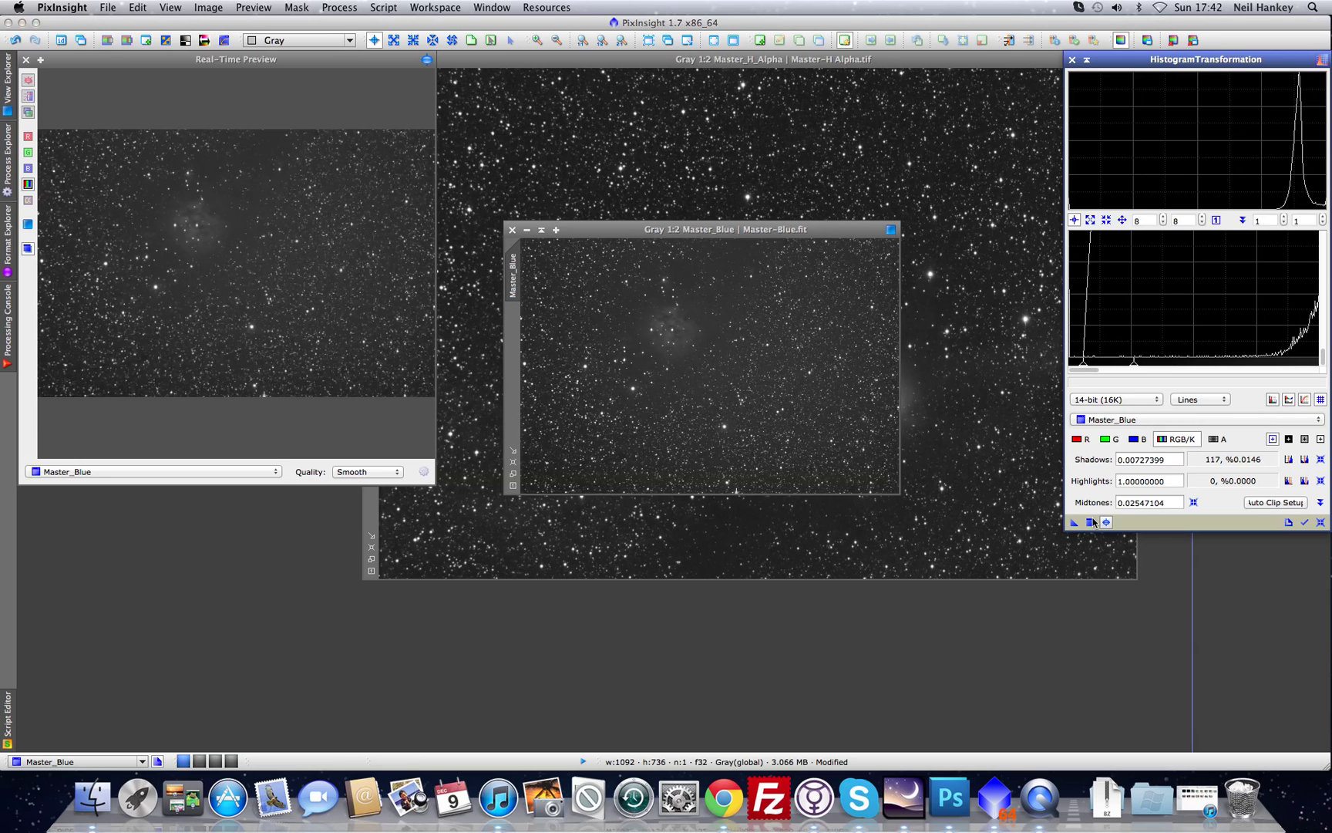
left_click(26, 59)
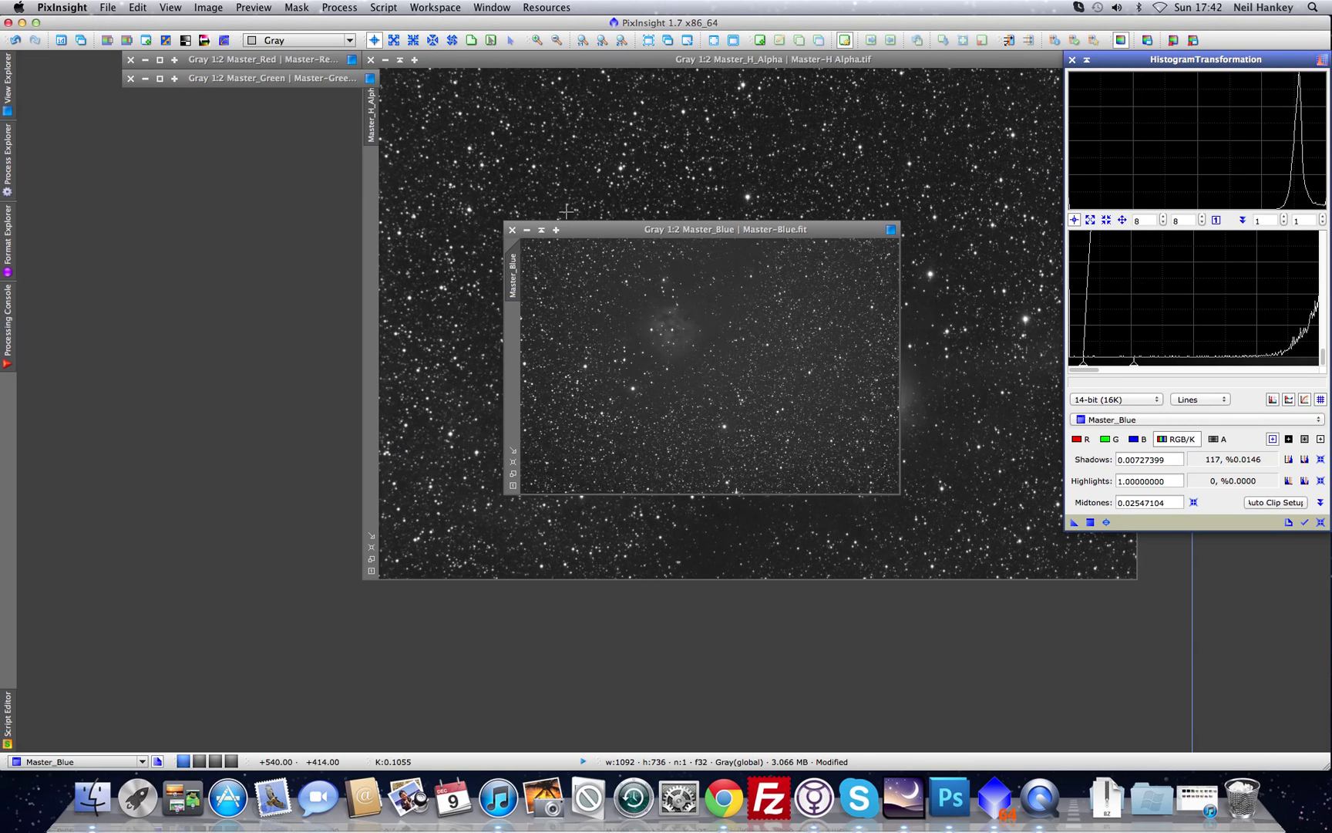
left_click(542, 228)
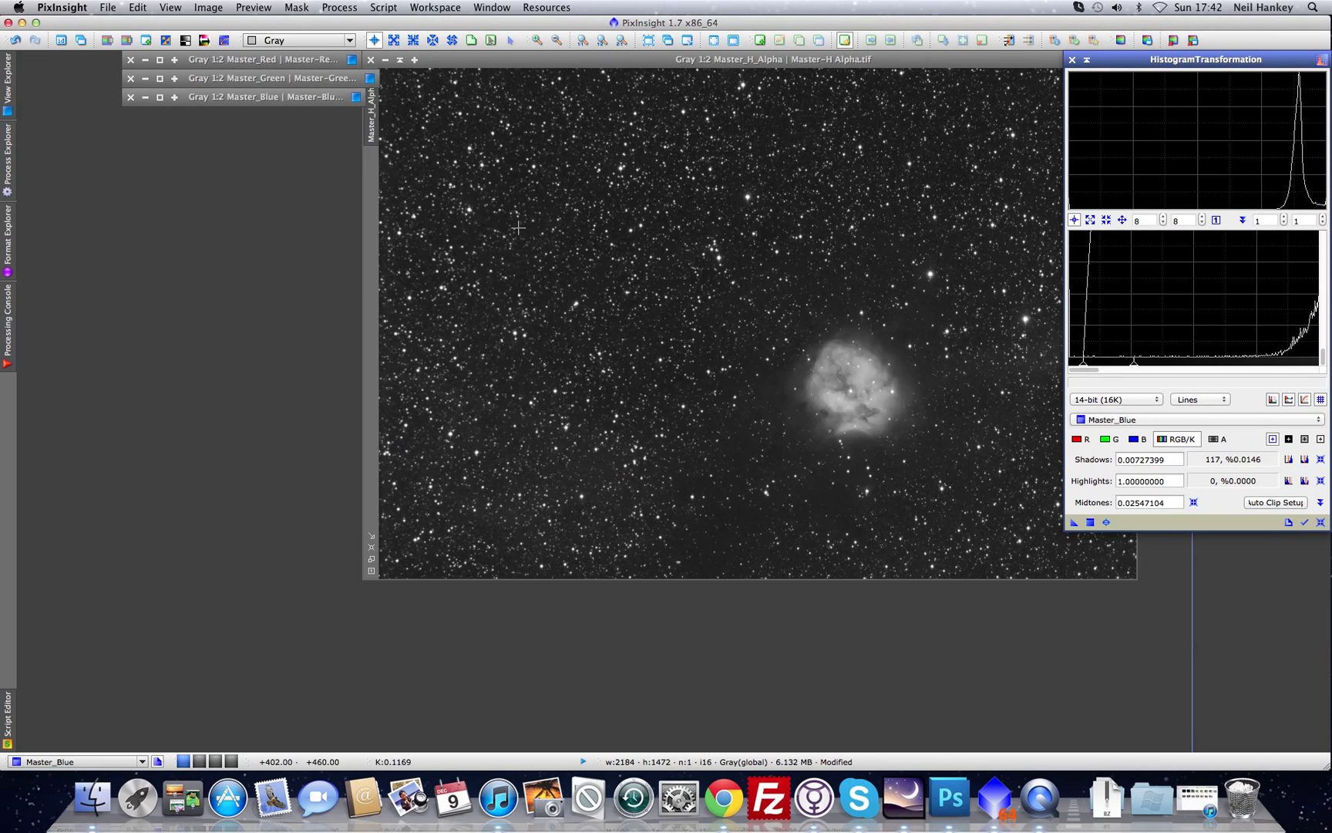
Collapse the HistogramTransformation window and park it beneath the collapsed ScreenTransferFunction window
left_click(1087, 61)
left_click_drag(1104, 61, 1207, 77)
left_click(1222, 62)
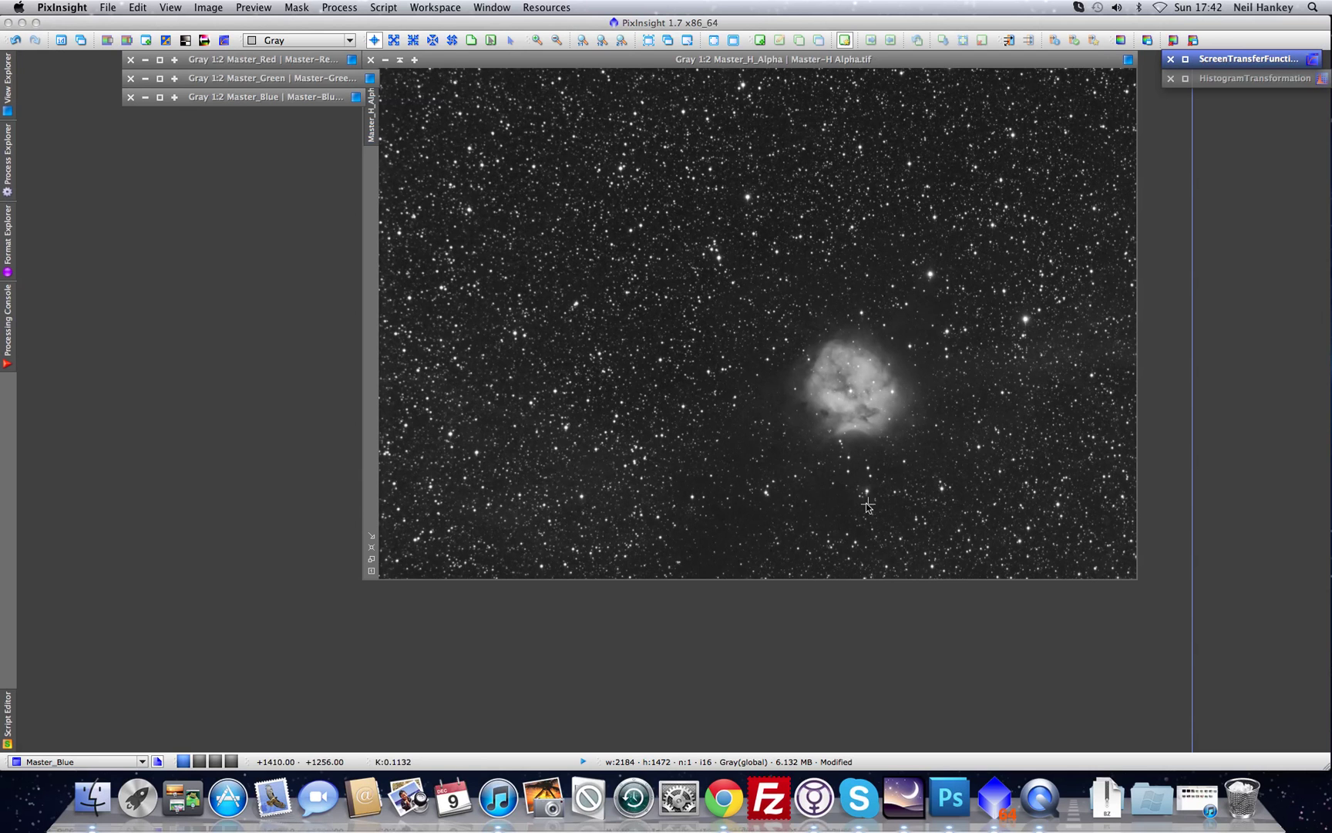
Start the StarAlignment process and set the Master_H_Alpha view as its reference image
left_click(339, 8)
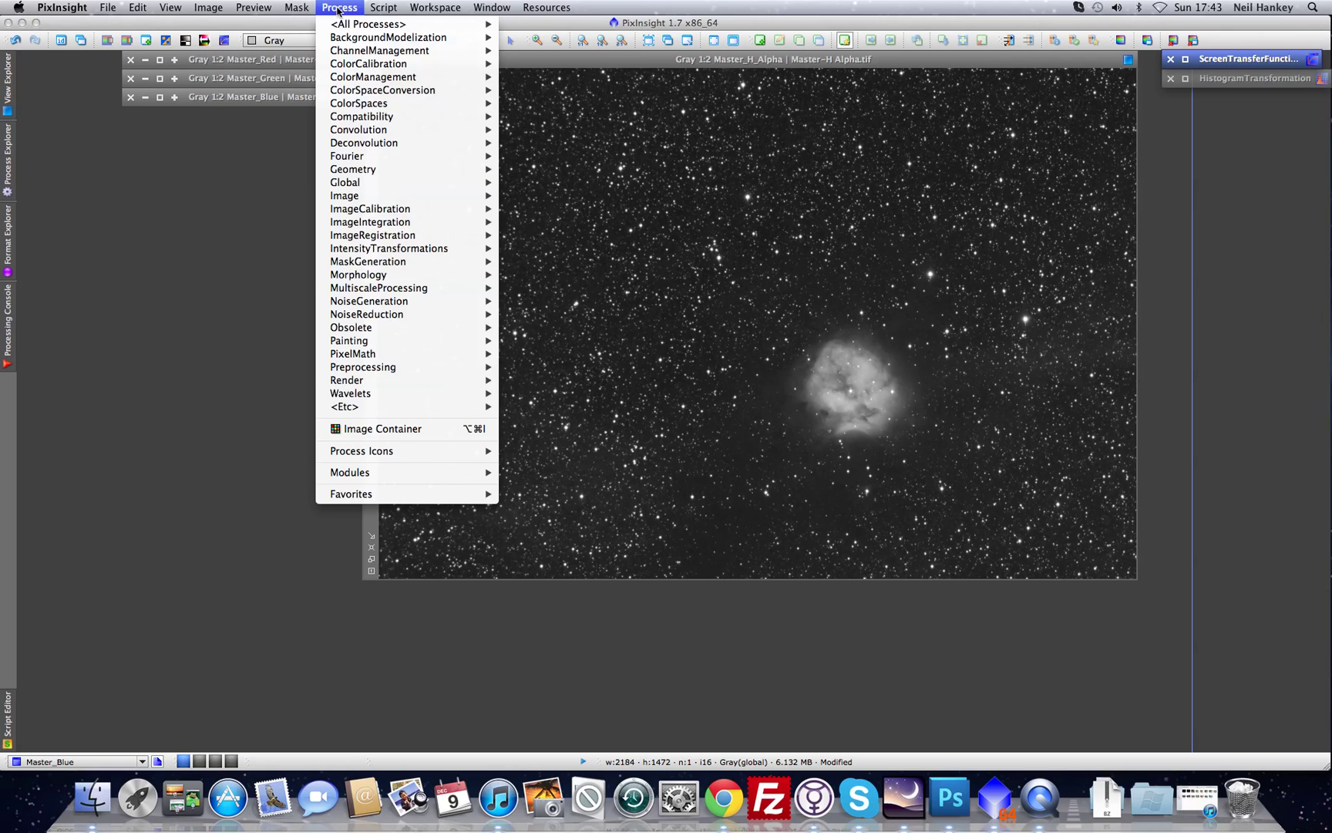
mouse_move(387, 240)
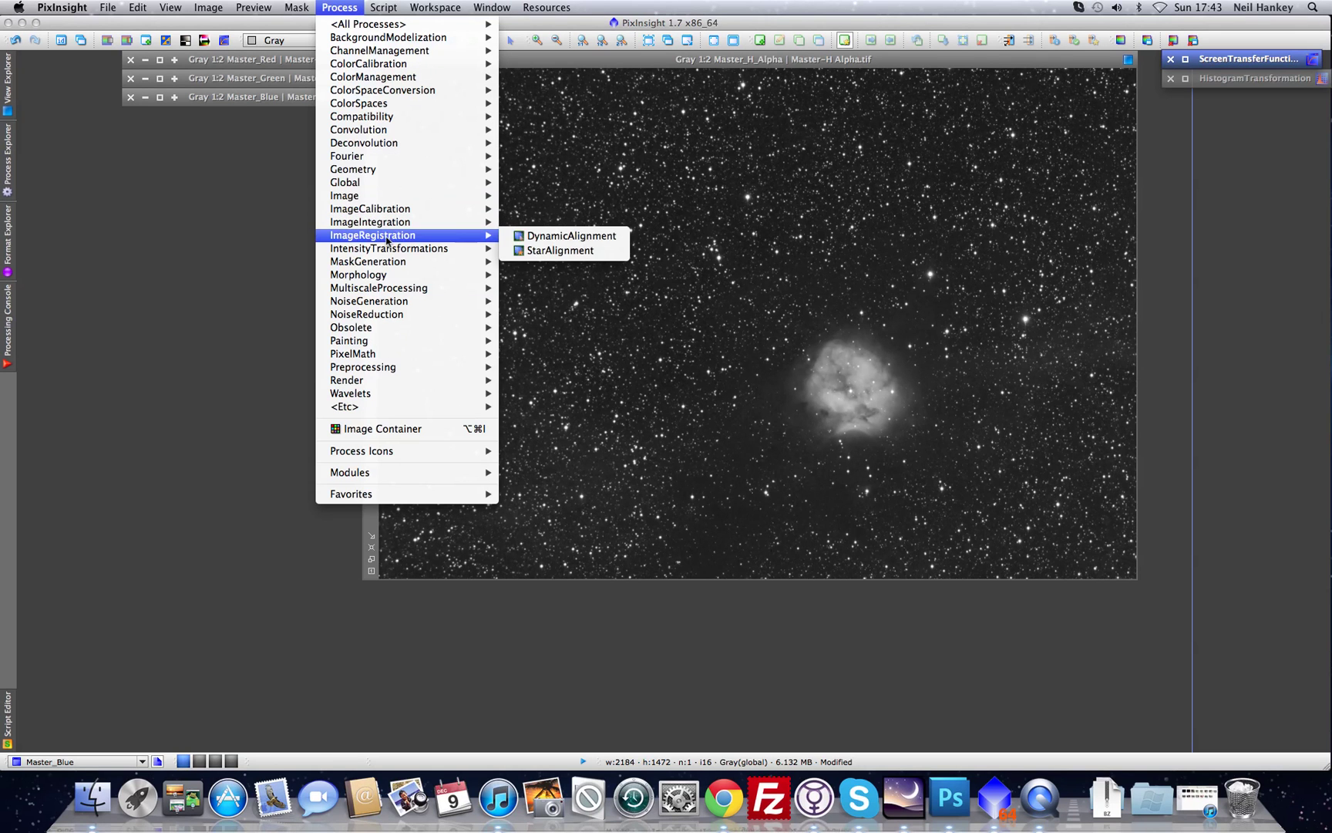
left_click(547, 251)
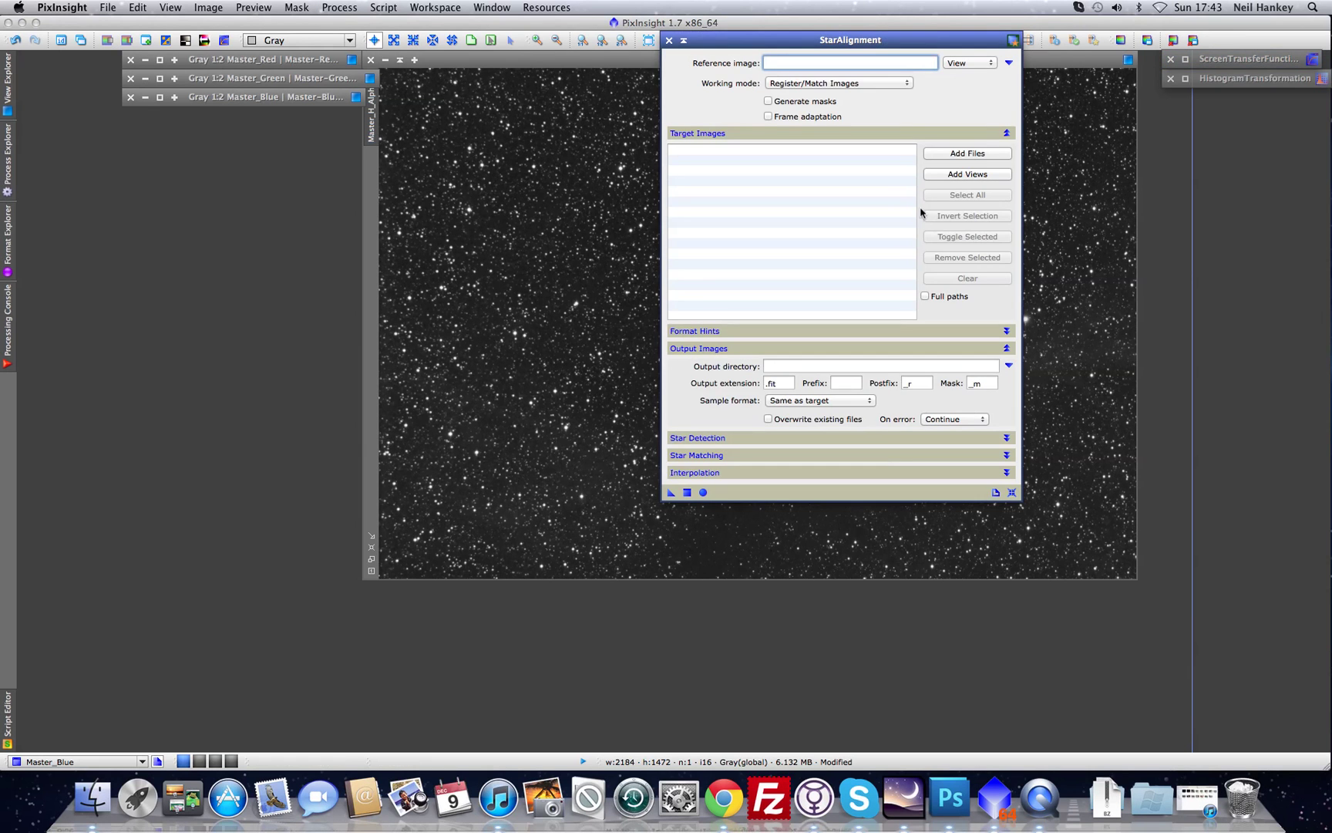
left_click(1008, 64)
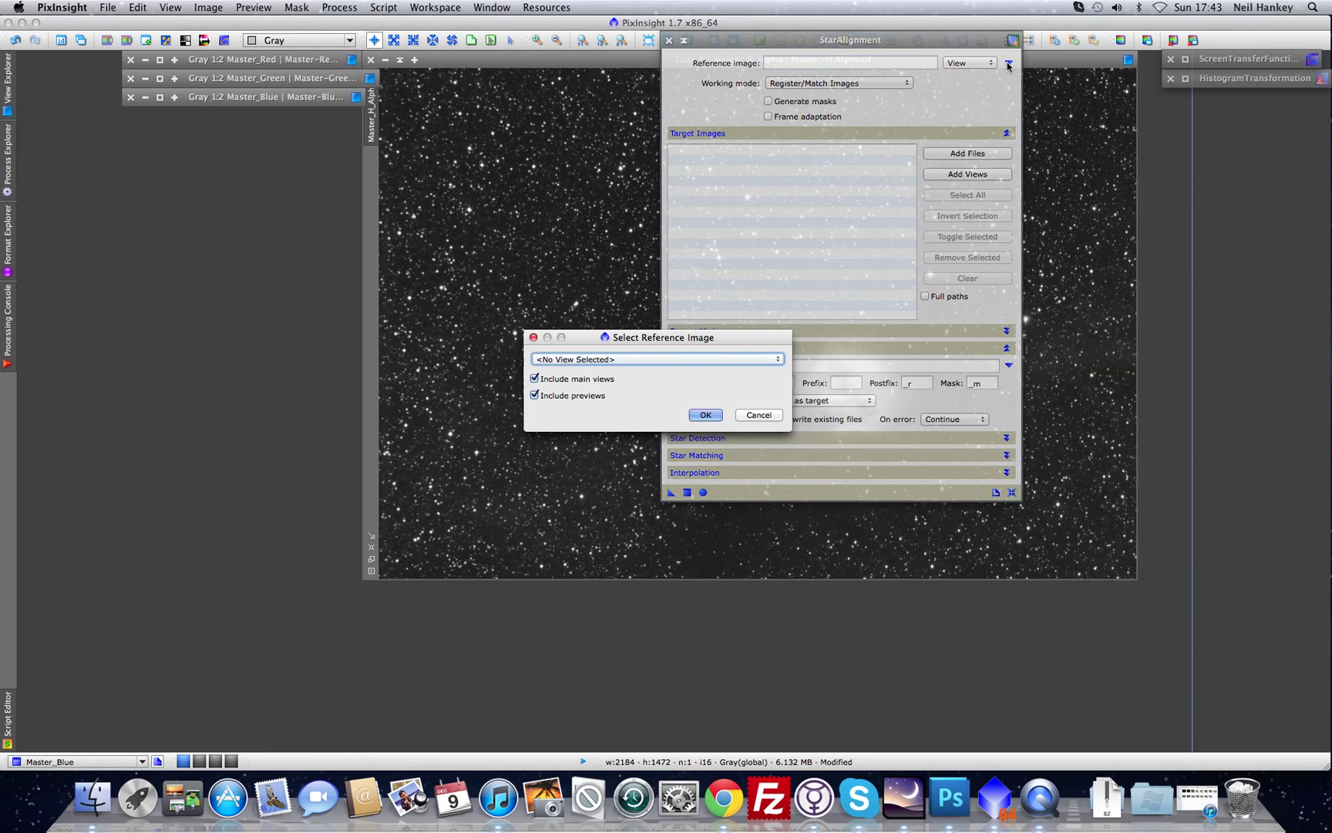
left_click(757, 360)
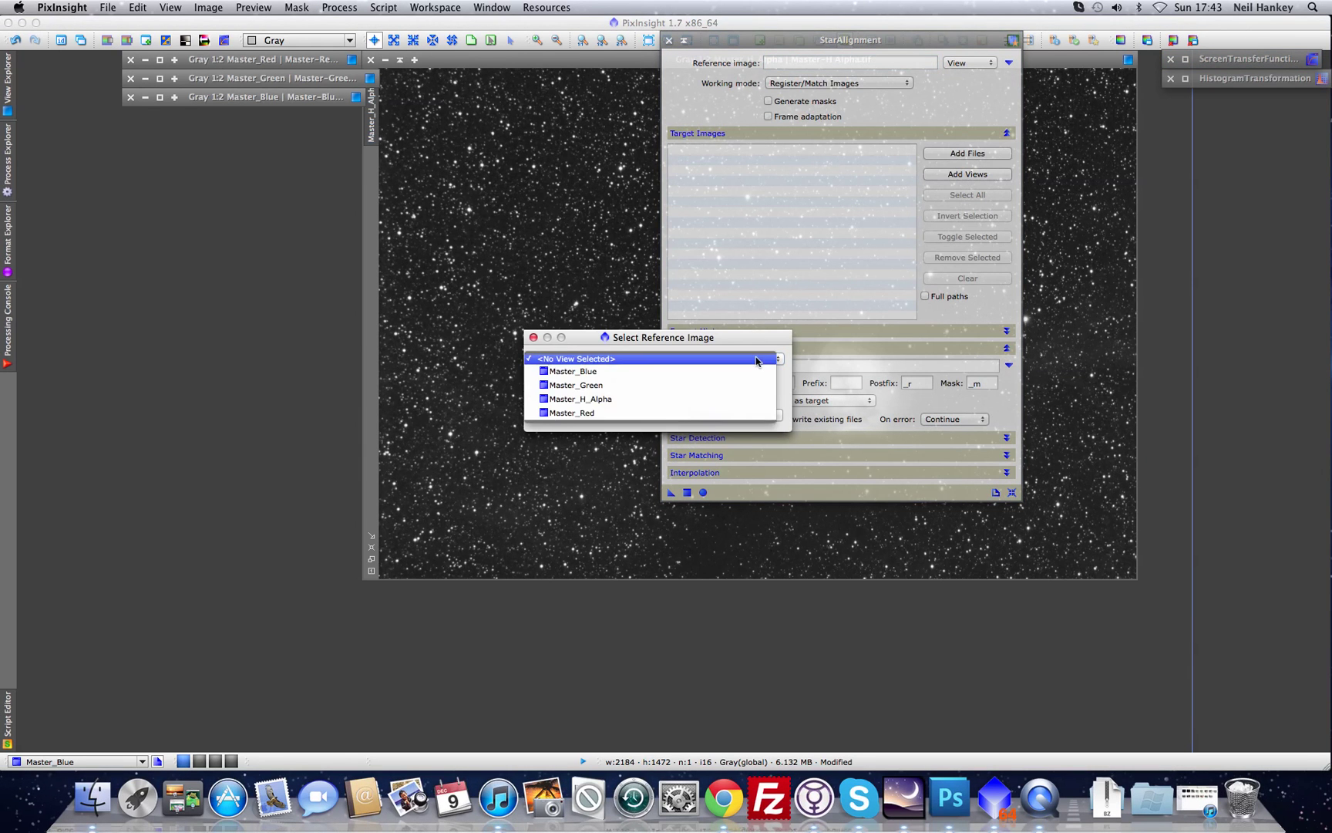
left_click(635, 401)
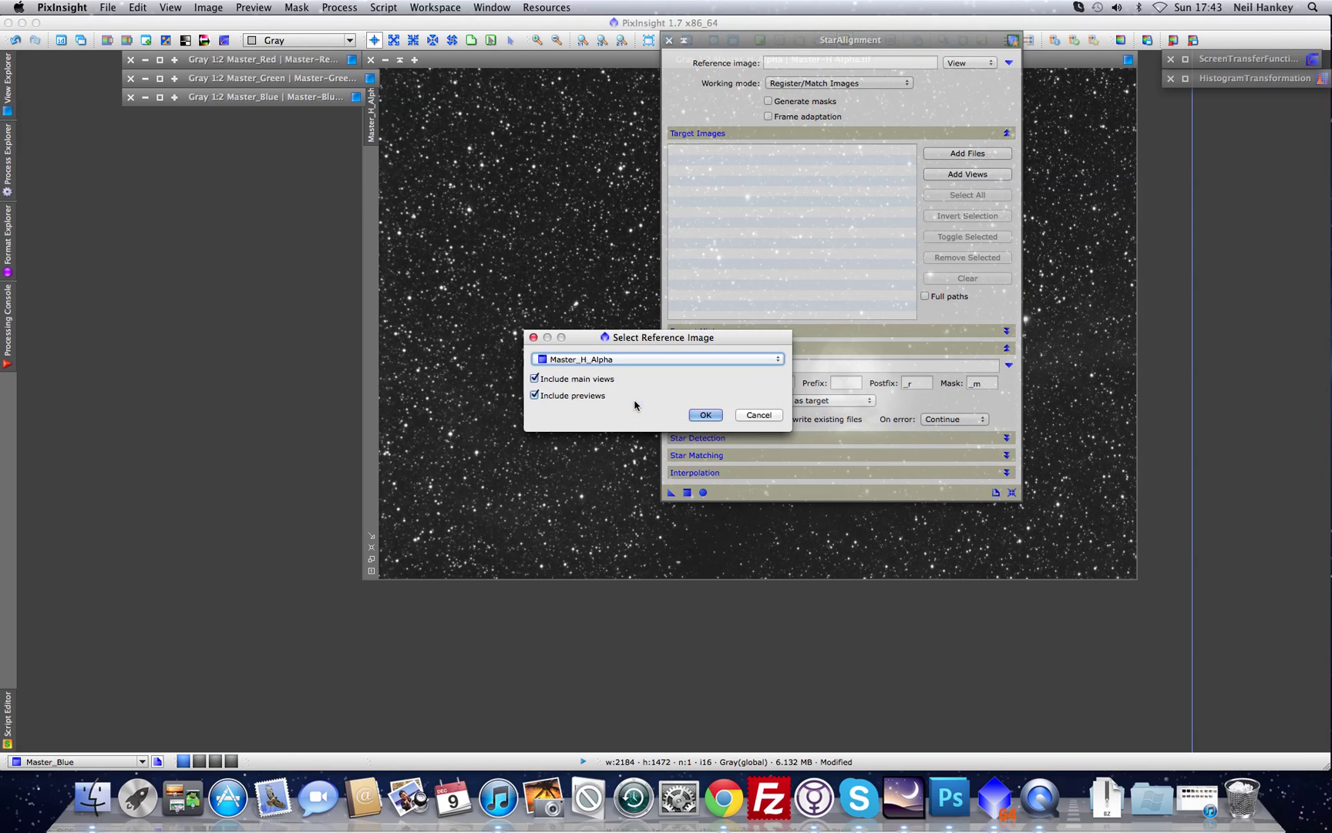
left_click(705, 414)
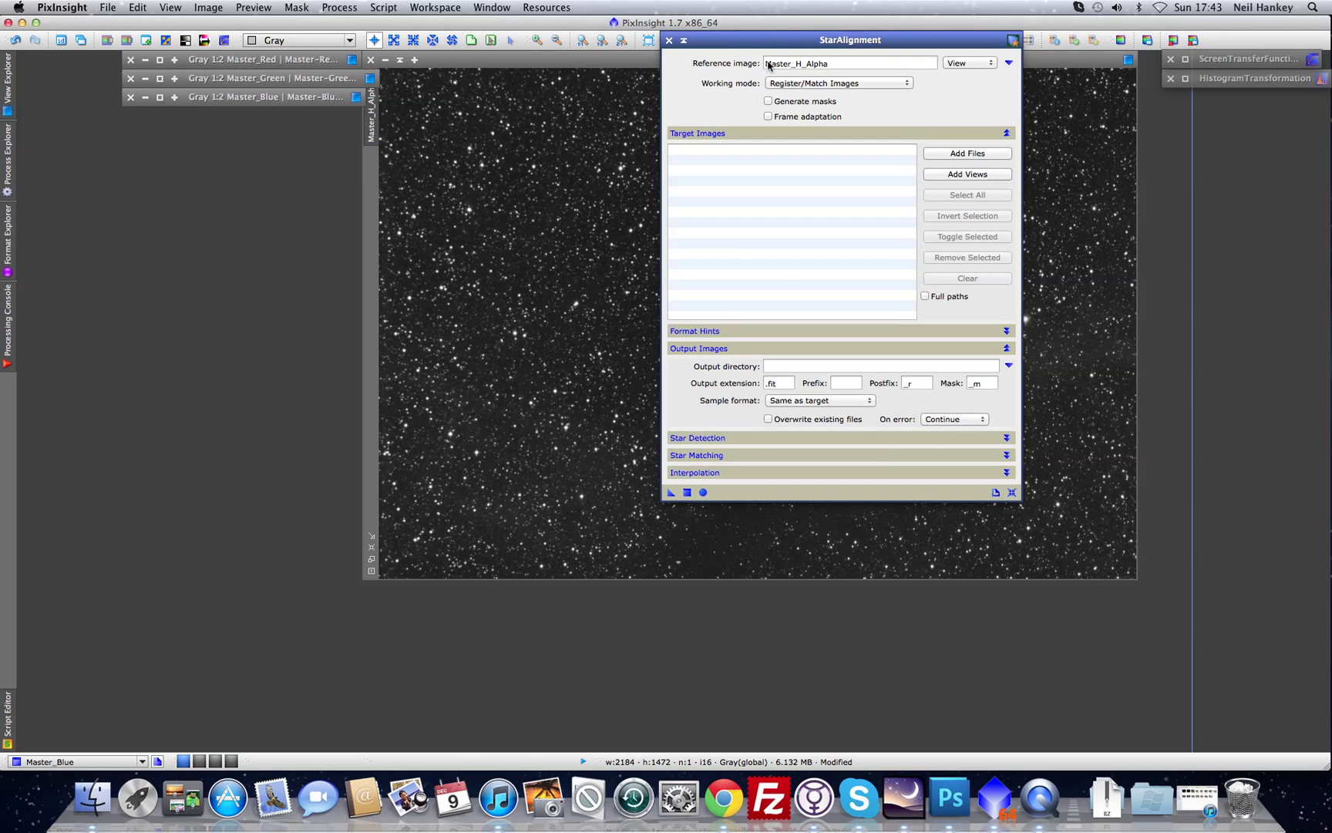
Add the Master_Red, Master_Green and Master_Blue views as target images and run the star alignment globally
left_click(972, 179)
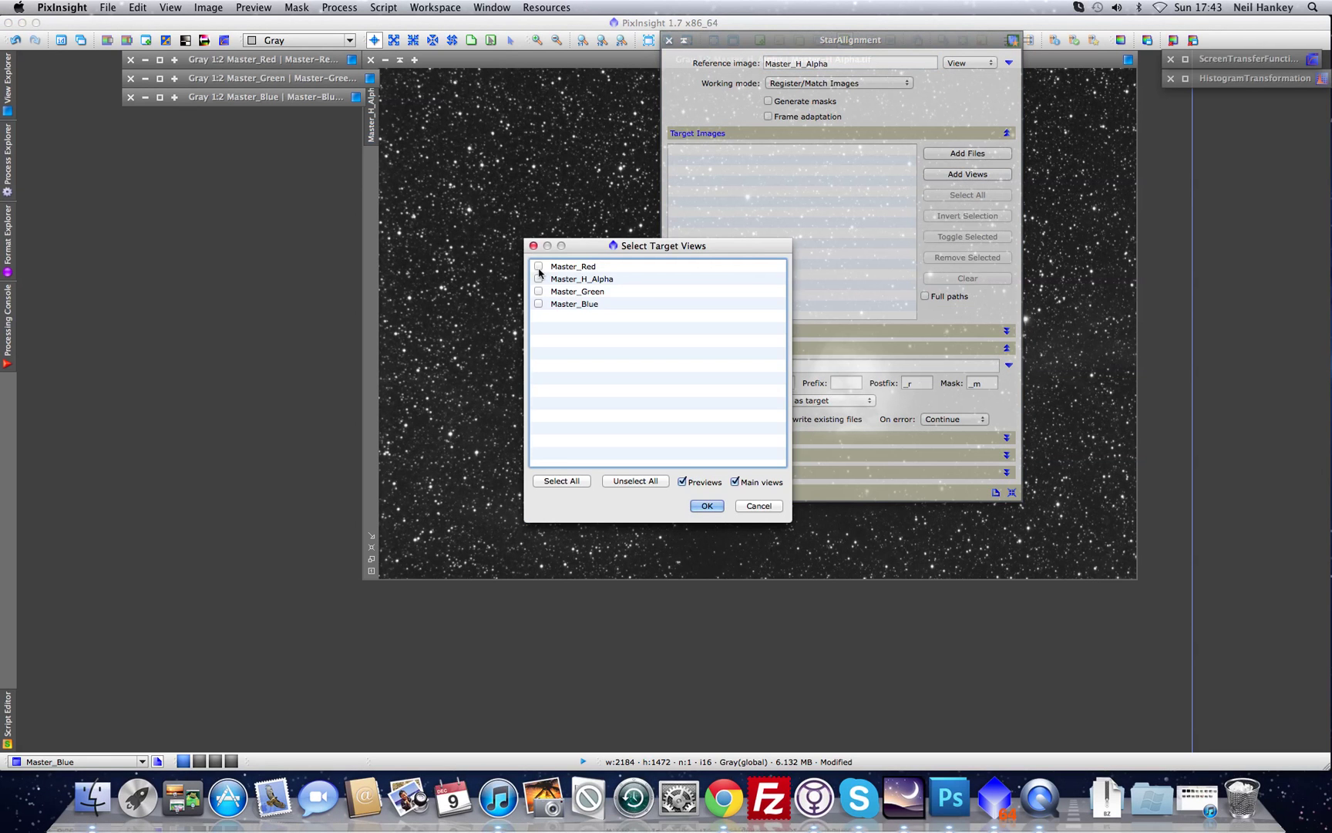
left_click(538, 266)
left_click(538, 293)
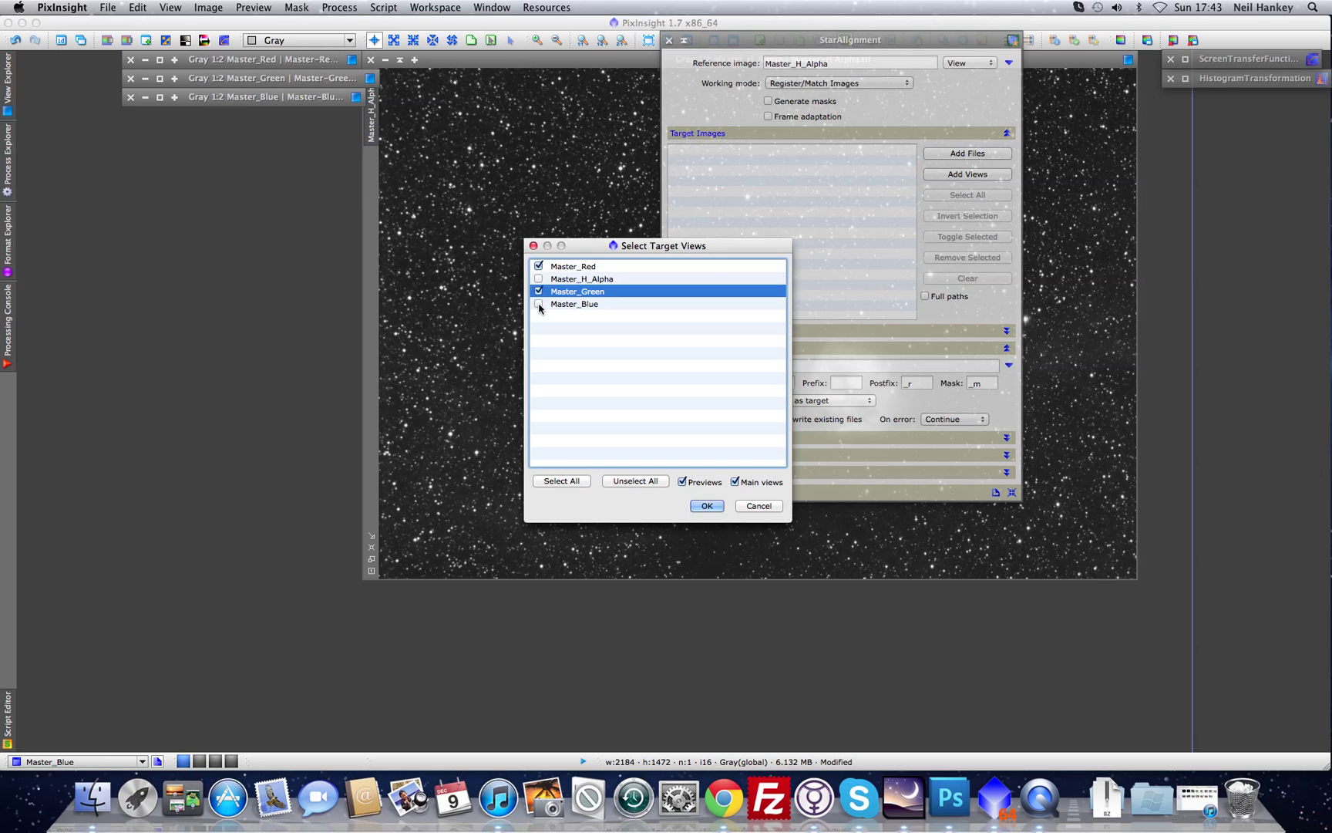
left_click(539, 304)
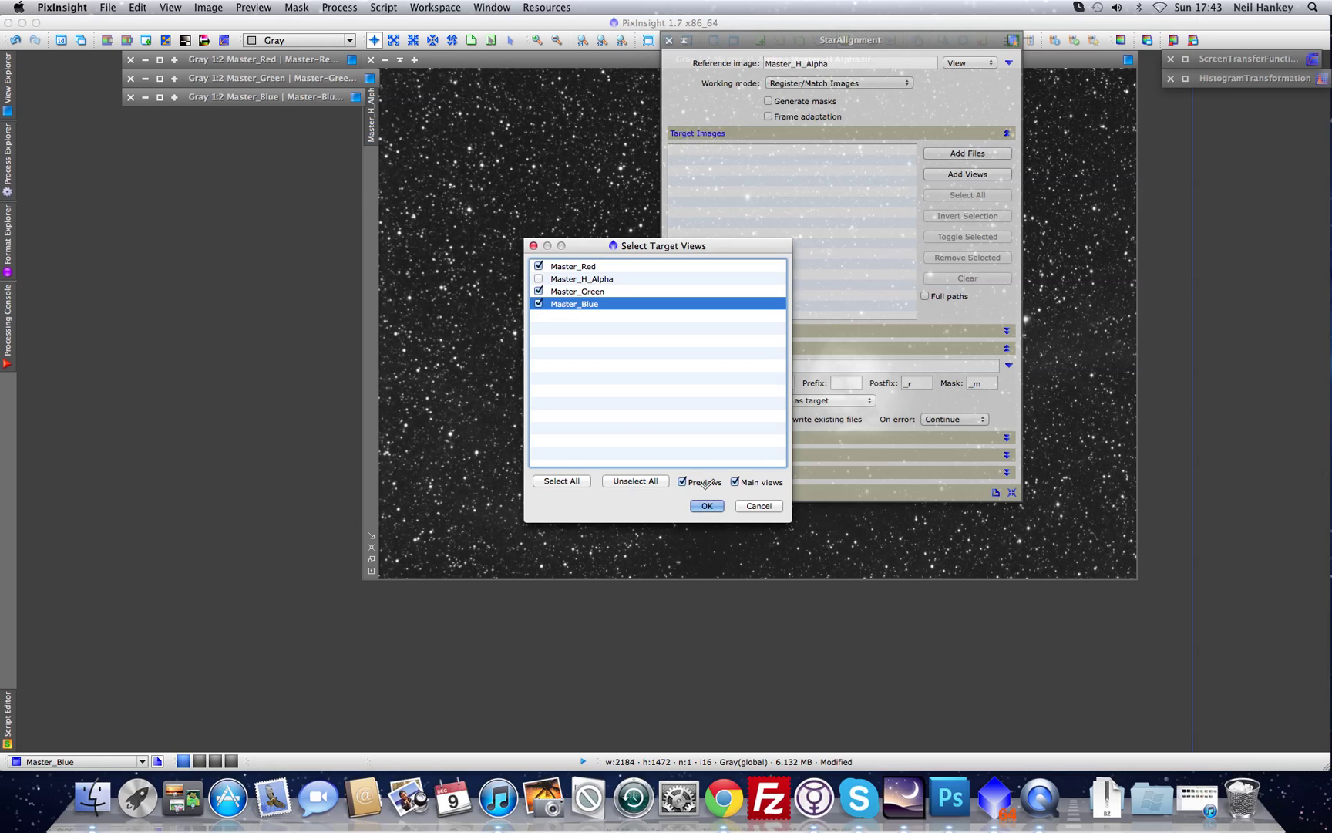
left_click(707, 505)
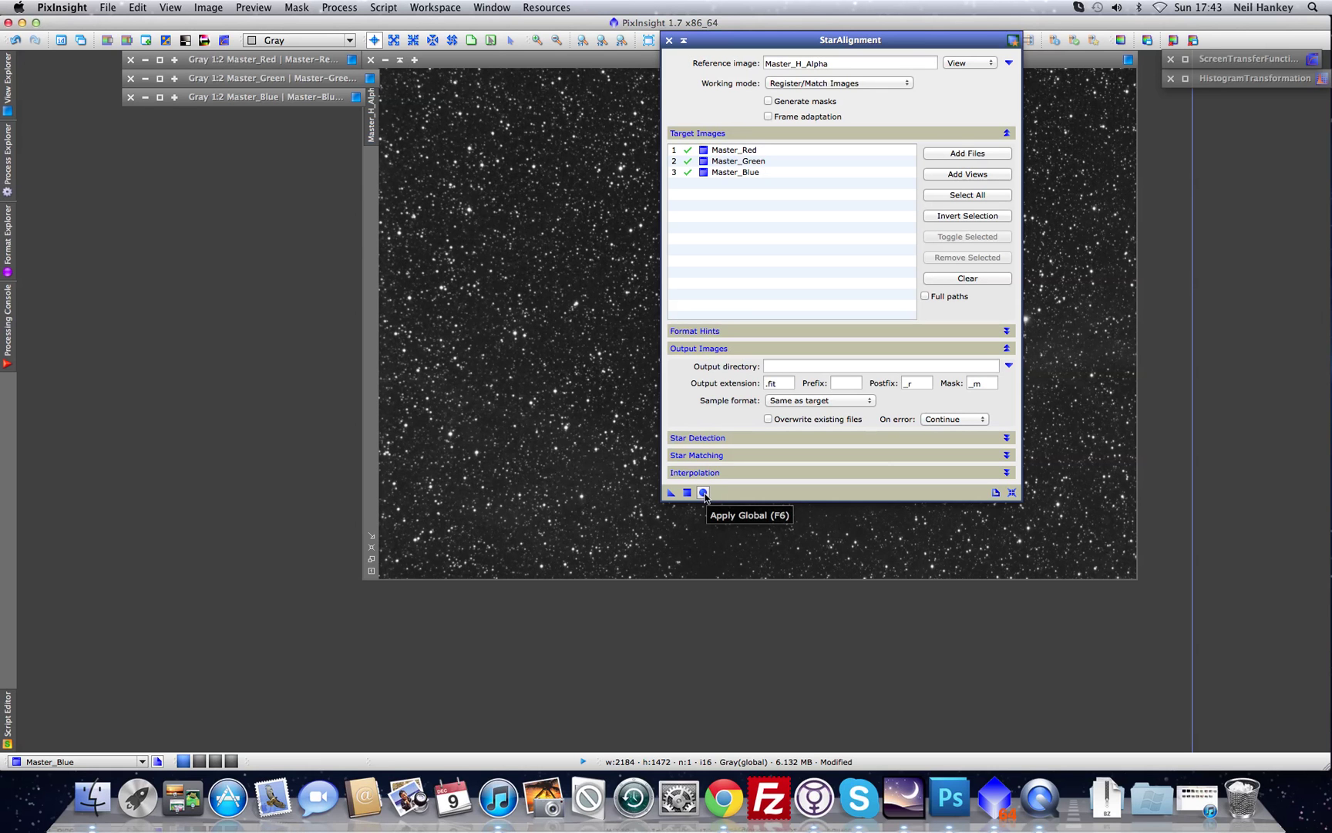
left_click(704, 493)
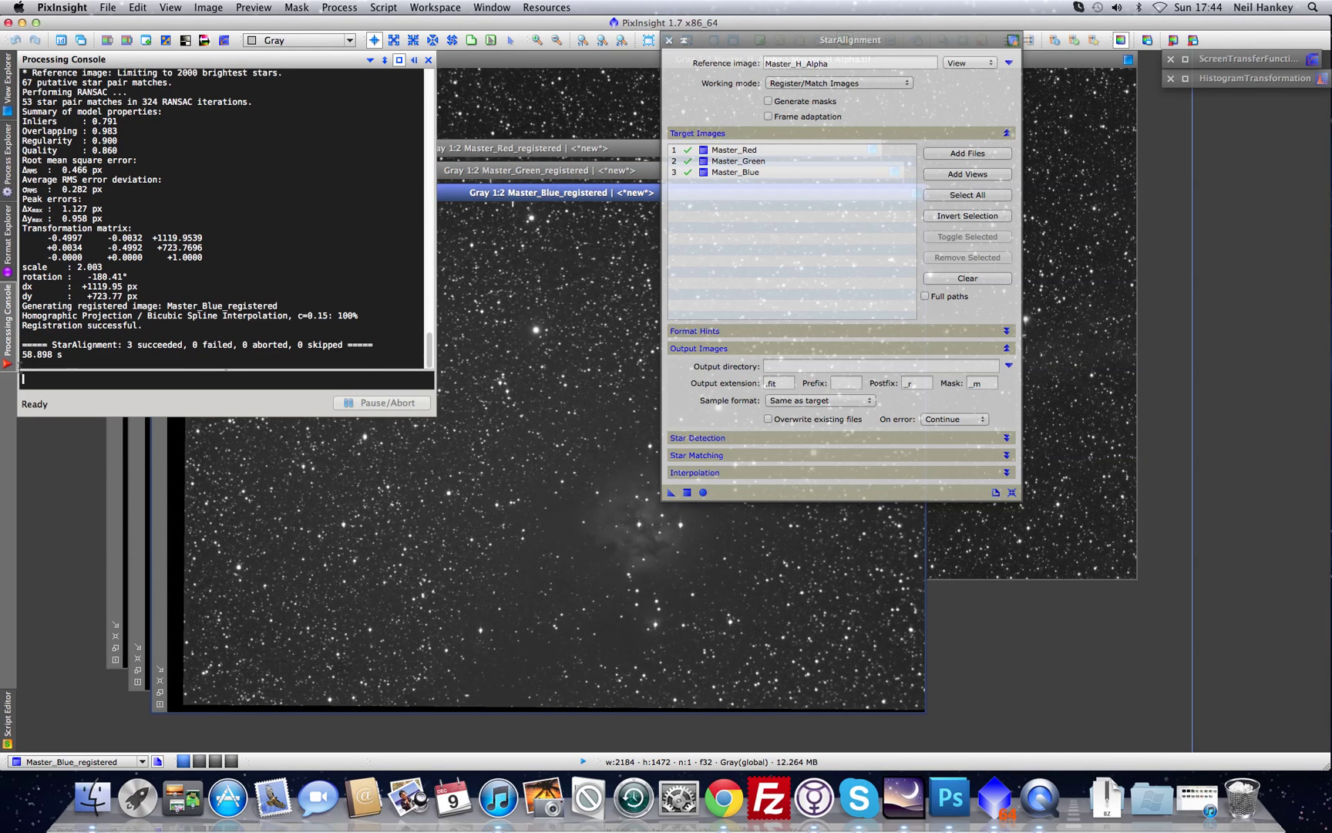
Hide the processing console, then collapse the StarAlignment window and park it beneath HistogramTransformation
left_click(414, 59)
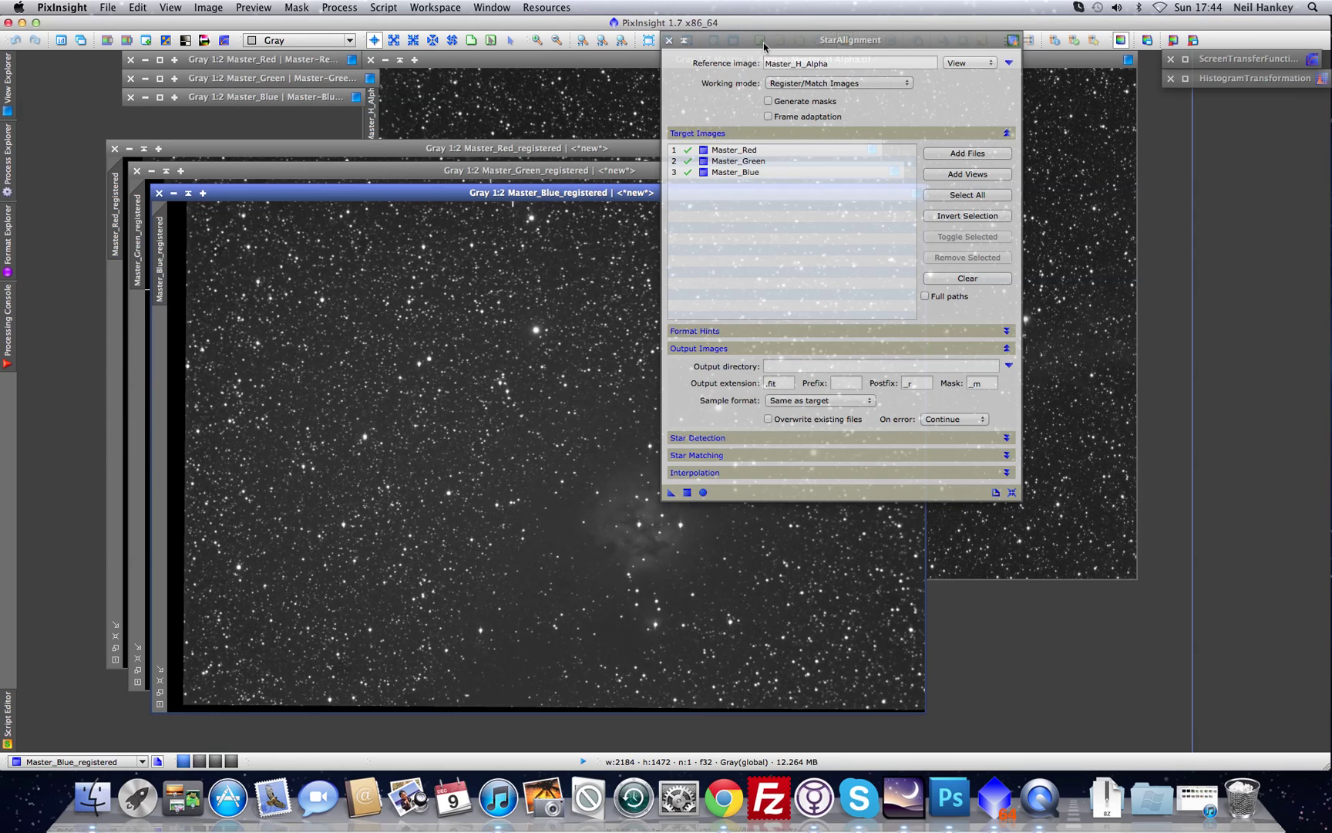
left_click(684, 40)
left_click_drag(689, 47, 1207, 107)
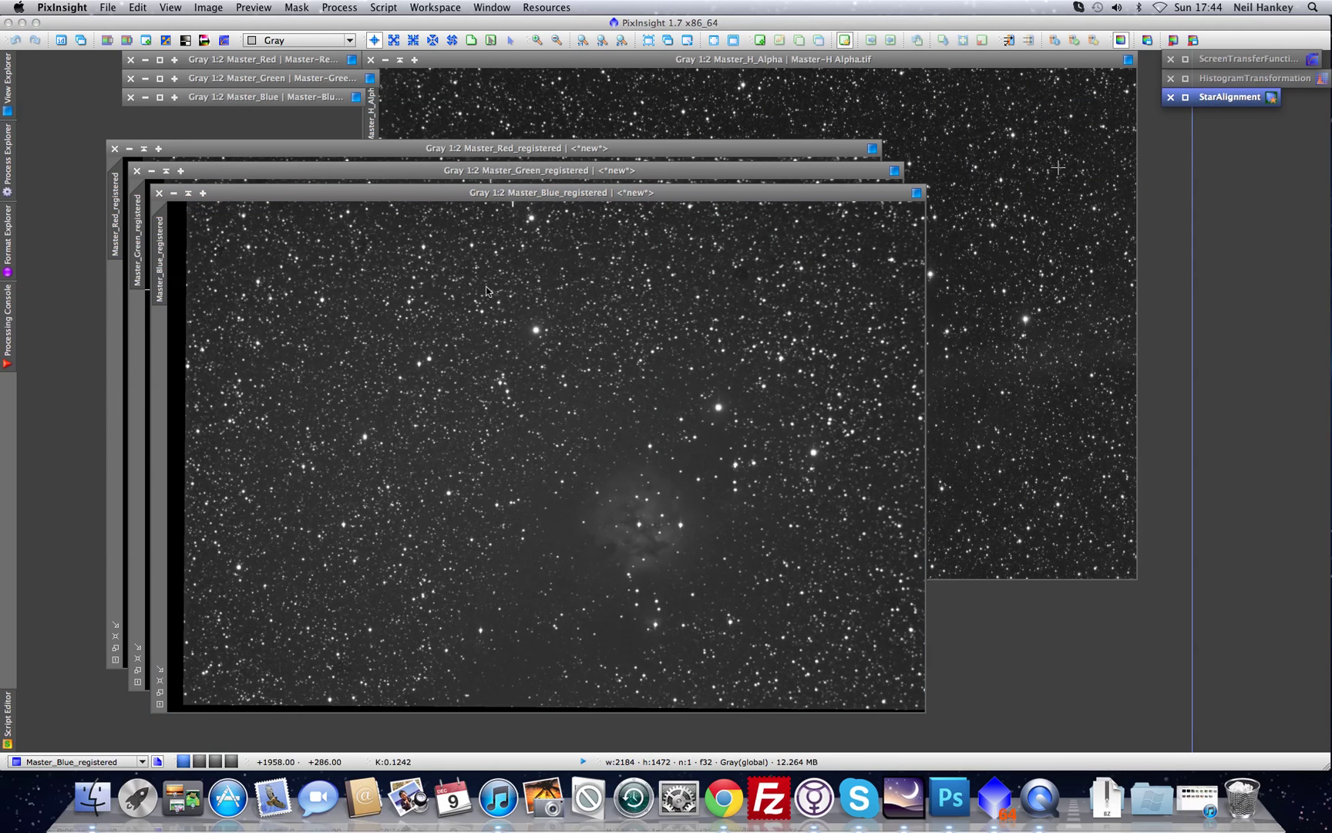
Collapse the three registered image windows and stack them beneath the collapsed Master_Blue window
left_click(299, 196)
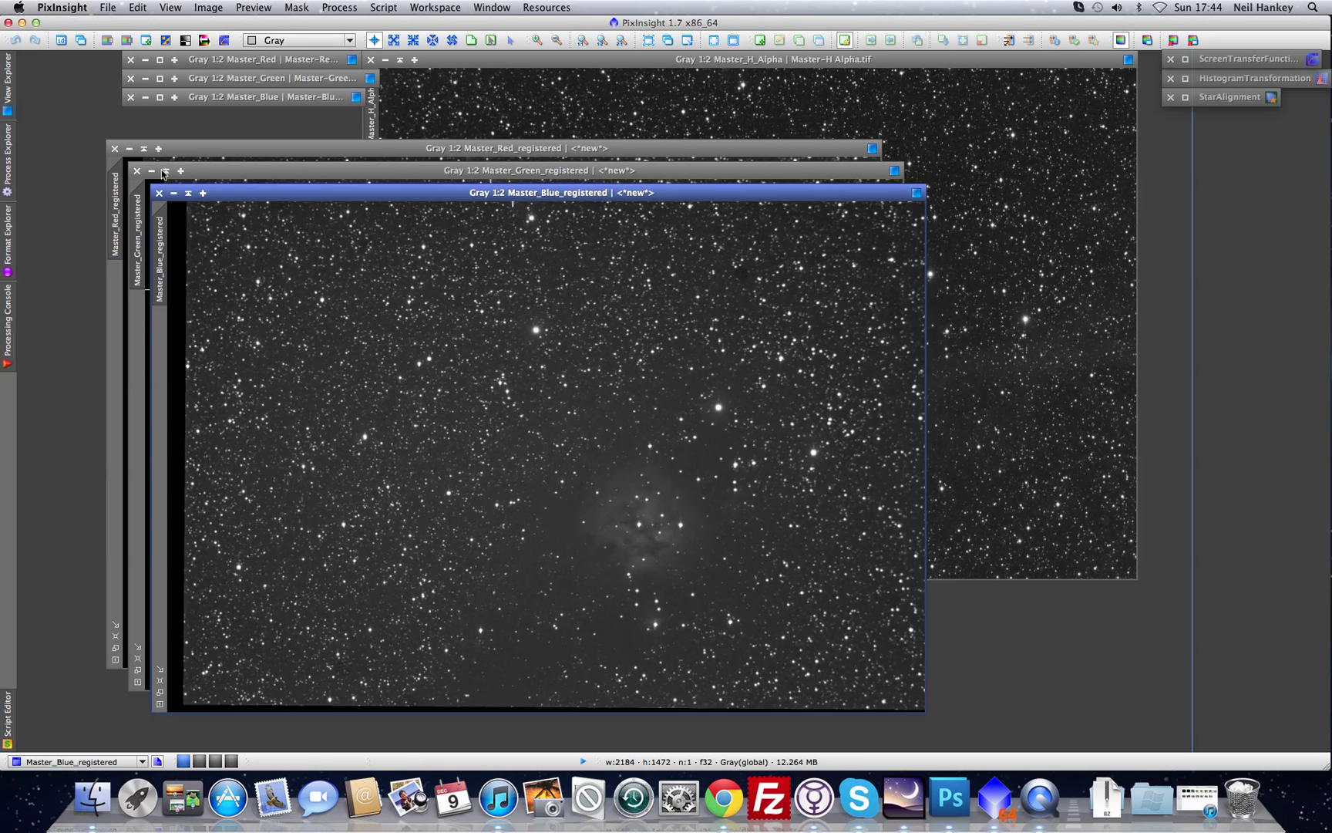
left_click(188, 193)
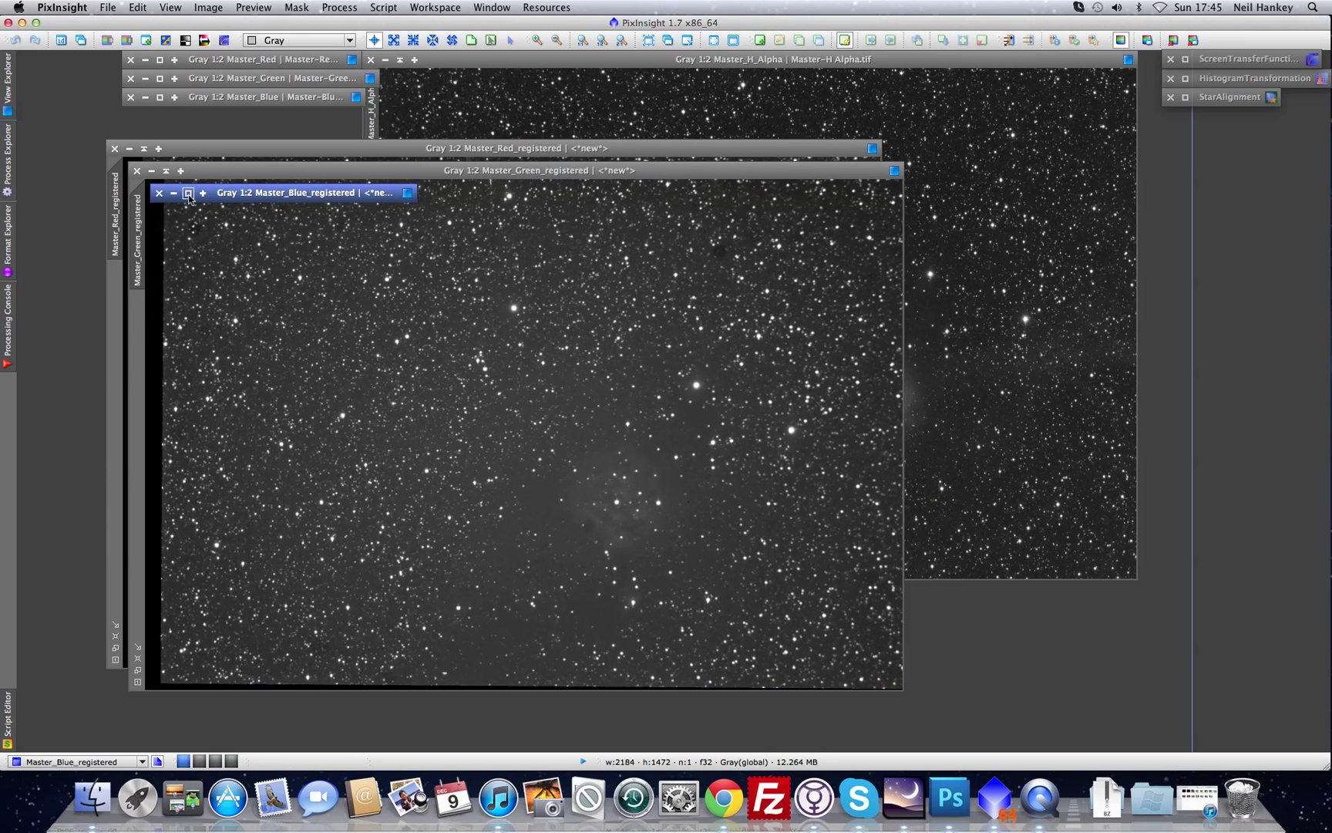
left_click(166, 171)
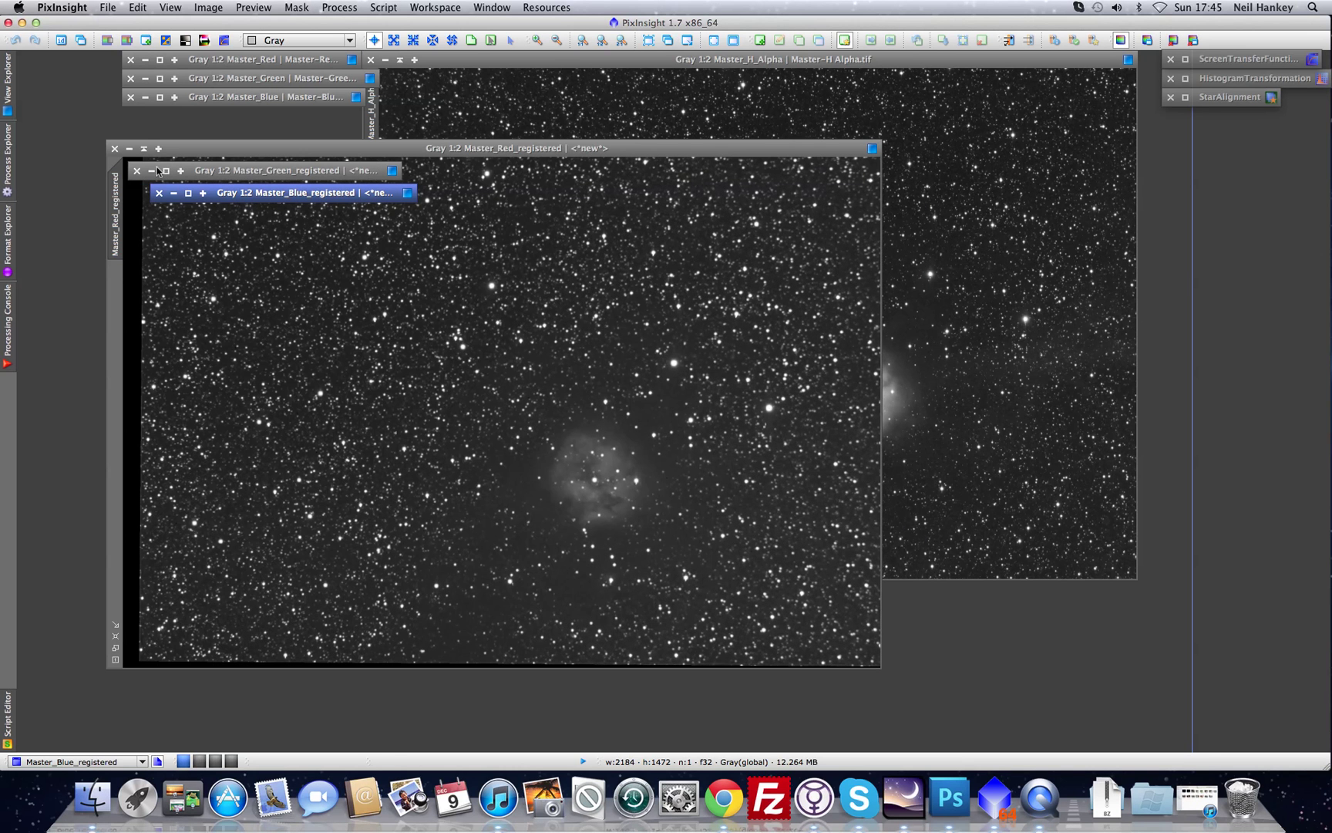
left_click(144, 149)
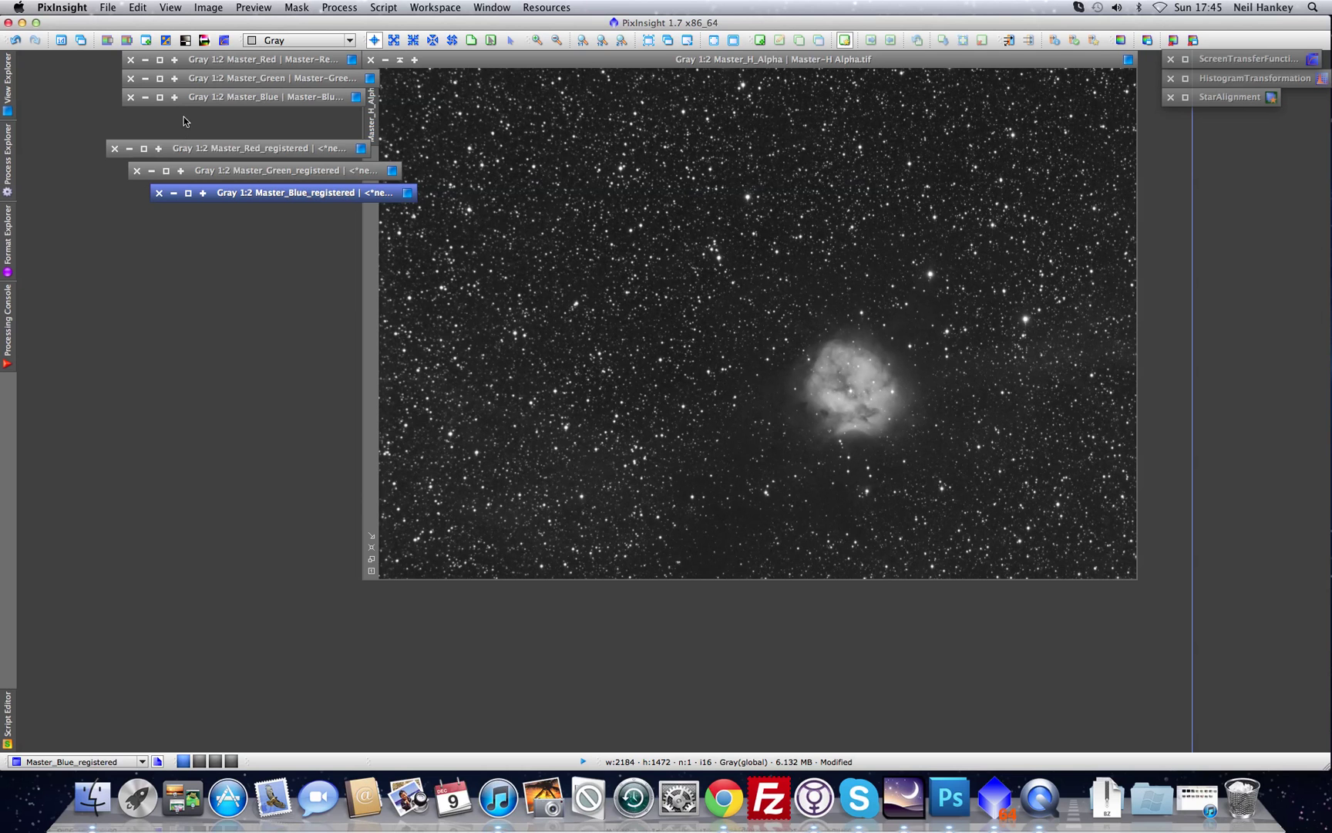
left_click(233, 151)
left_click_drag(246, 136, 248, 122)
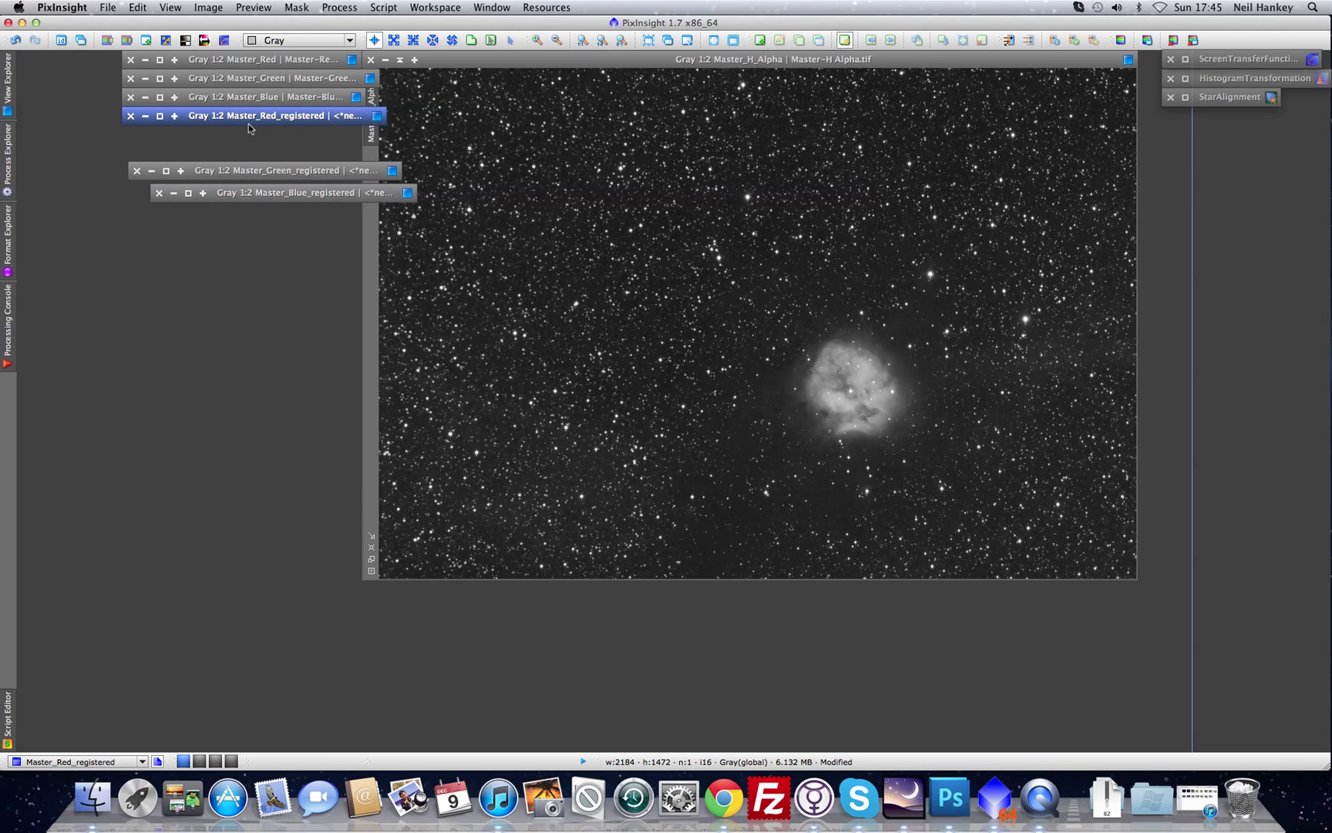
left_click(247, 175)
left_click_drag(246, 176, 245, 139)
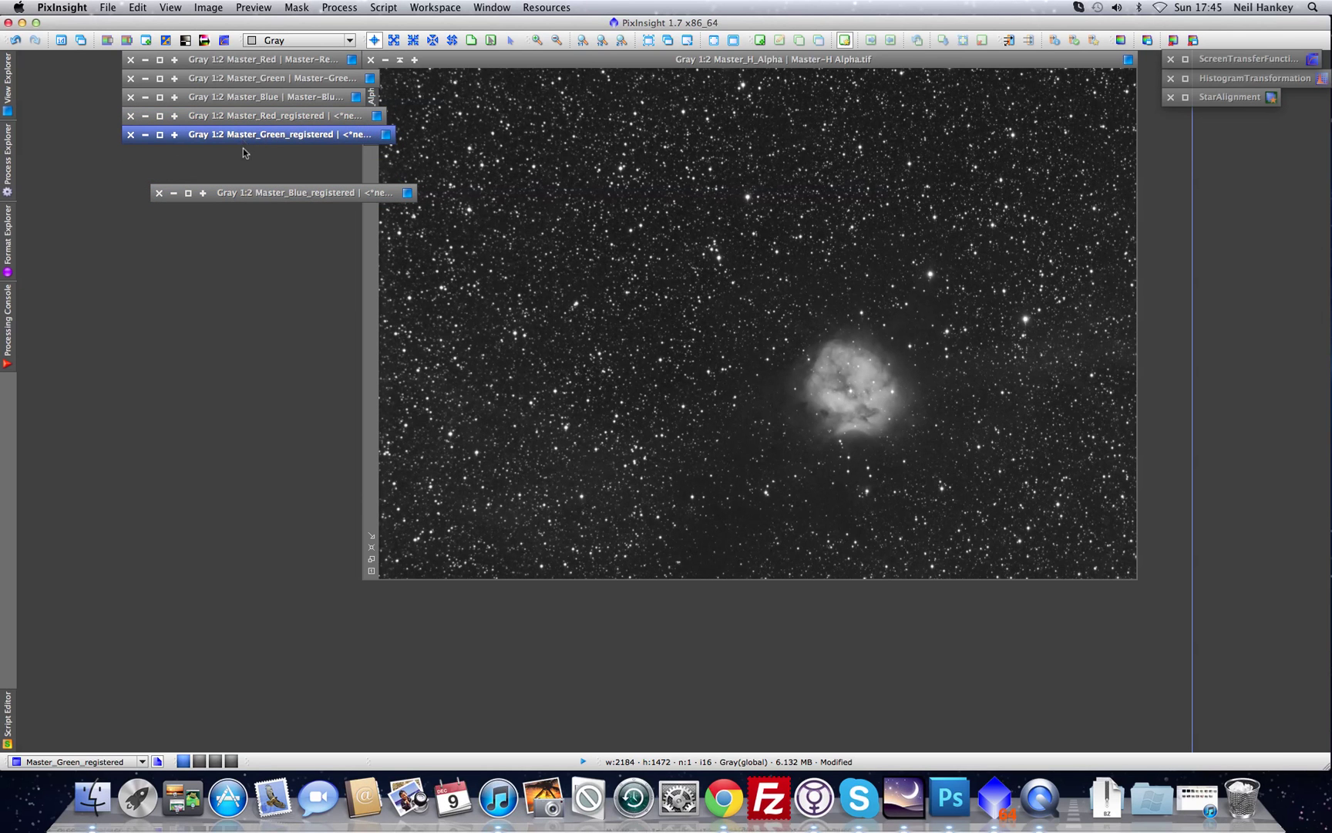
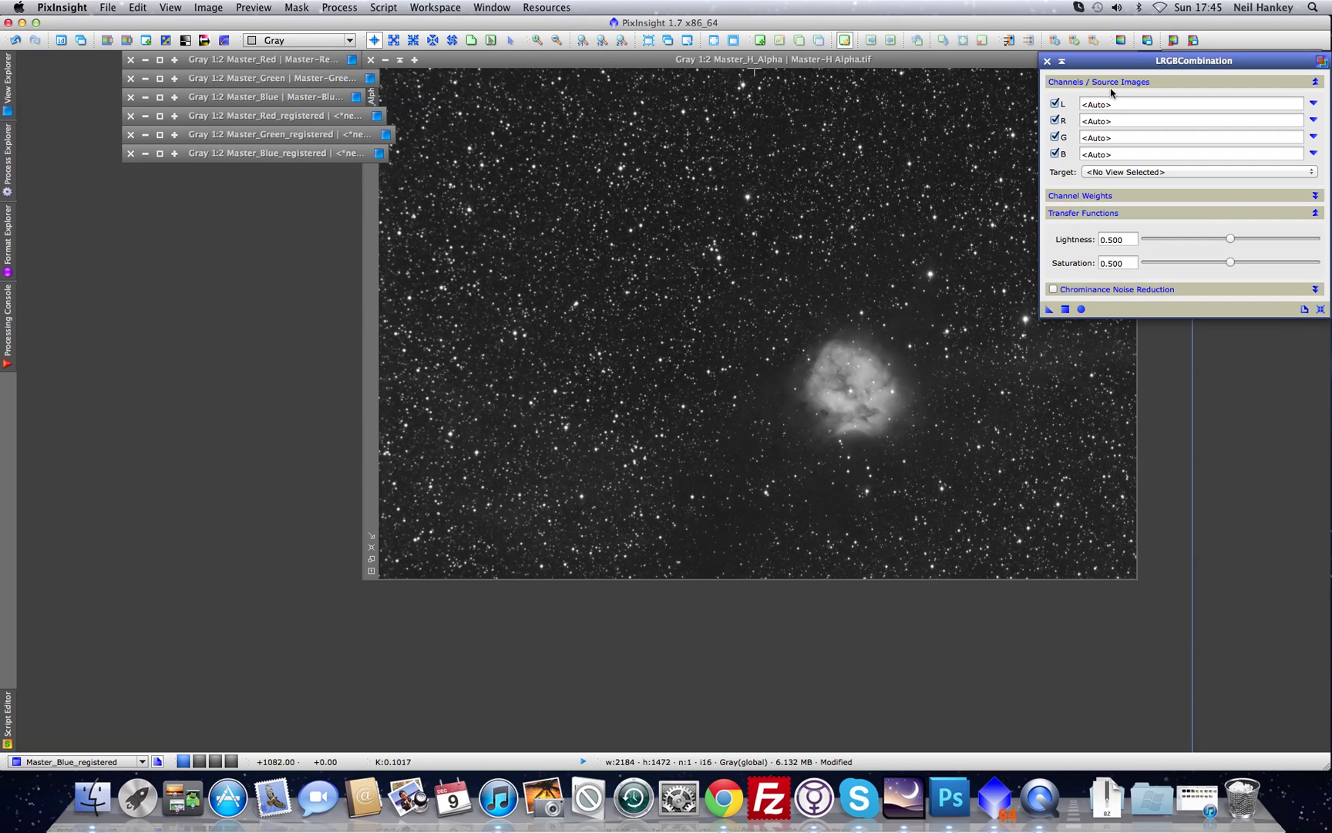
Move the LRGBCombination window over the H Alpha image and set Master_H_Alpha as the lightness source
left_click_drag(1140, 66, 518, 172)
left_click(691, 209)
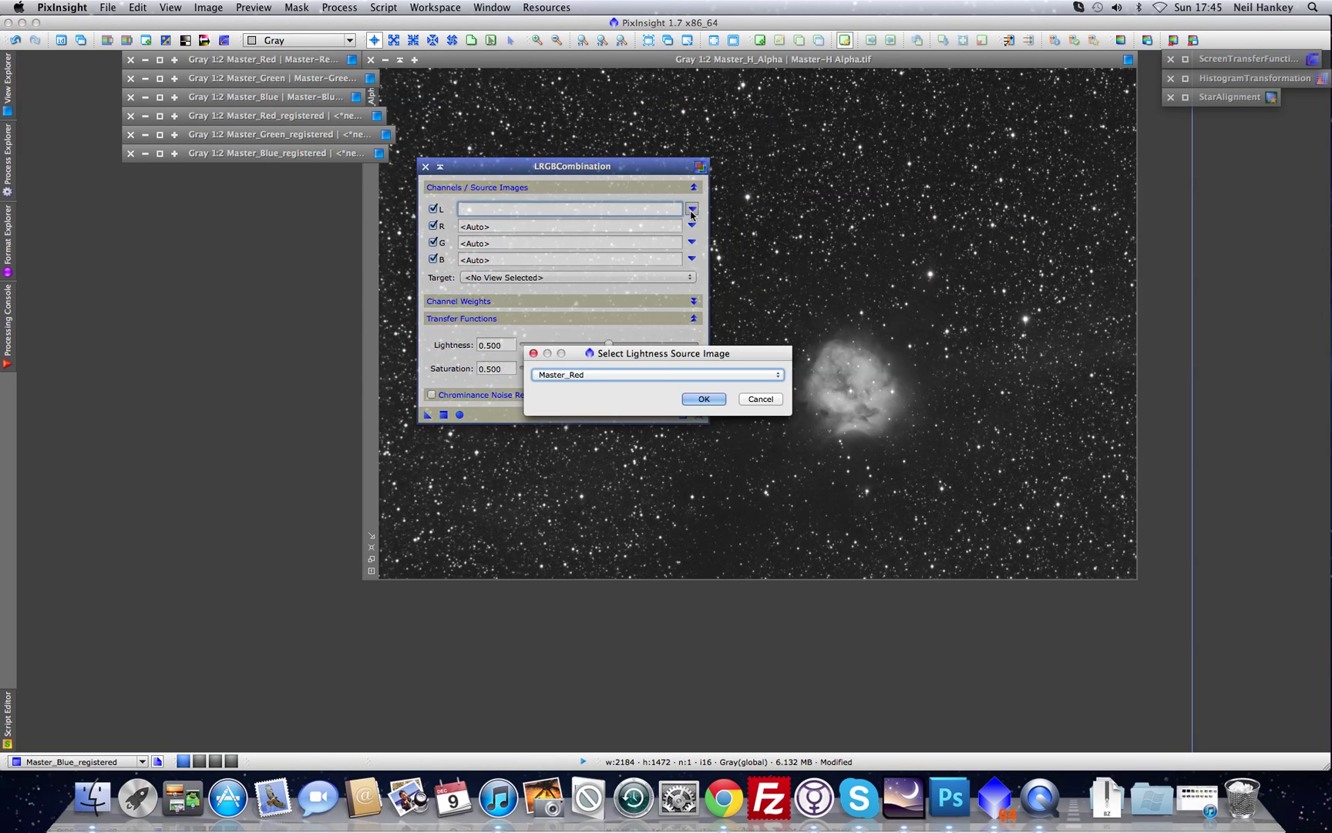
left_click(694, 377)
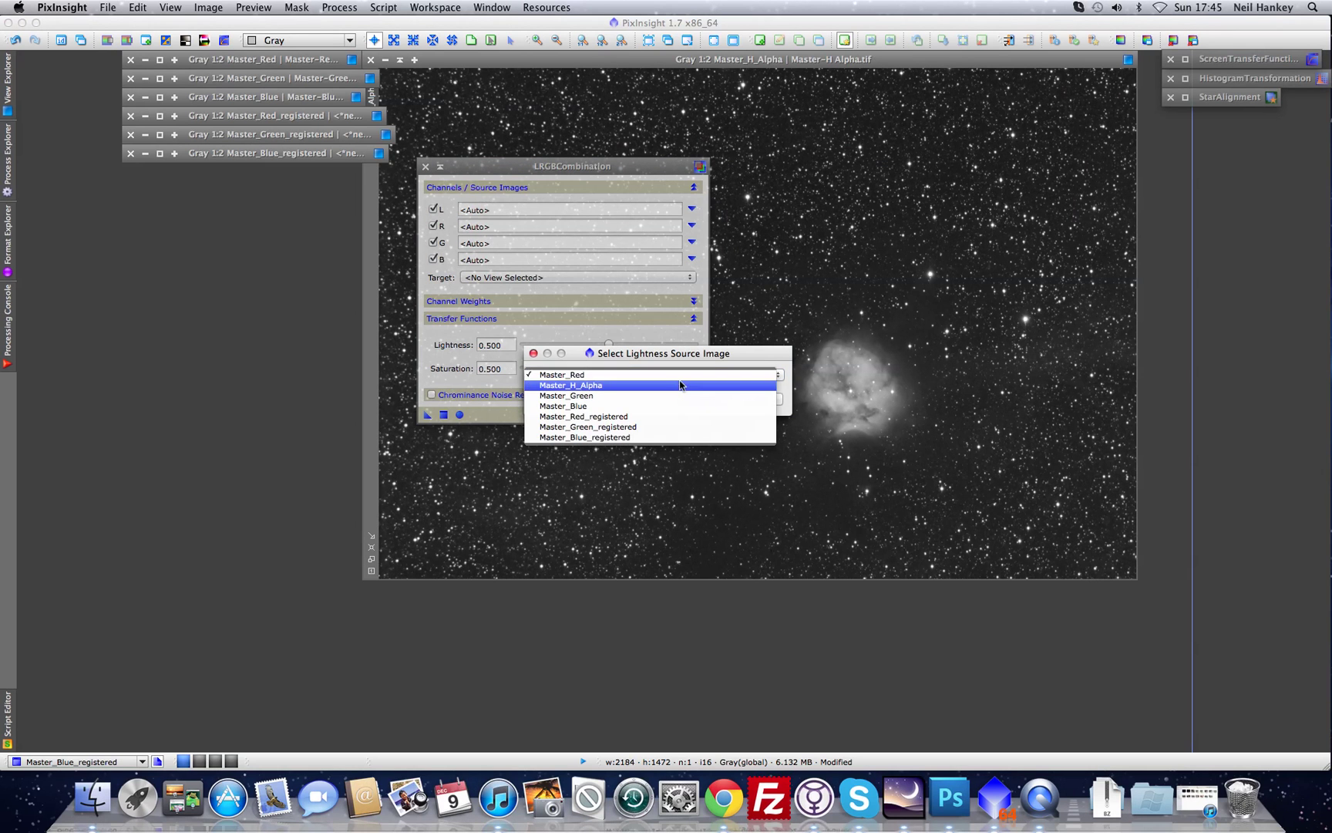
left_click(683, 385)
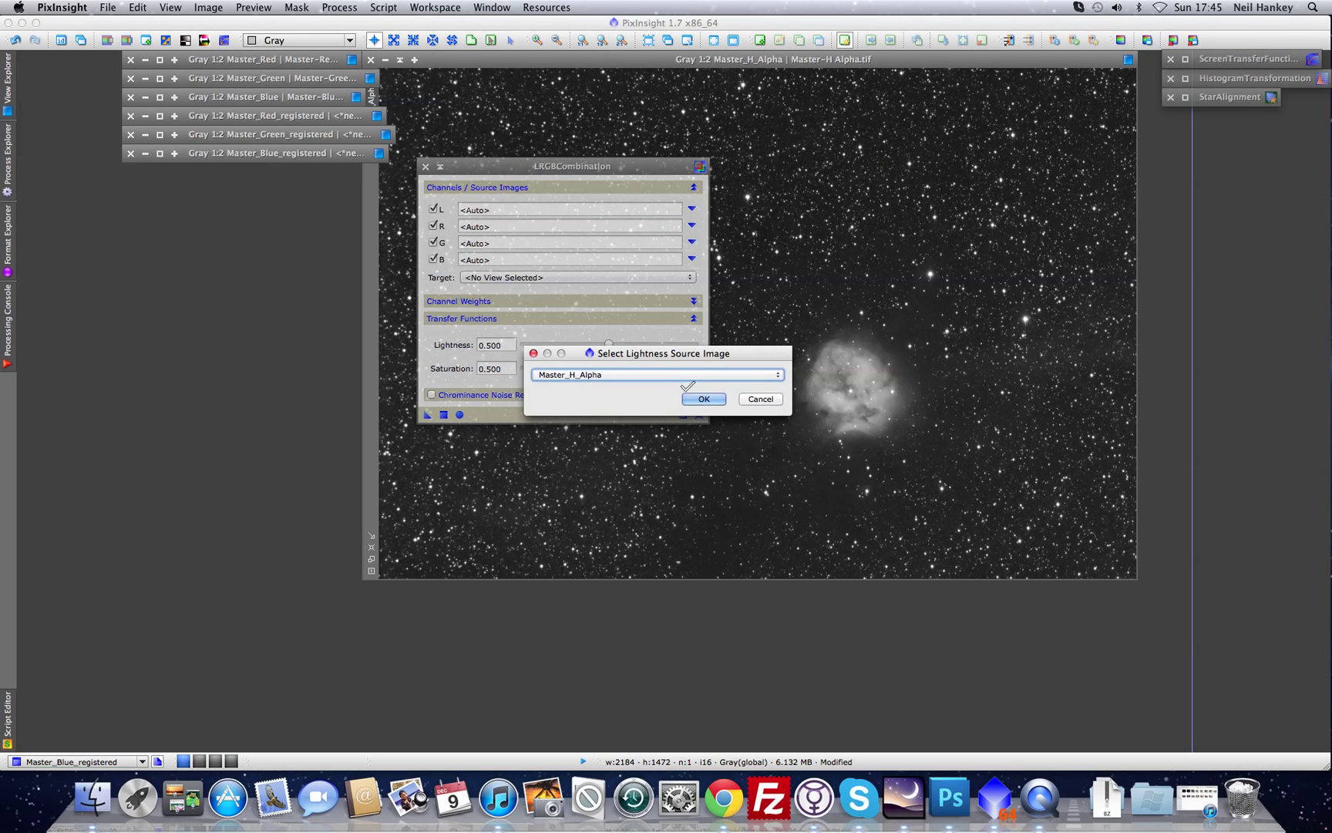
left_click(703, 399)
Set Master_Red_registered as the red channel source image of the LRGB combination
left_click(692, 226)
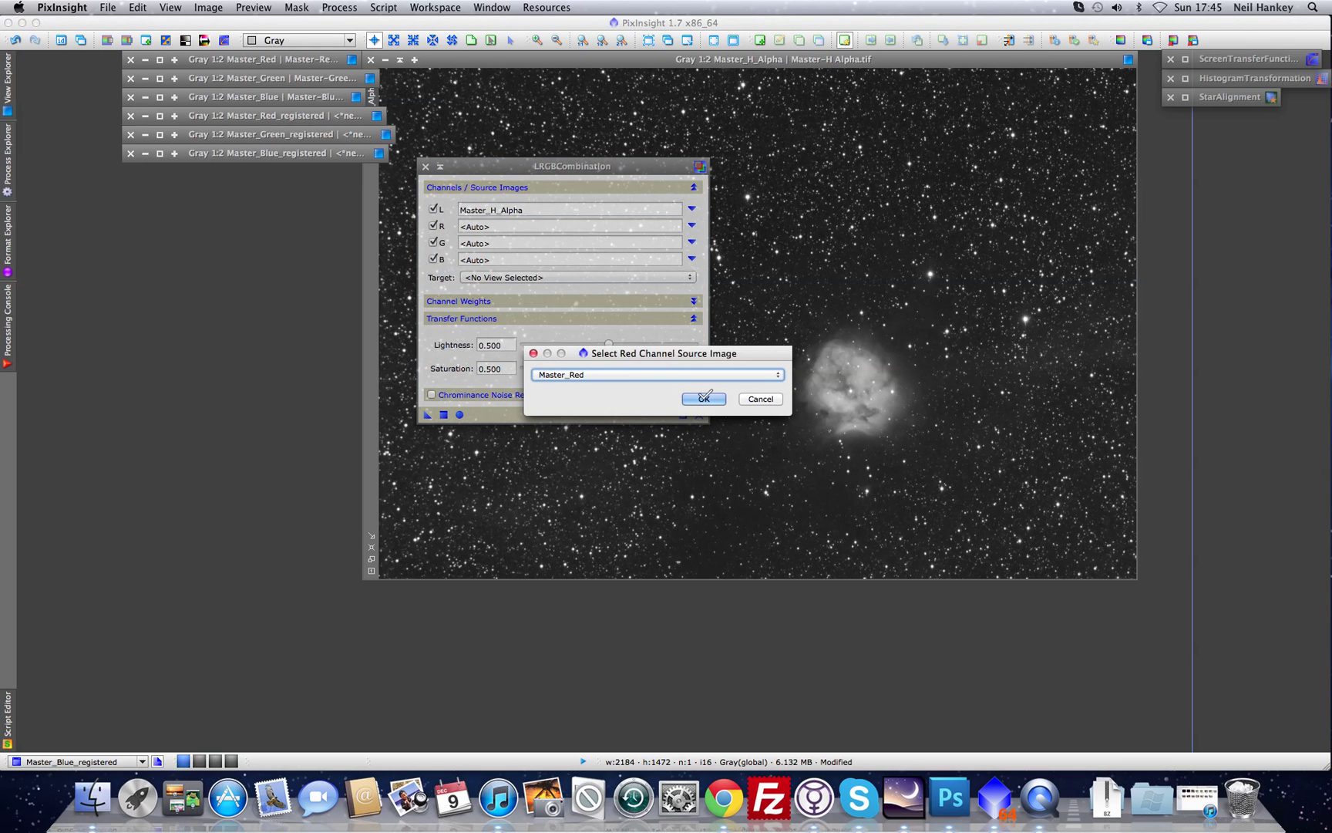
left_click(704, 397)
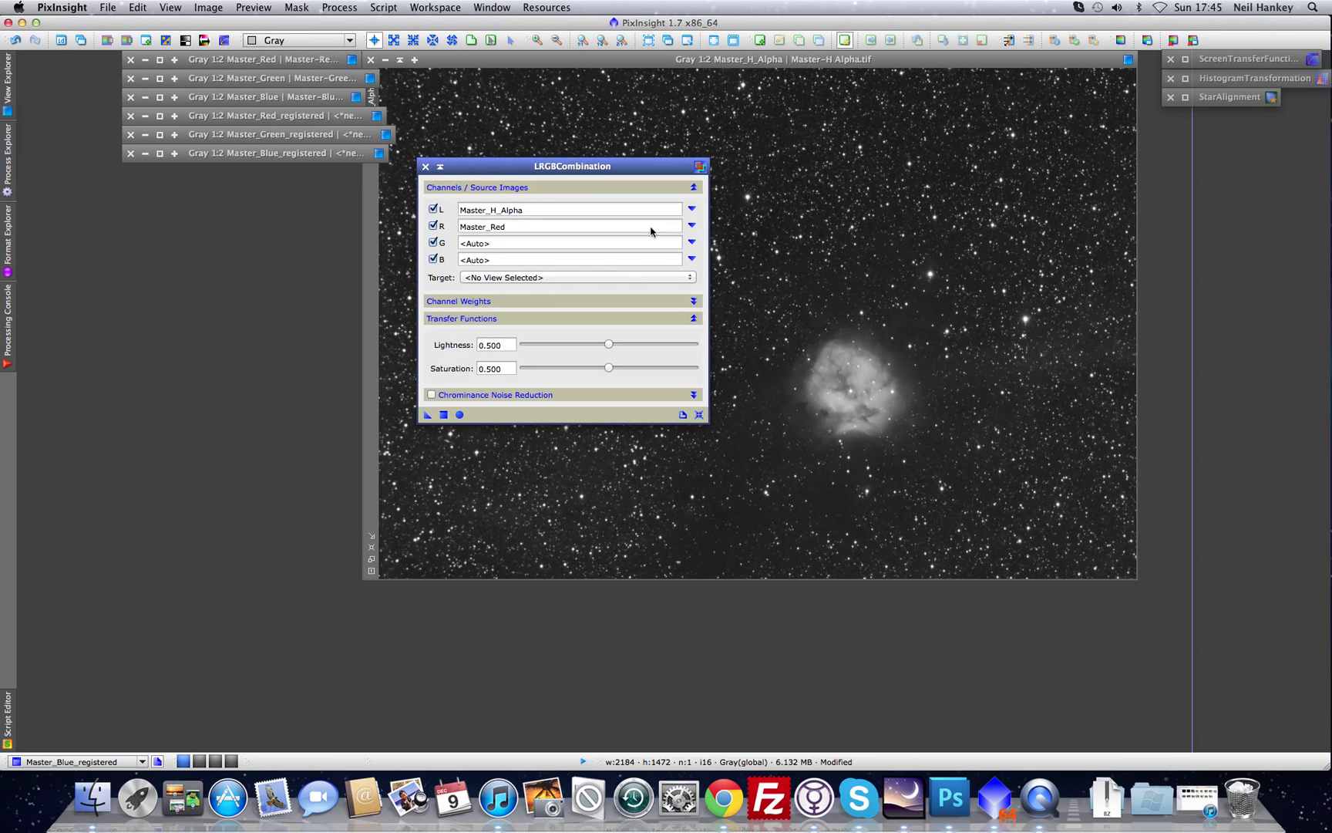
left_click(692, 226)
left_click(746, 374)
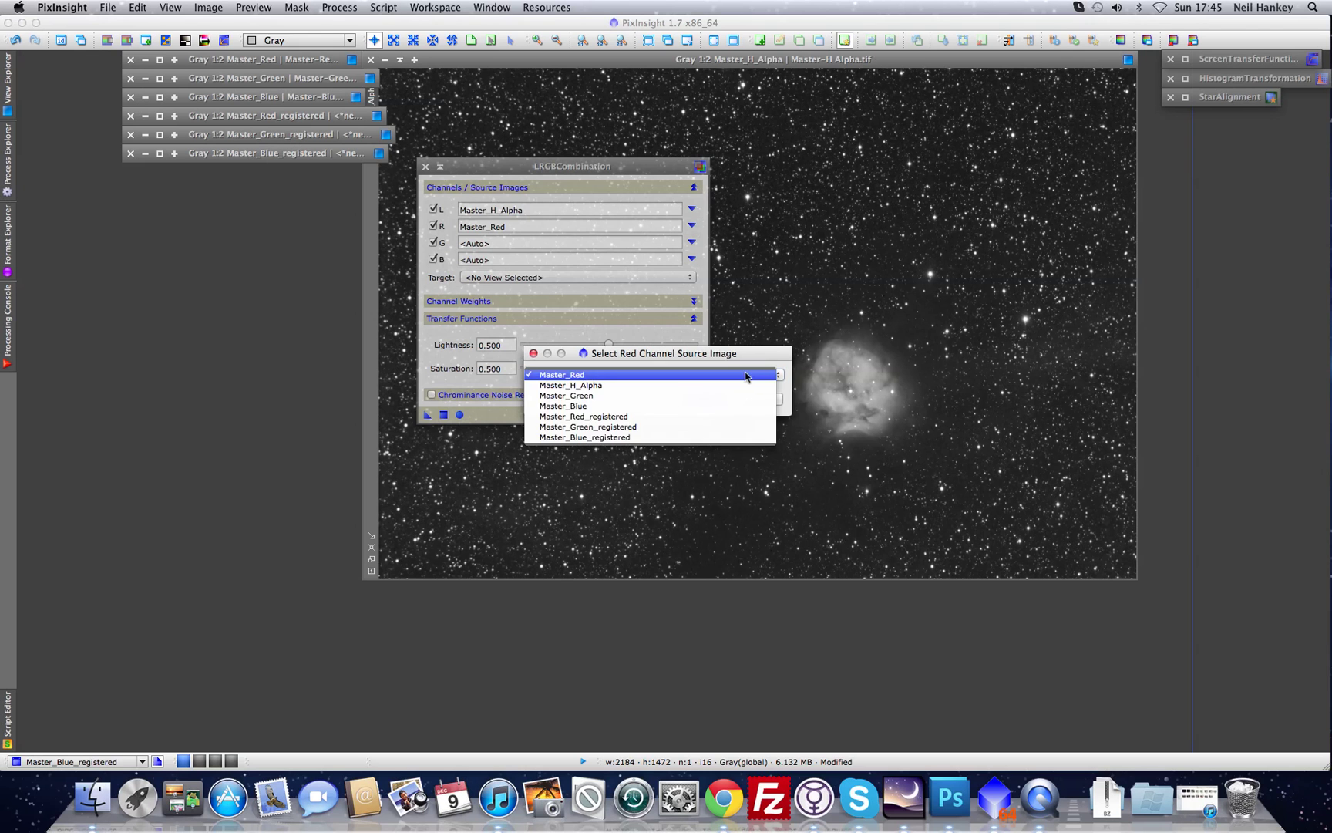
left_click(670, 417)
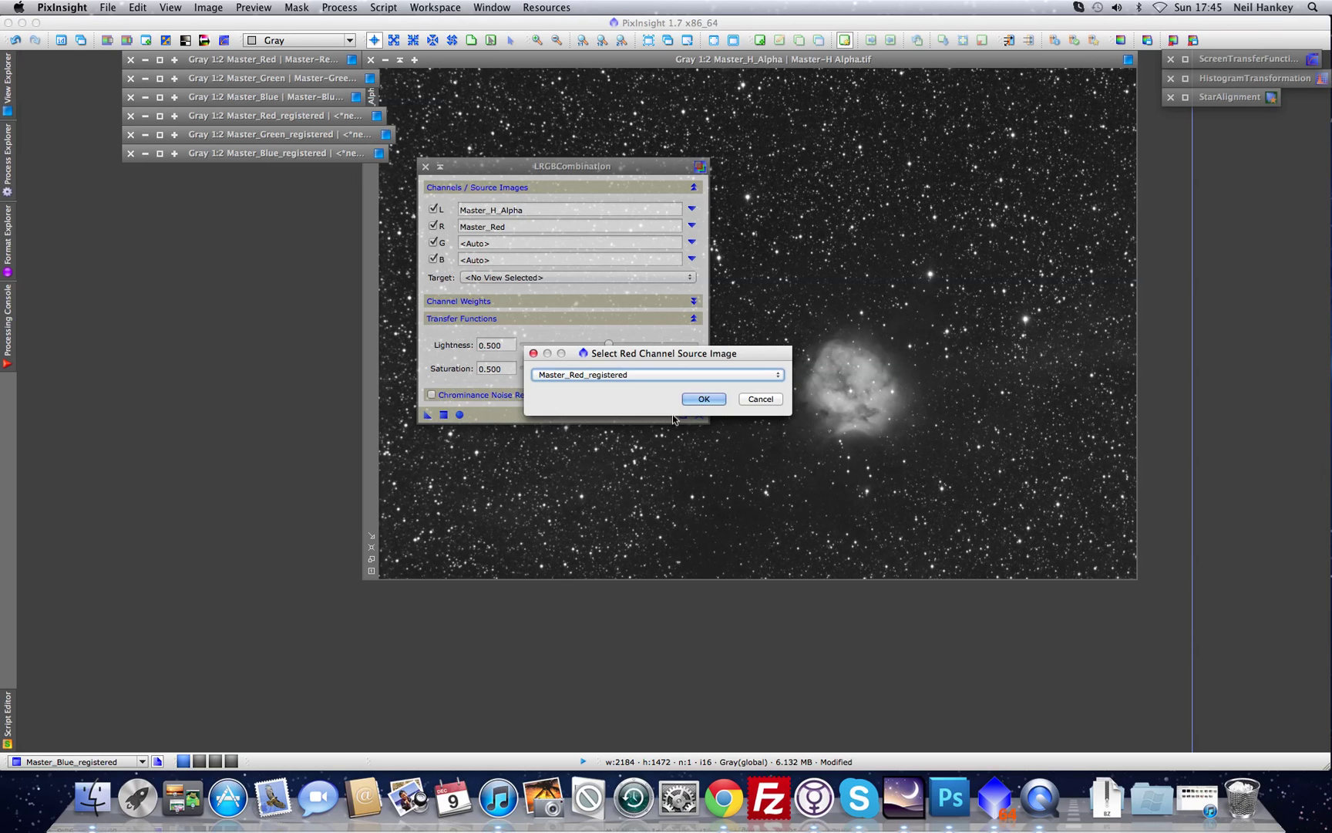
left_click(704, 399)
Set Master_Green_registered as the green channel source image of the LRGB combination
left_click(691, 243)
left_click(679, 376)
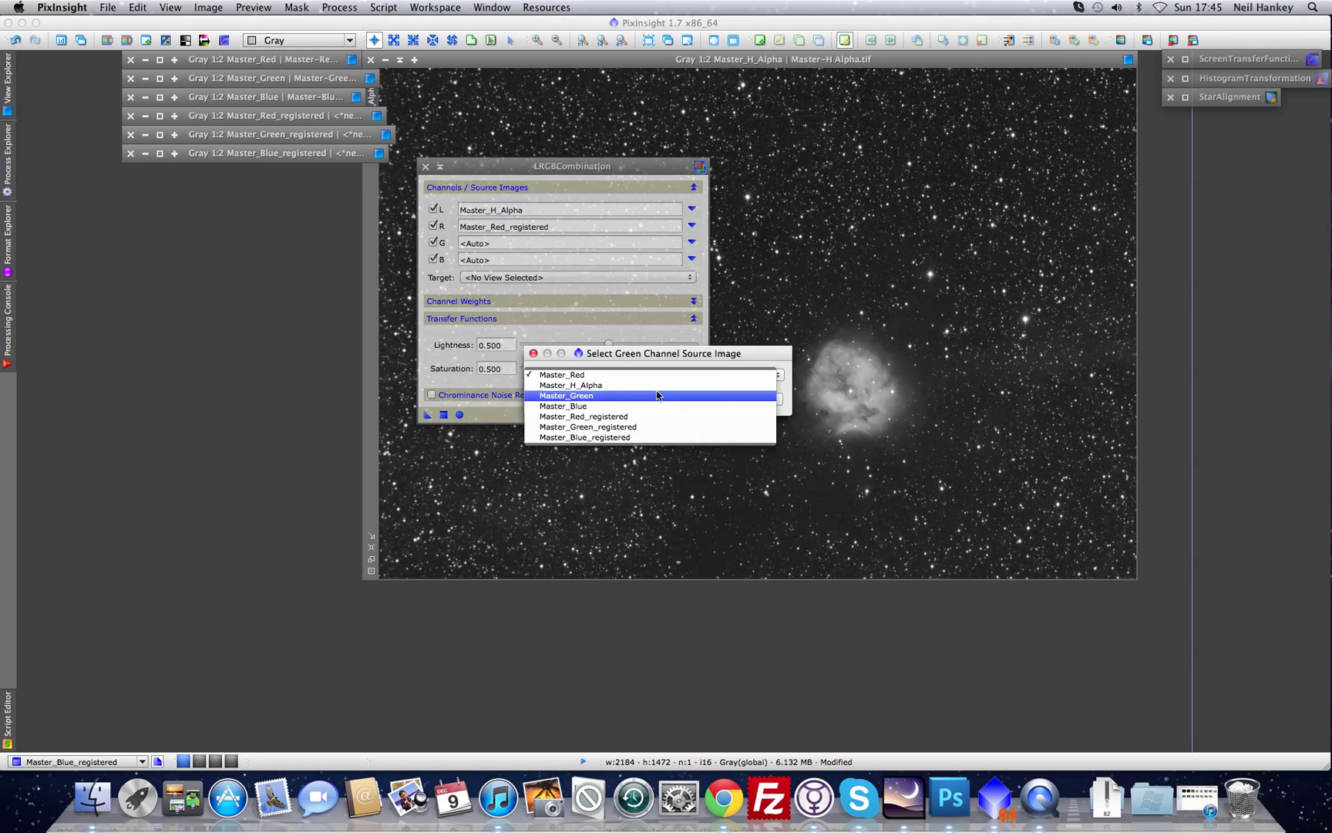
left_click(638, 426)
left_click(691, 399)
Set Master_Blue_registered as the blue channel source image of the LRGB combination
left_click(693, 260)
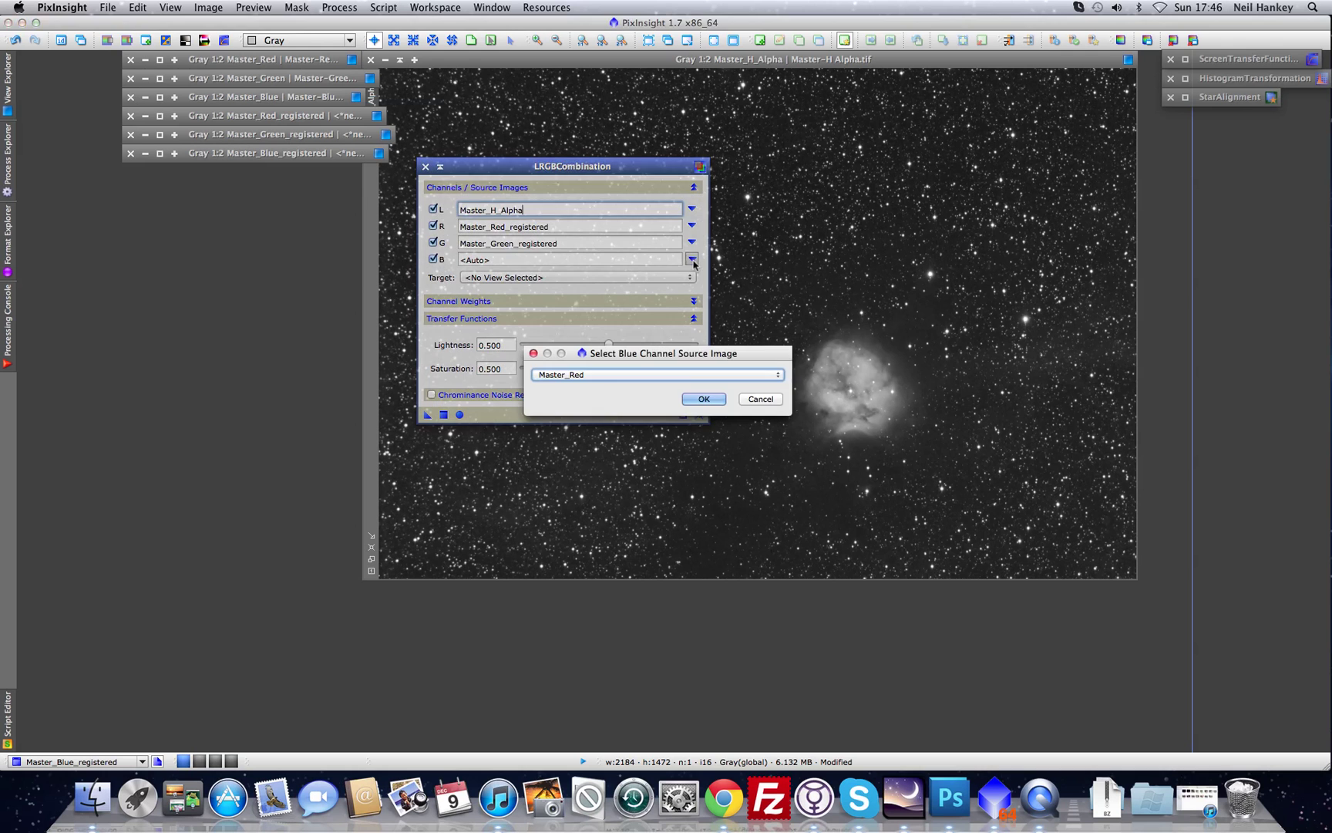
left_click(678, 374)
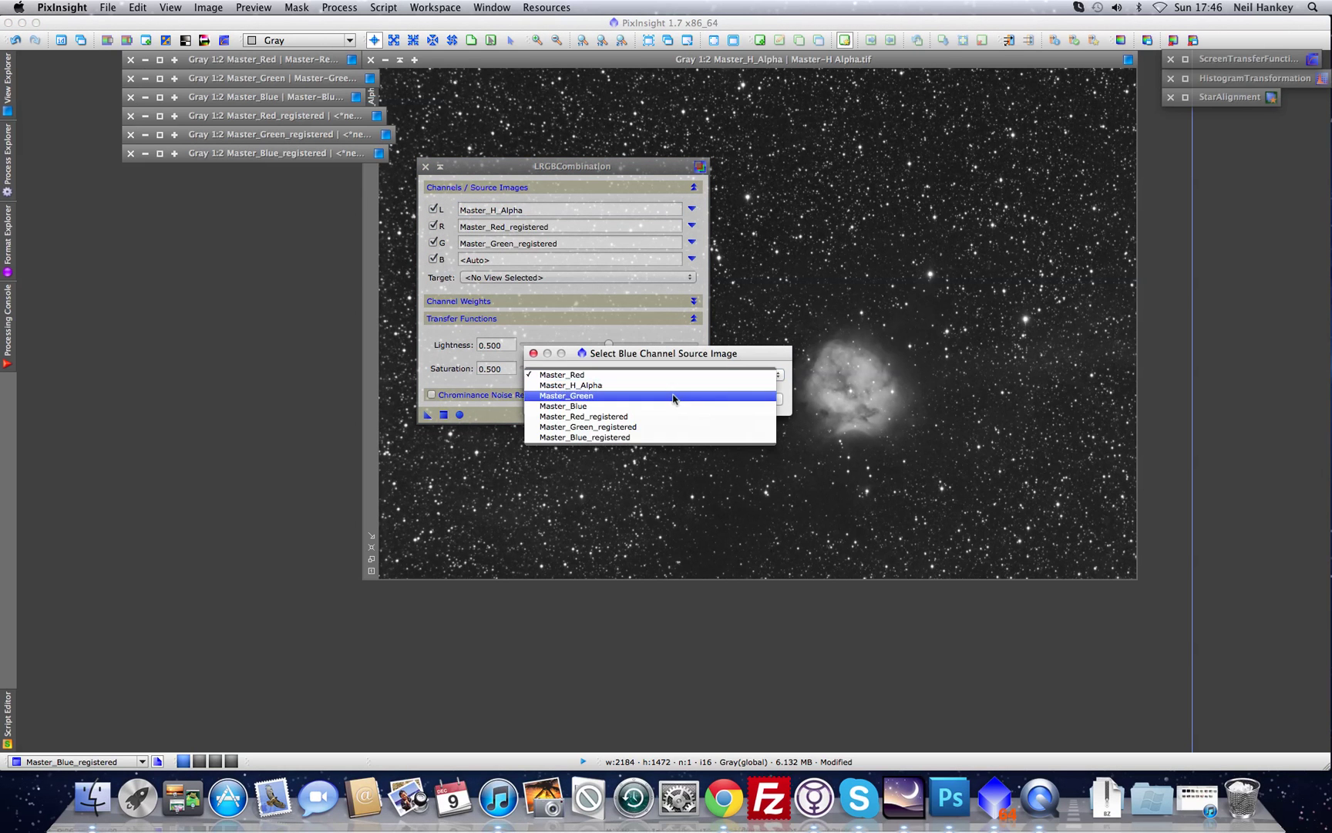
left_click(638, 437)
left_click(700, 401)
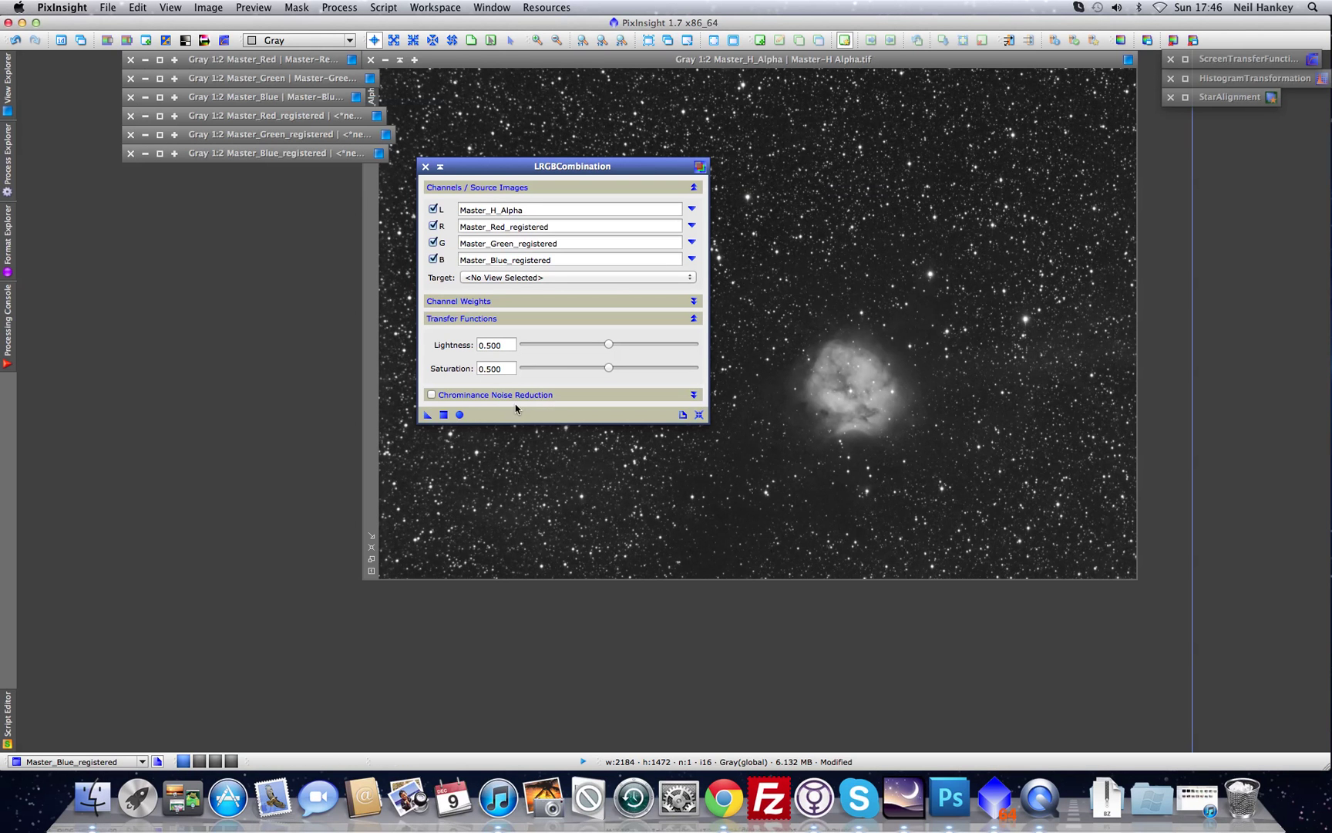
Enable chrominance noise reduction, set the saturation transfer function to 0.350 and run the LRGB combination globally
left_click(432, 395)
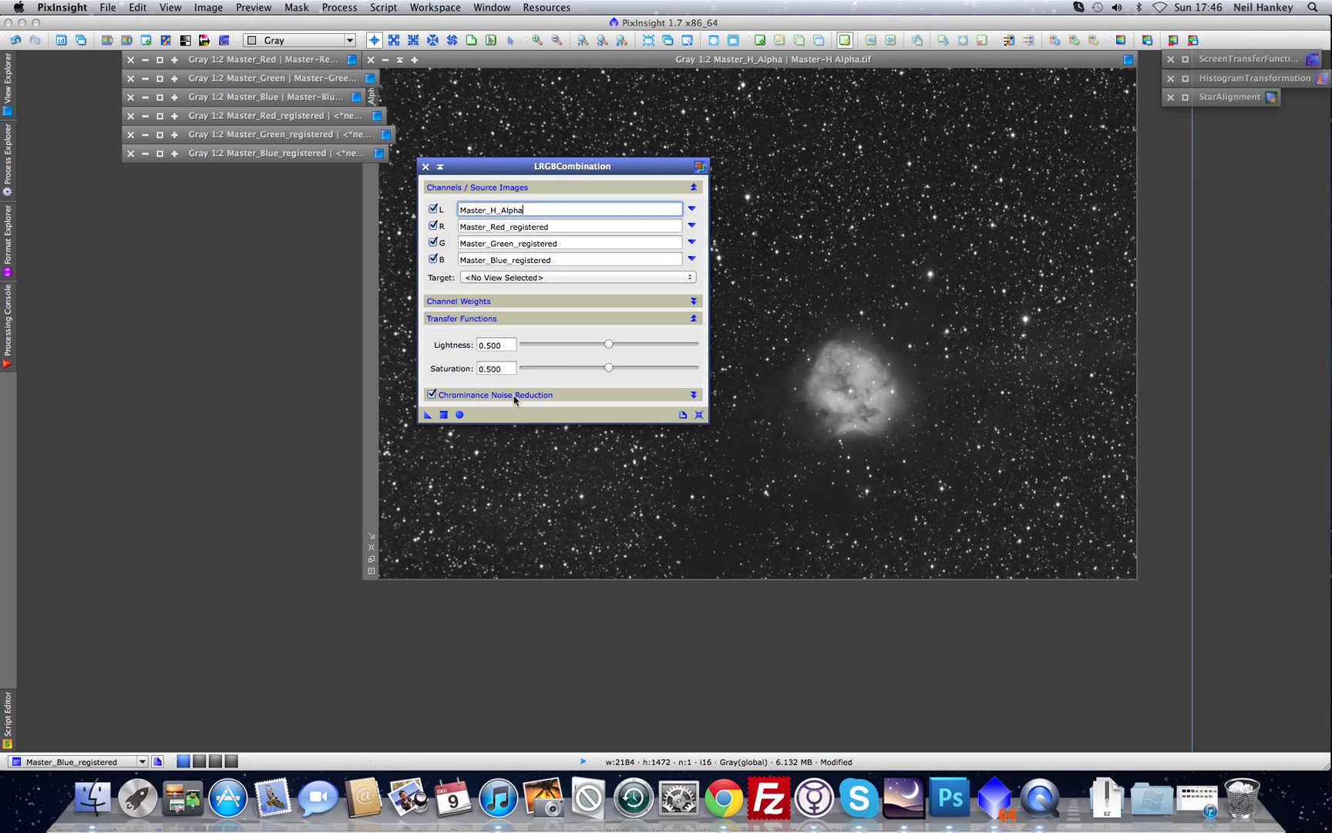
left_click_drag(608, 368, 584, 371)
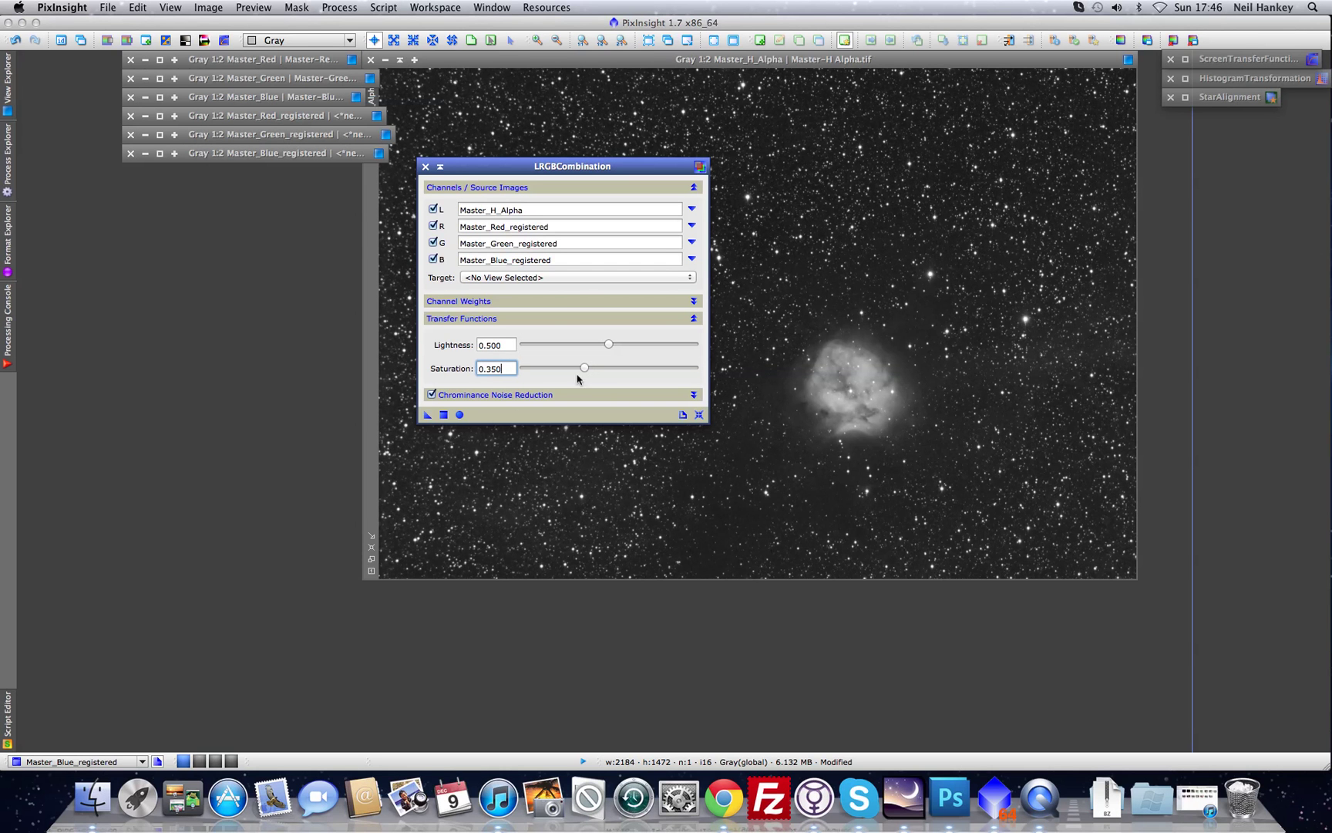
left_click(461, 416)
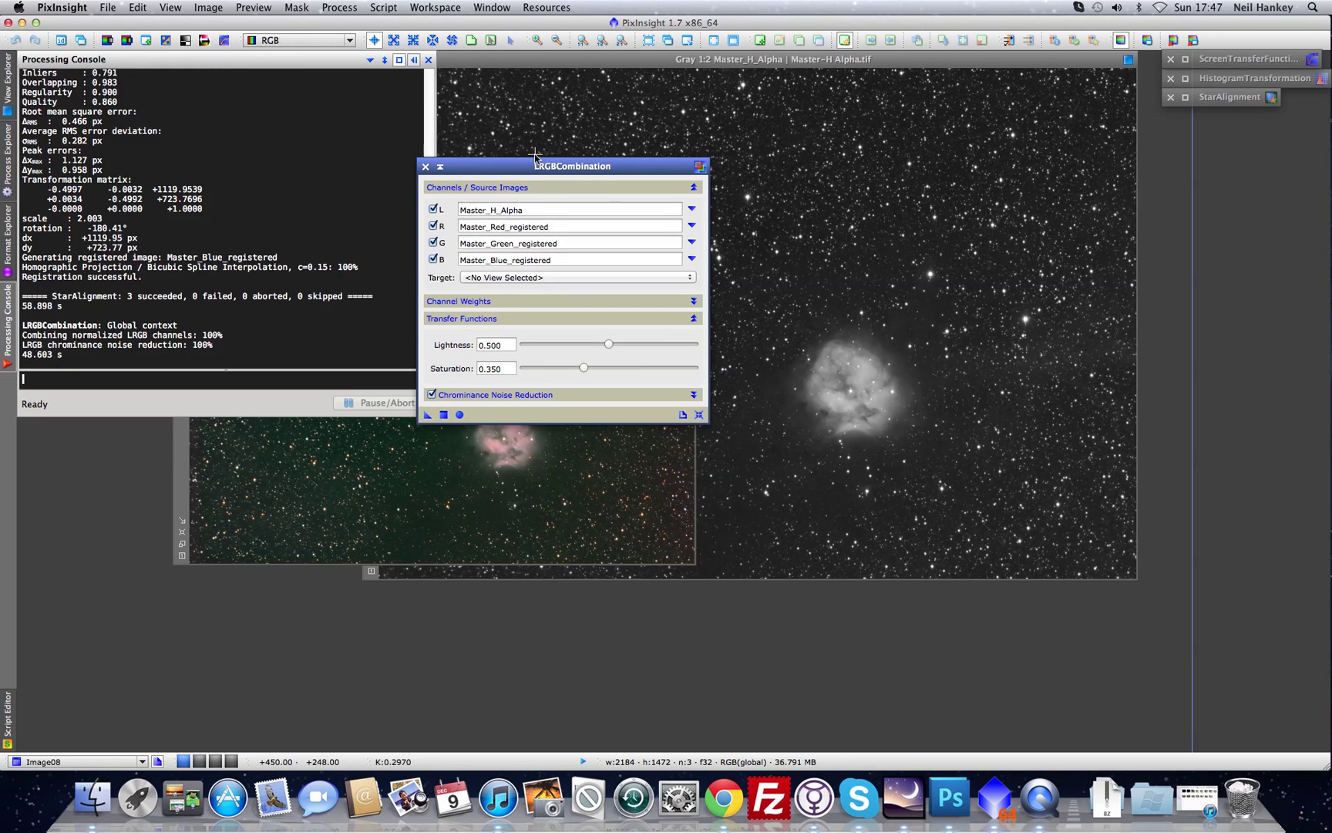
Stow the collapsed LRGBCombination window beneath StarAlignment and move the new colour image over the H Alpha image
left_click(439, 168)
mouse_move(478, 168)
left_mouse_down()
mouse_move(1272, 169)
mouse_move(1253, 120)
mouse_move(1220, 121)
left_mouse_up()
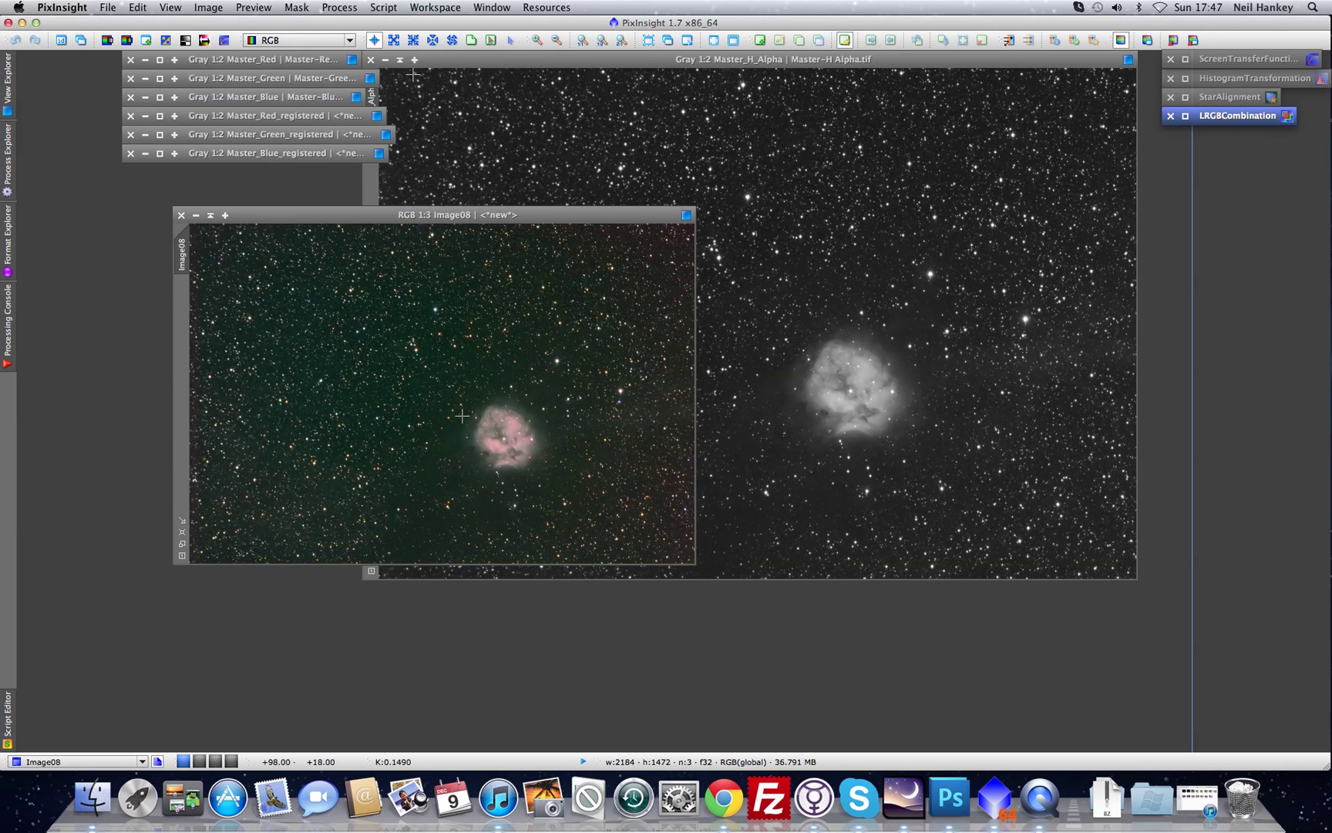
left_click(296, 218)
left_click_drag(296, 219, 508, 81)
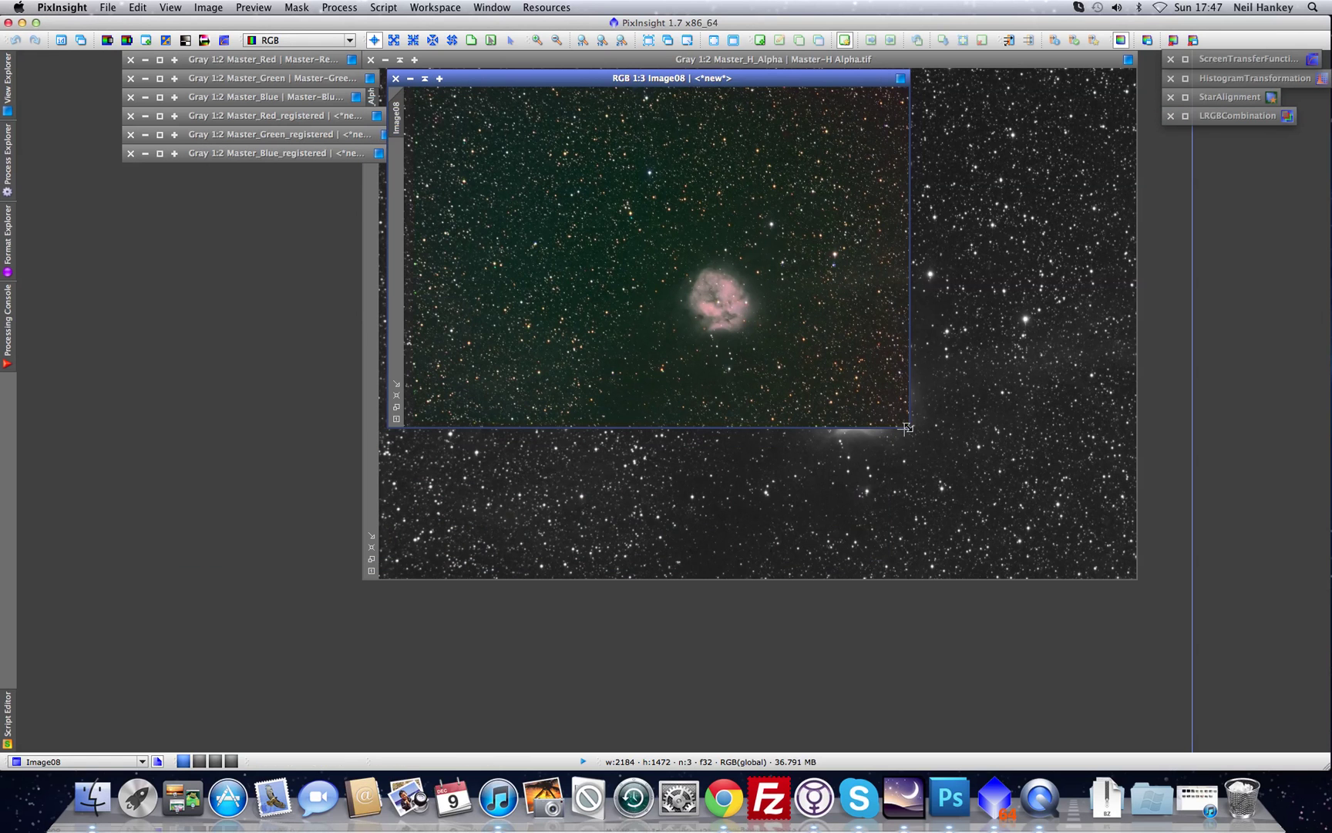
Show the colour image at 1:2 and resize its window to cover the H Alpha image
left_click_drag(905, 425, 1138, 580)
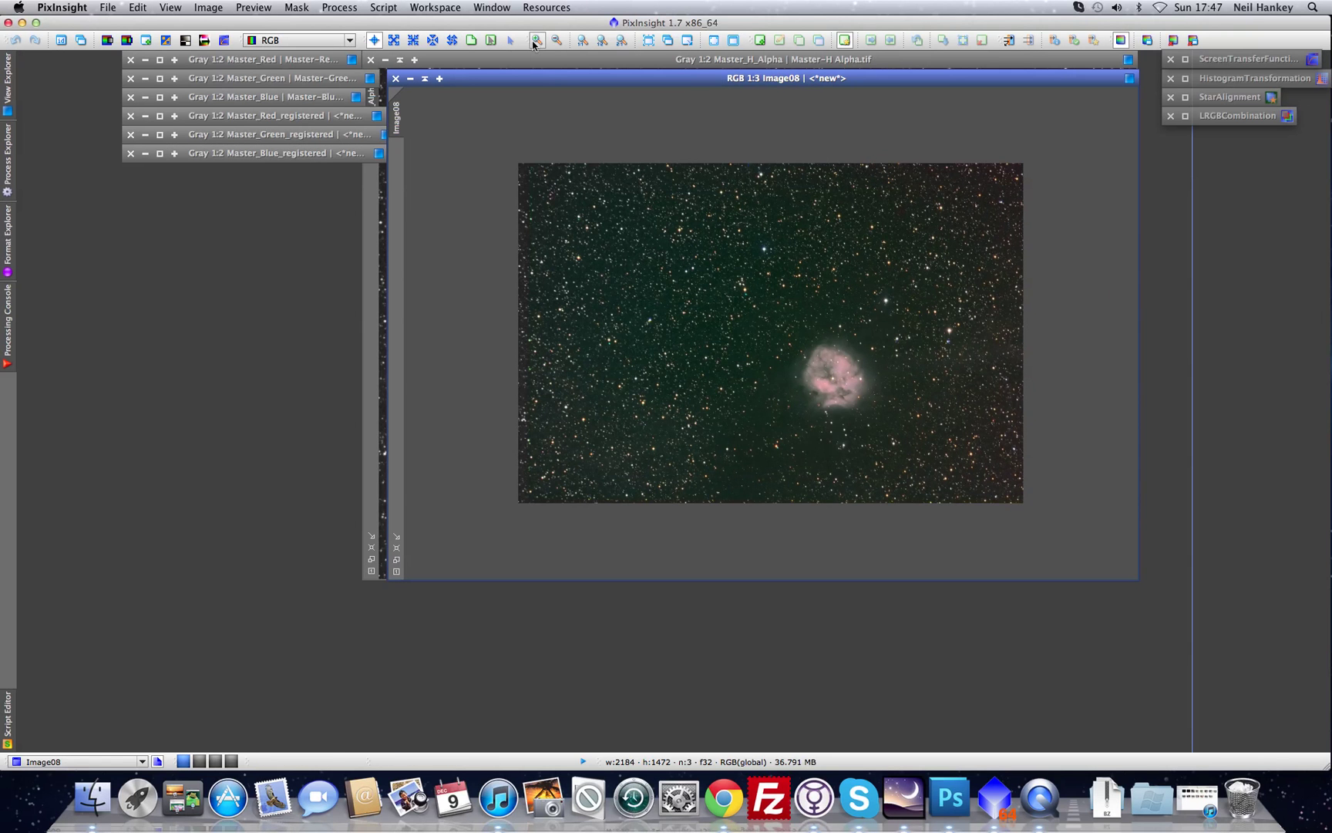
left_click(535, 41)
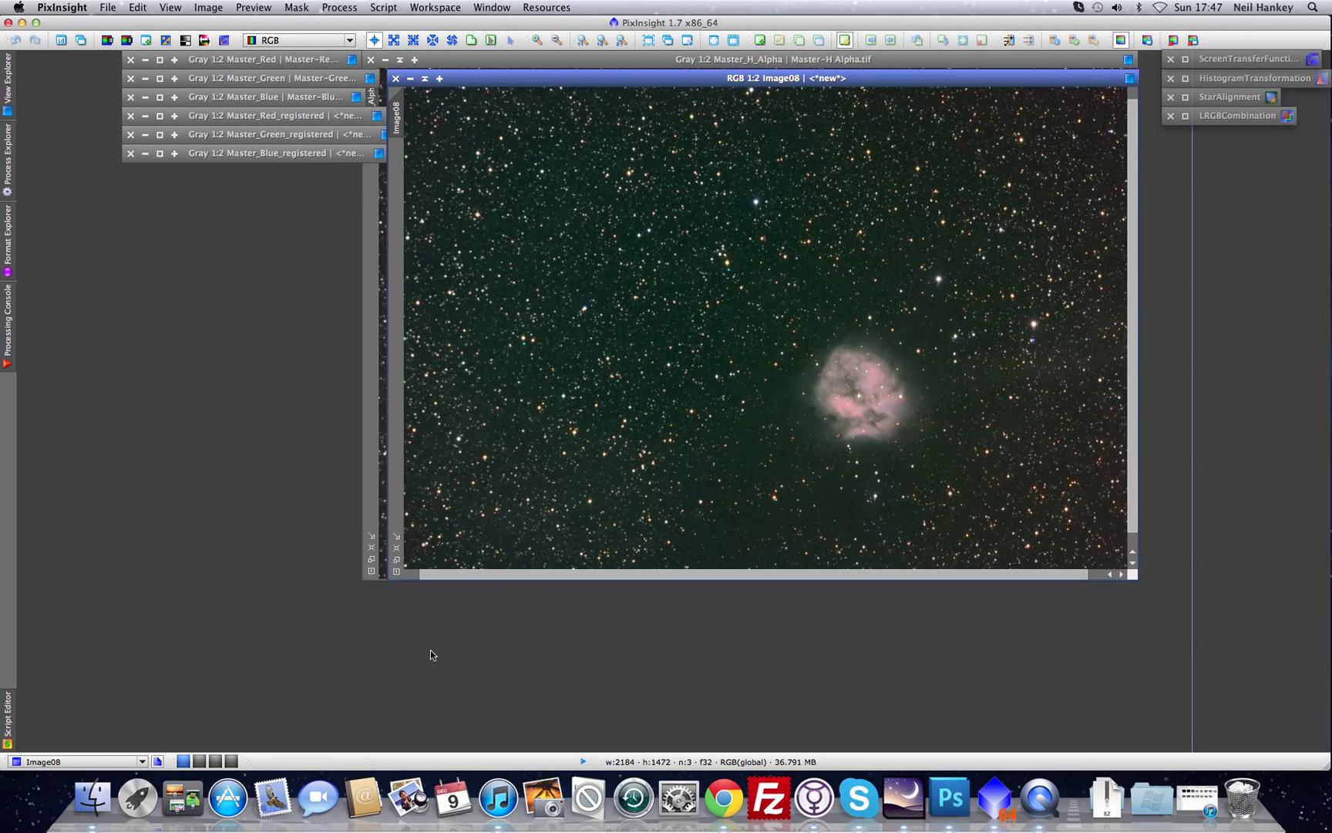
left_click_drag(518, 80, 490, 61)
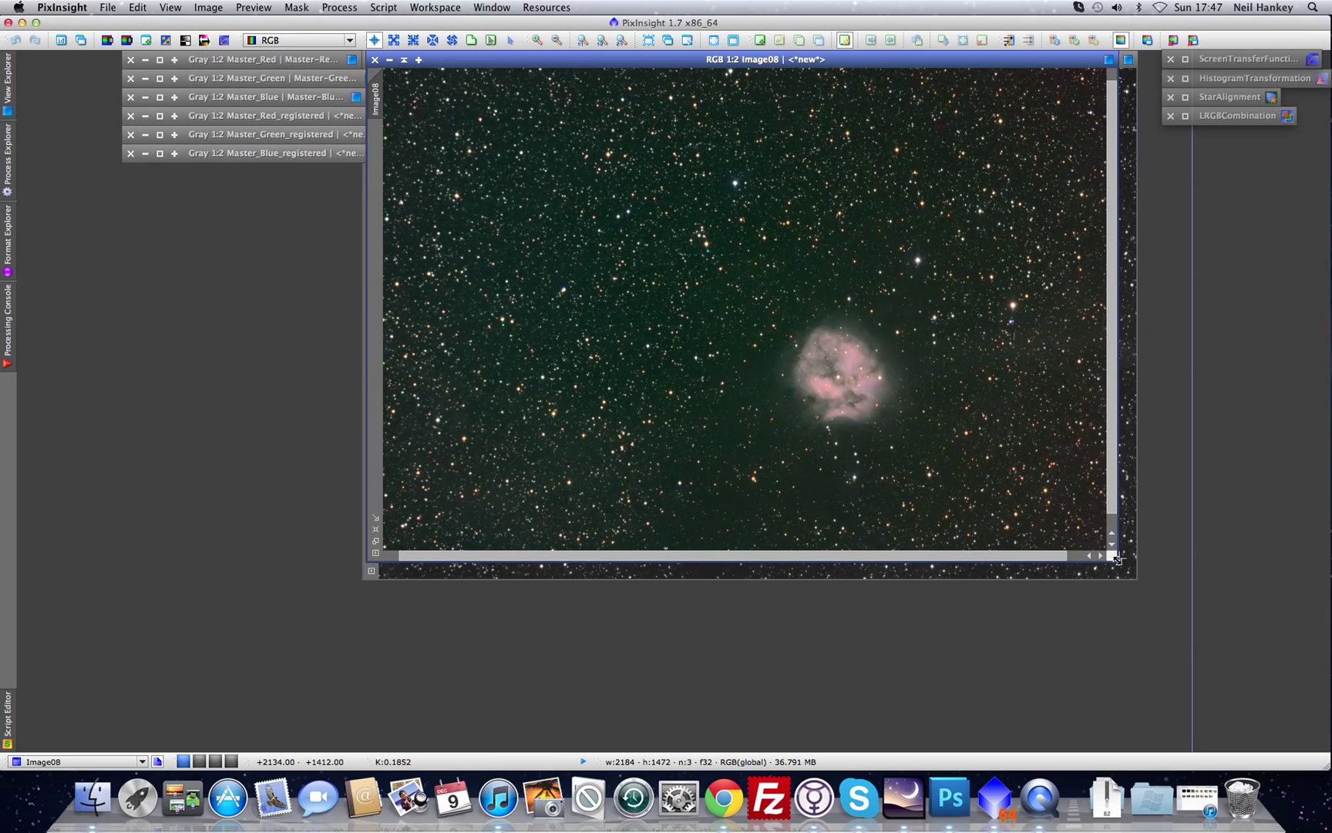
left_click_drag(1117, 559, 1143, 588)
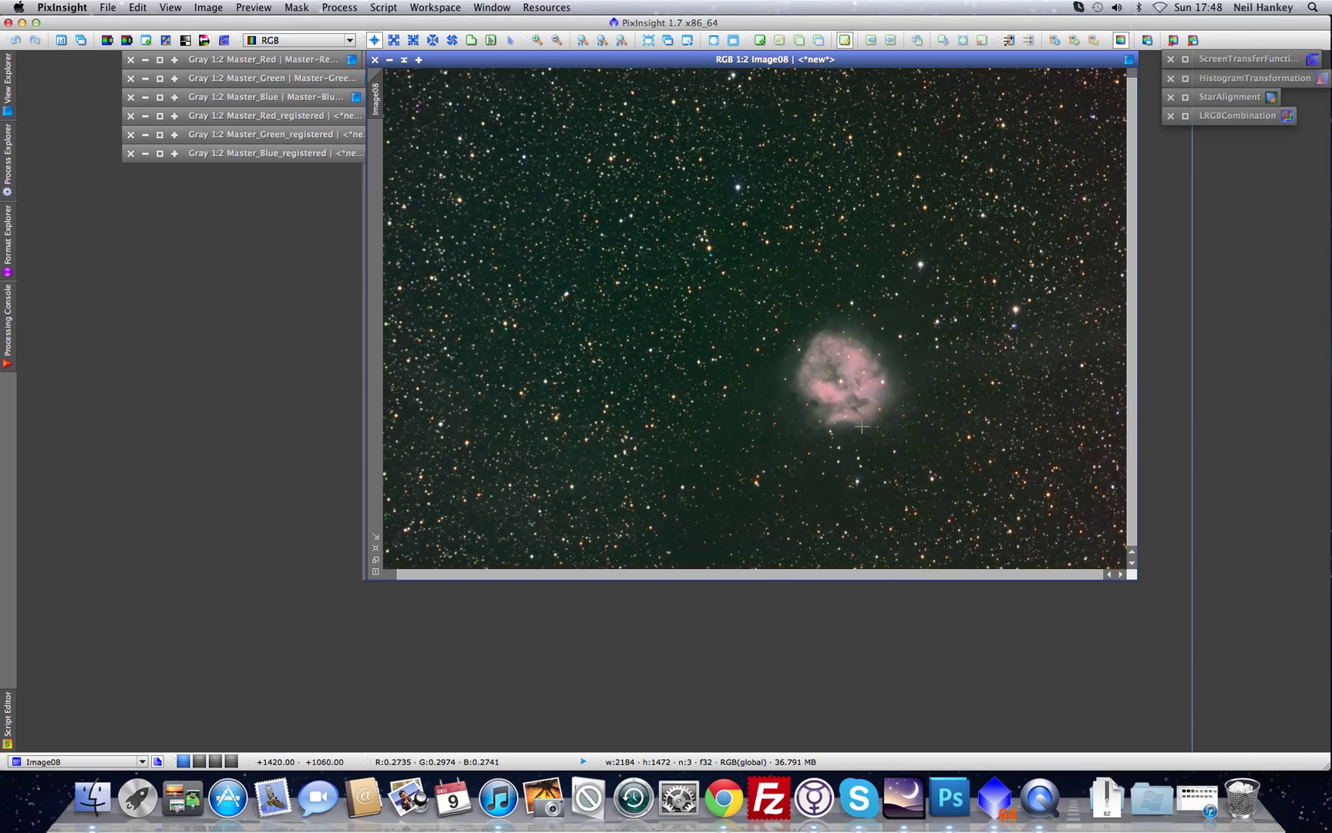
Stow the collapsed colour image below the registered windows and expand Master_Red_registered beside the H Alpha image
left_click(403, 60)
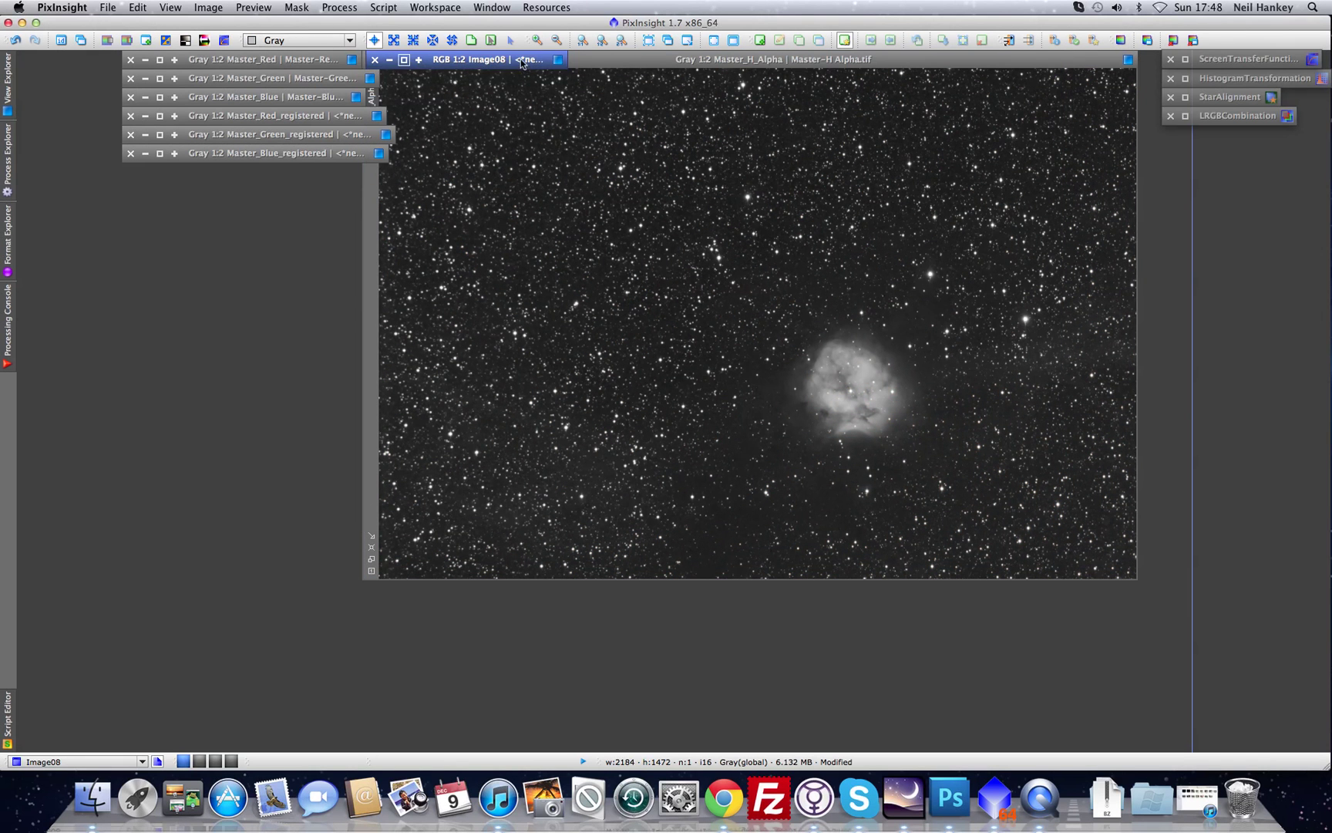
mouse_move(514, 59)
left_mouse_down()
mouse_move(324, 312)
mouse_move(229, 262)
mouse_move(328, 229)
mouse_move(324, 193)
mouse_move(338, 196)
left_mouse_up()
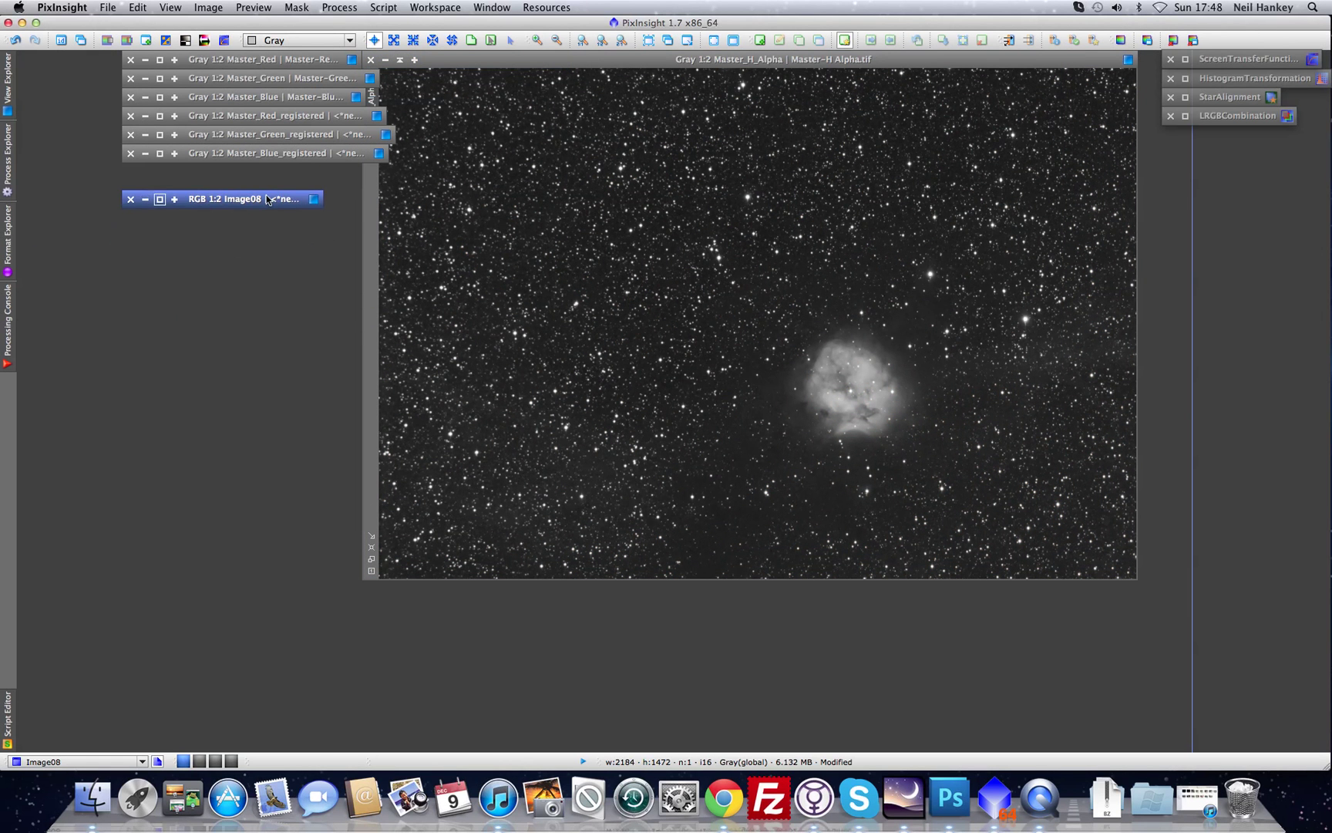
left_click(261, 121)
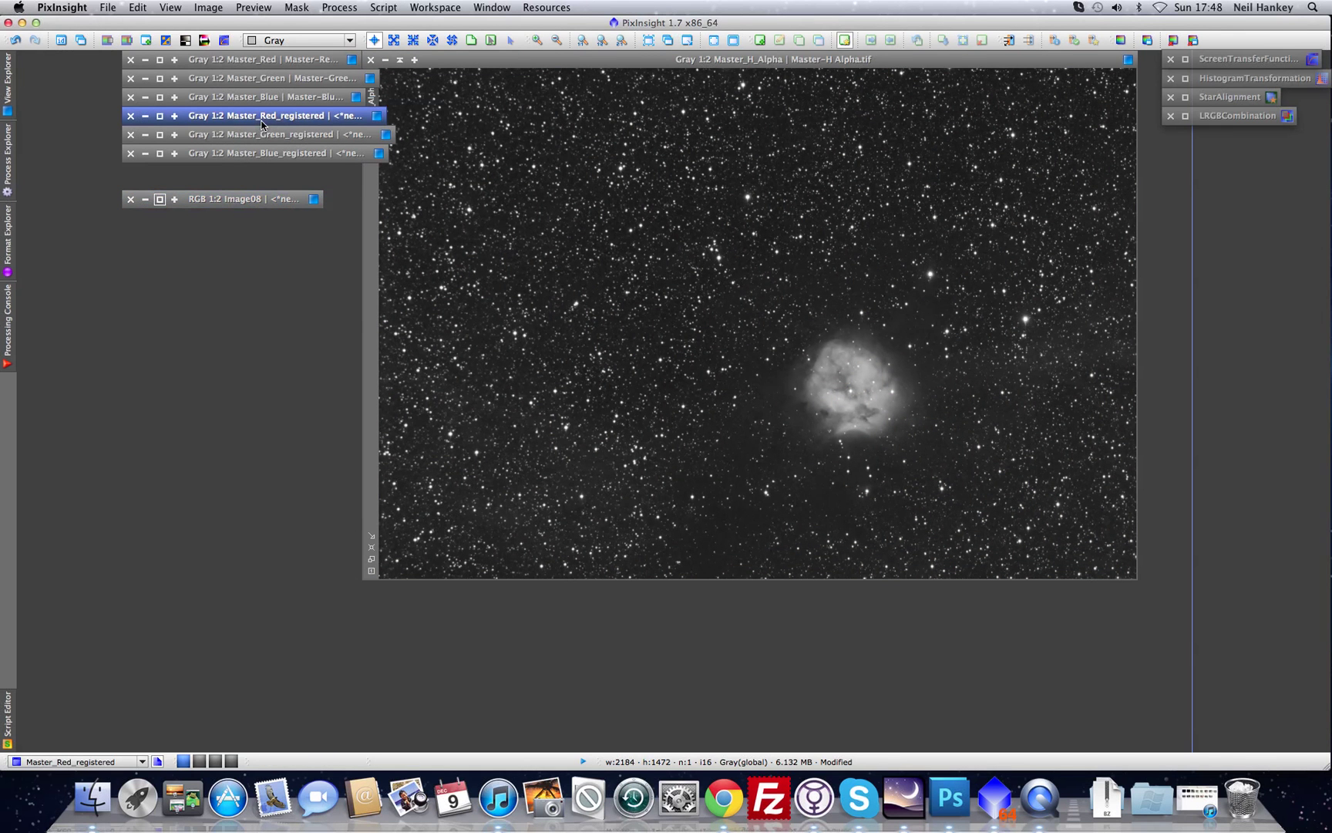
left_click(160, 117)
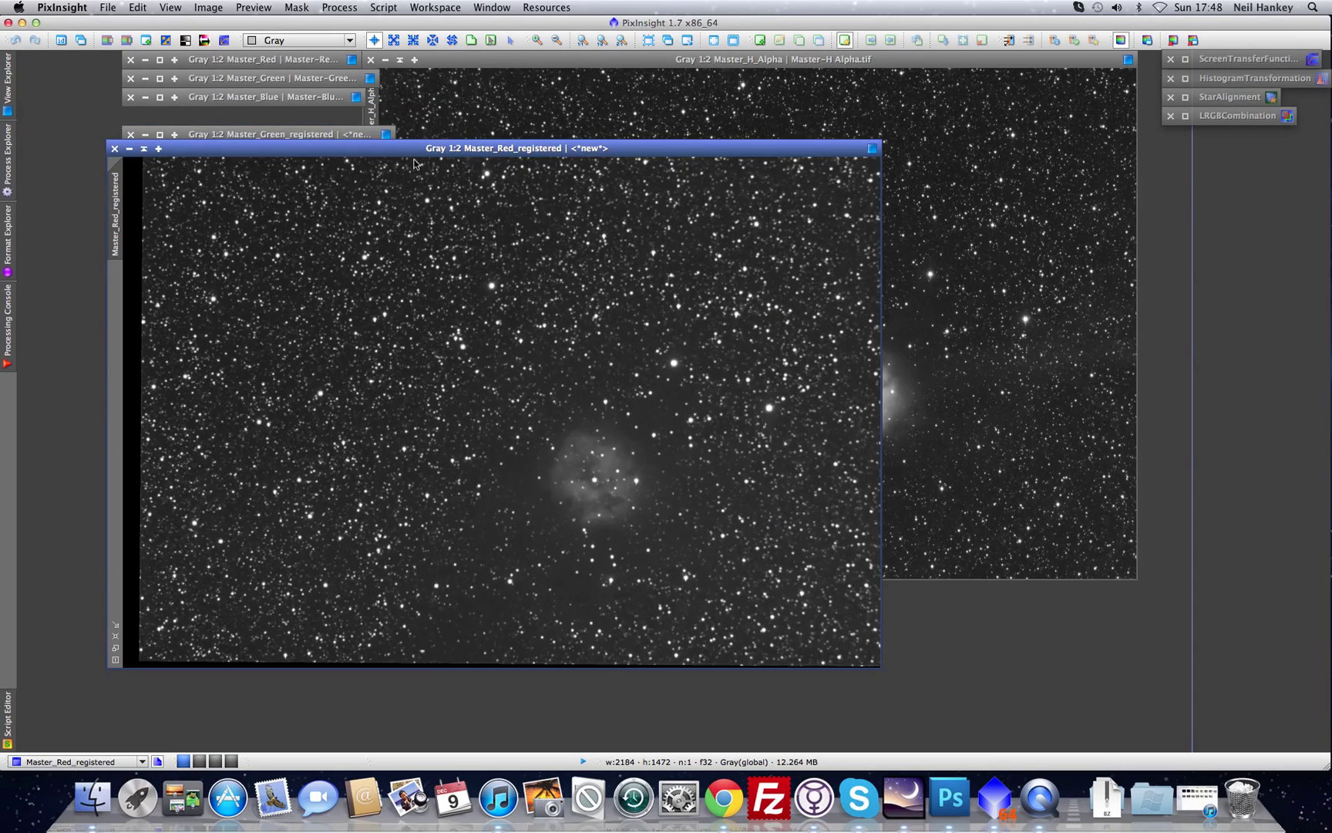
left_click_drag(399, 148, 257, 64)
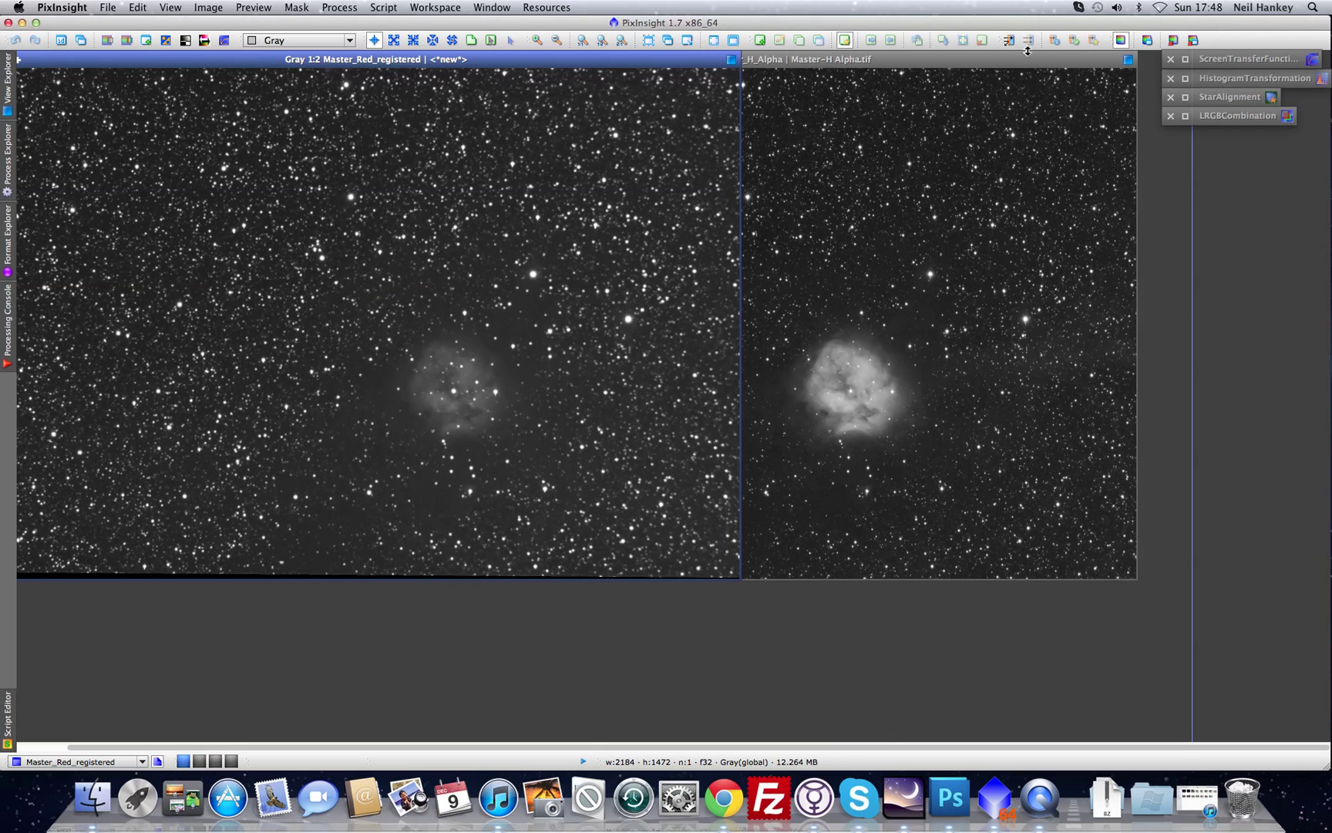
left_click_drag(1011, 58, 1026, 61)
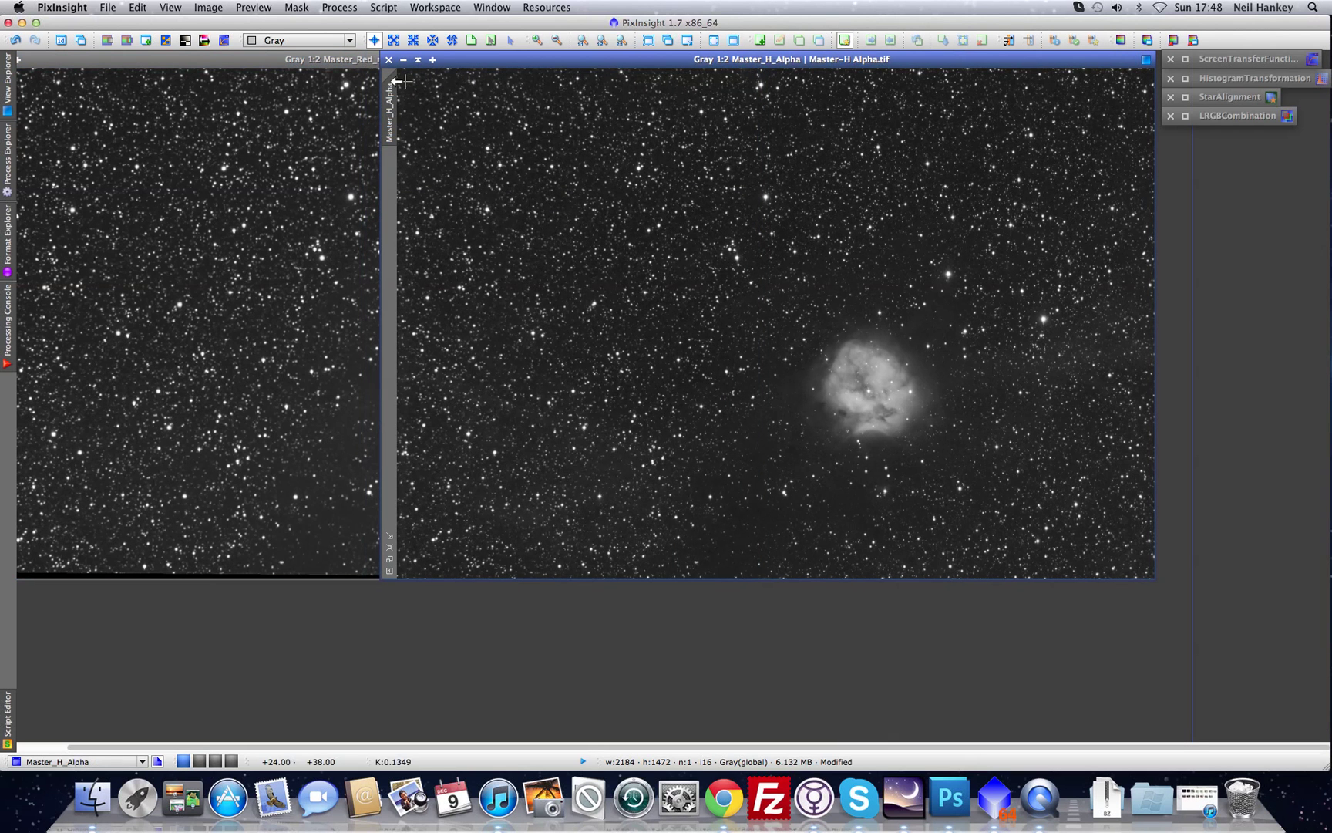
left_click(354, 141)
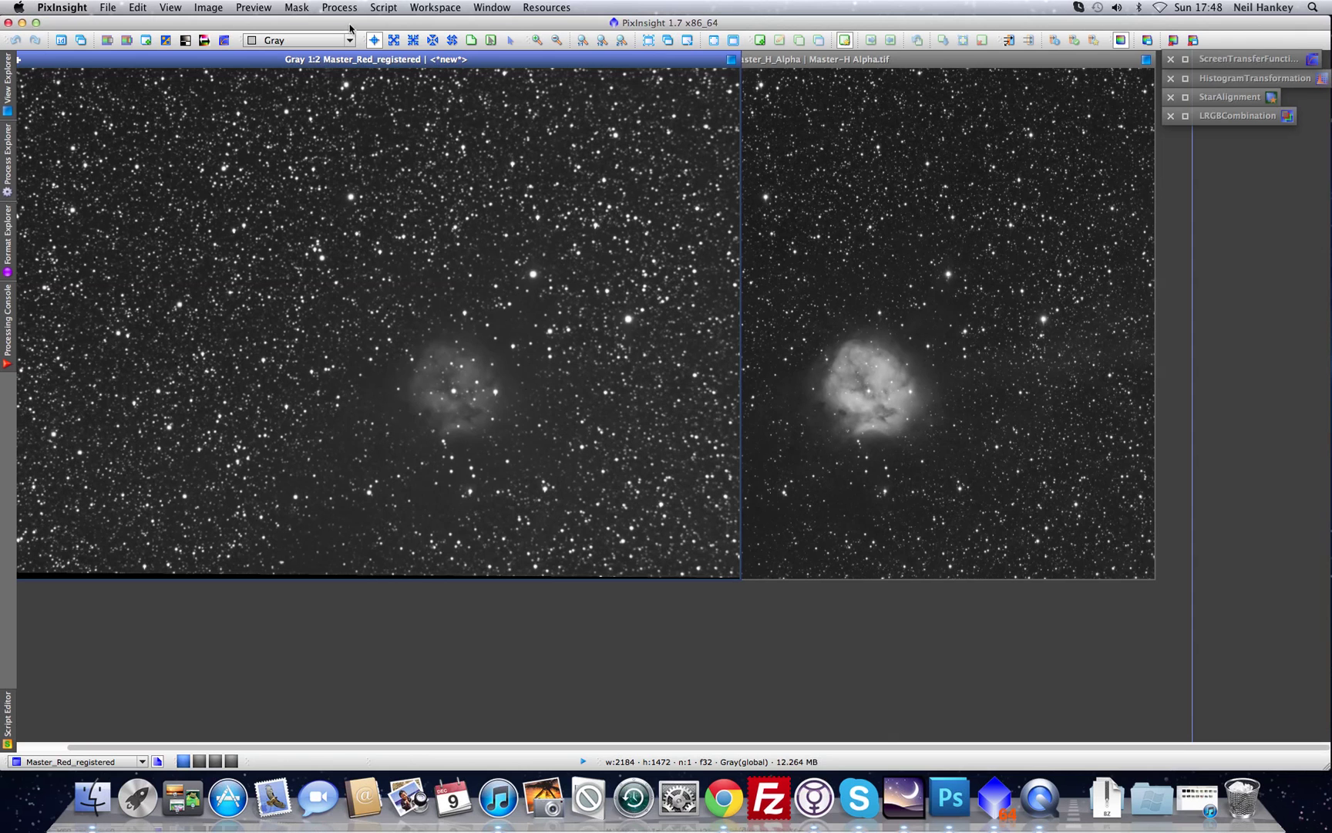
Open the PixelMath process and move its window over the boundary between the red and H Alpha images
left_click(327, 9)
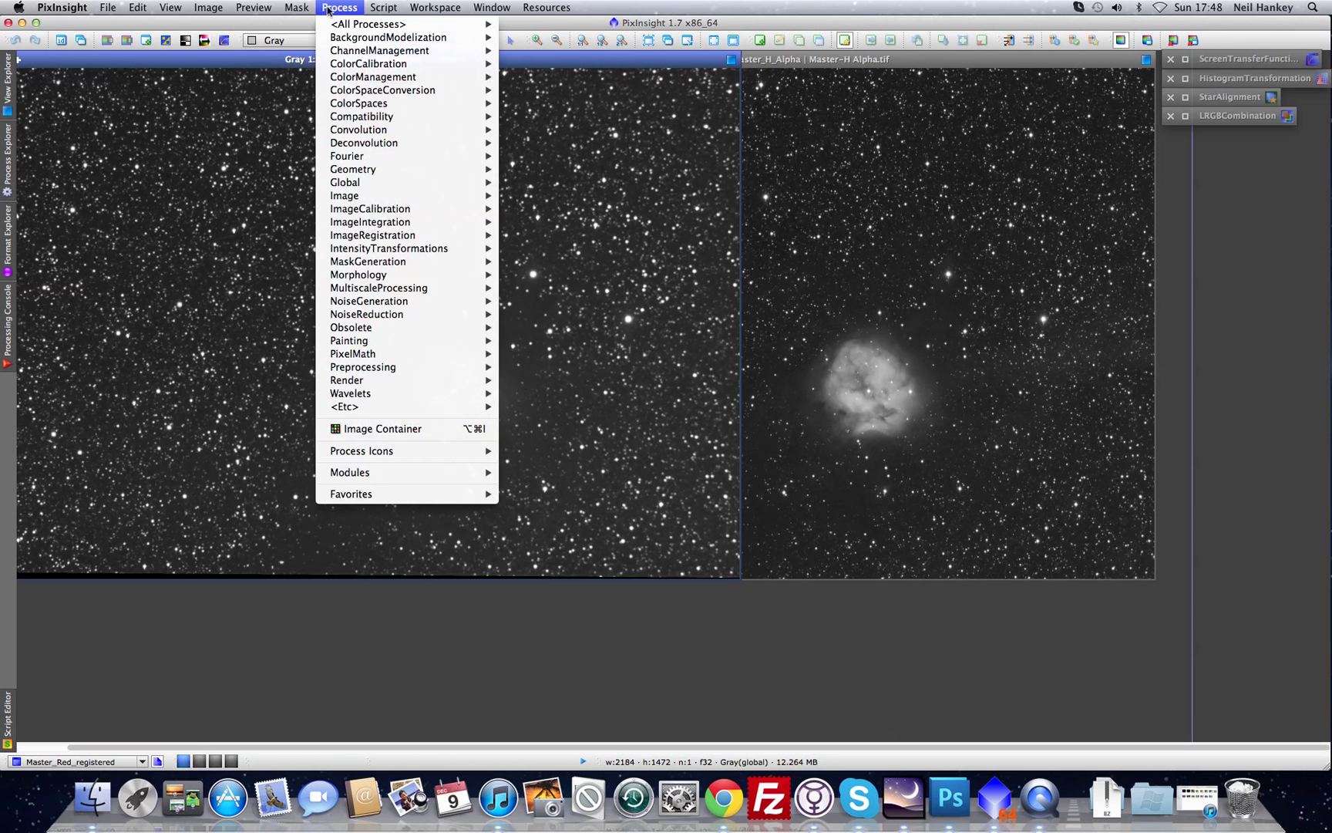
mouse_move(381, 354)
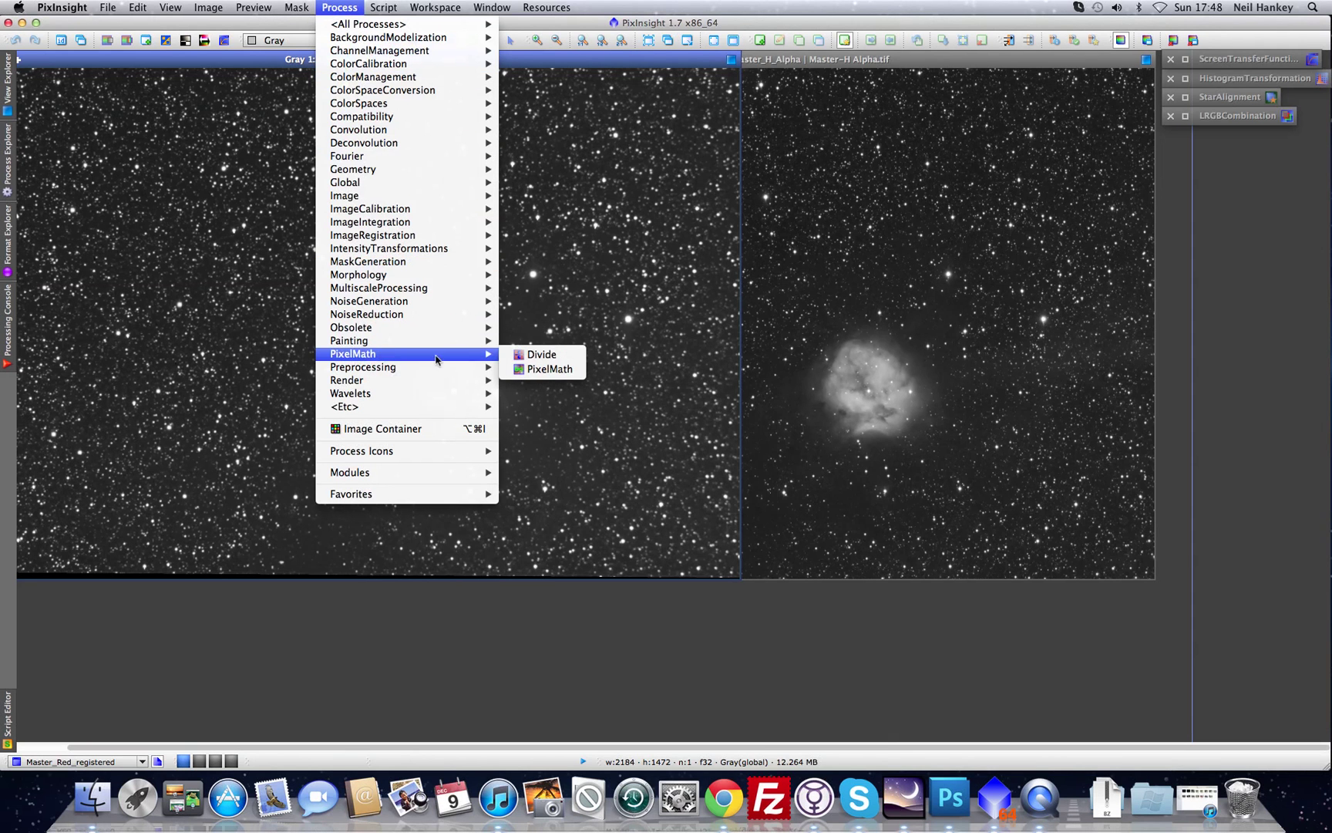
left_click(536, 371)
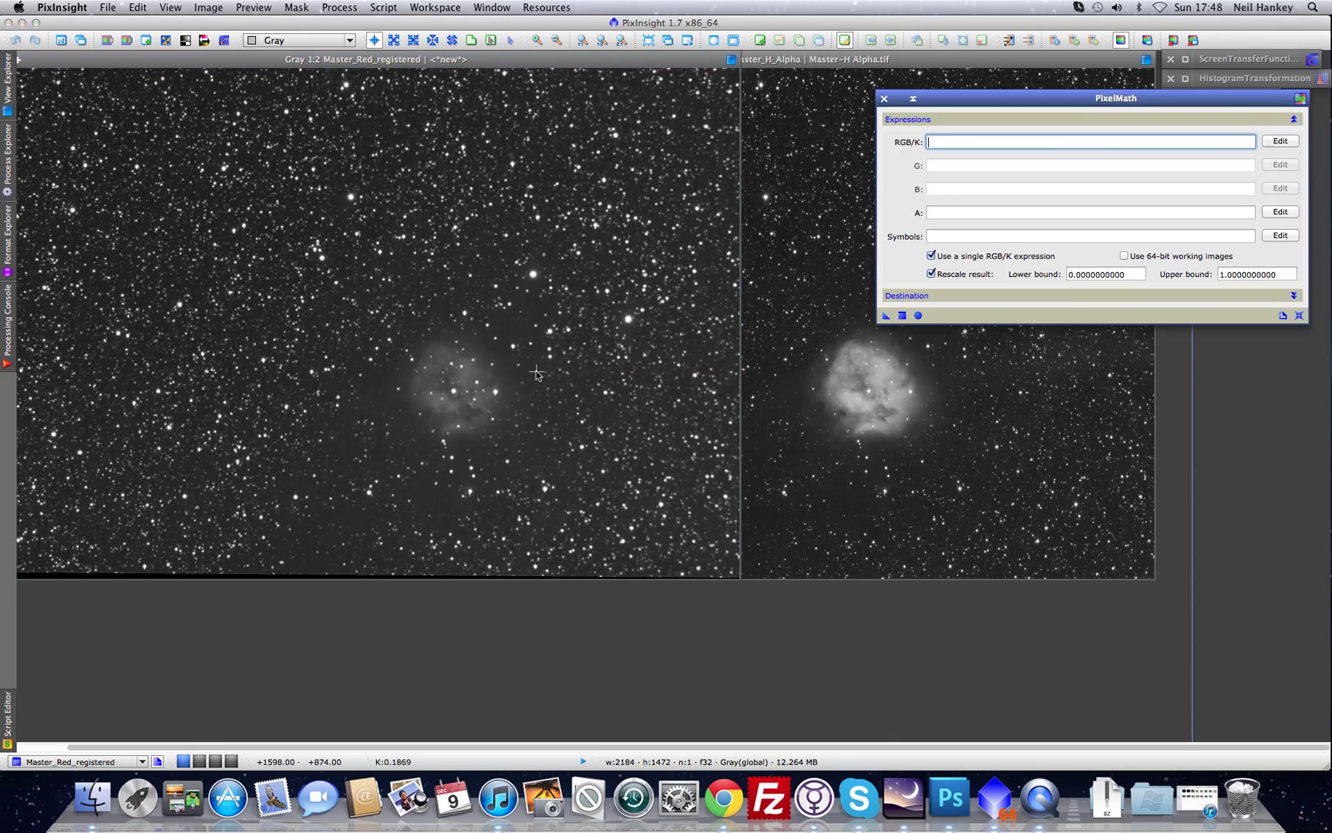
left_click_drag(973, 103, 598, 82)
Insert the Max function into PixelMath's single RGB/K expression
left_click(904, 121)
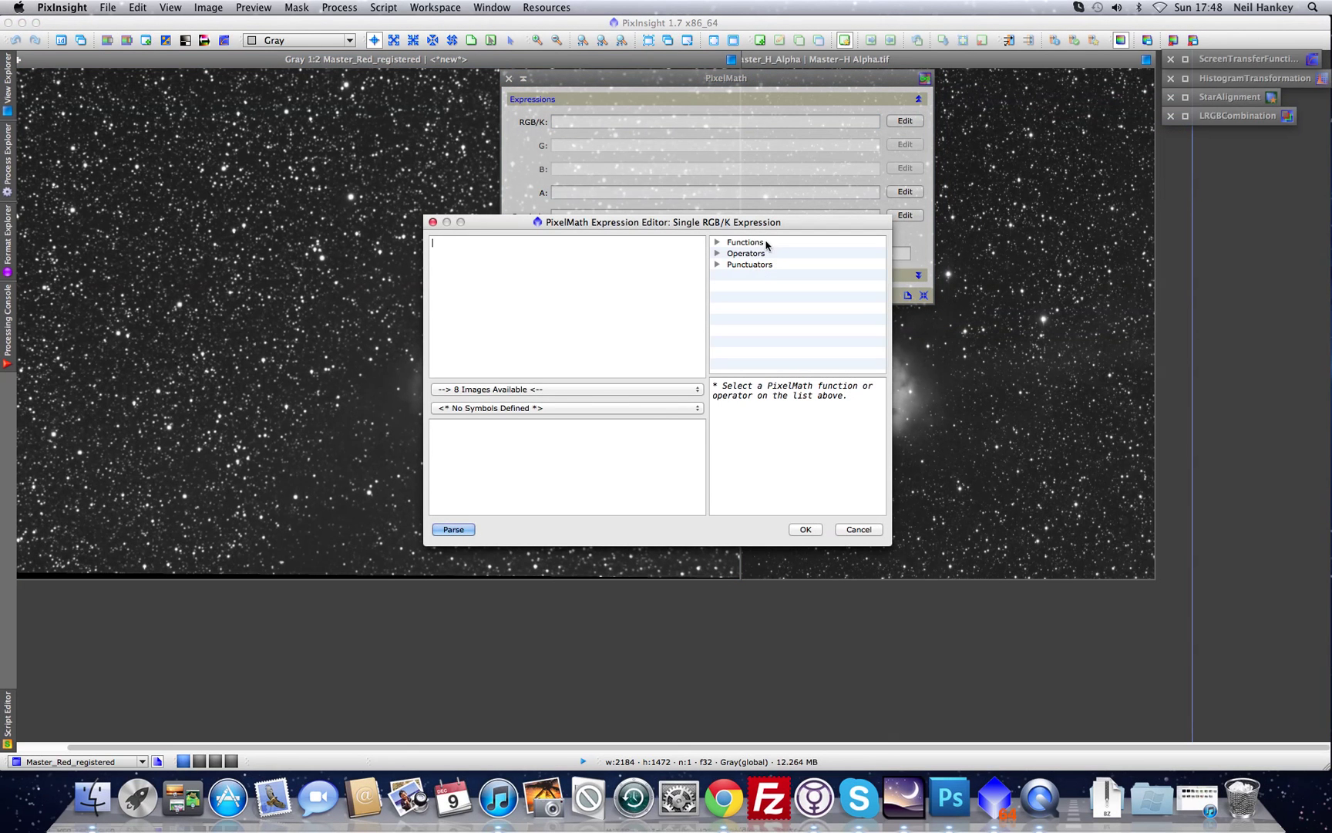
left_click(726, 244)
left_click(719, 243)
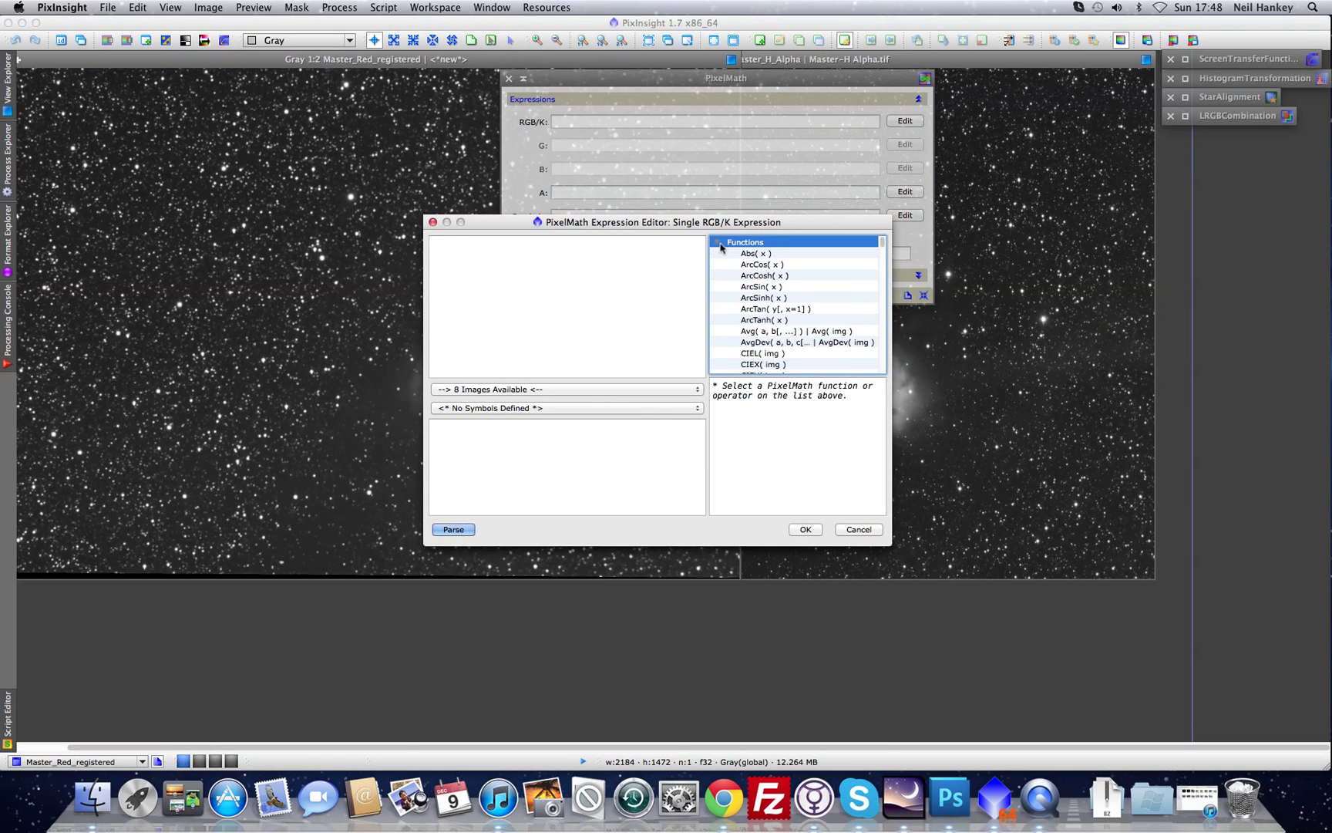
left_click_drag(885, 244, 884, 275)
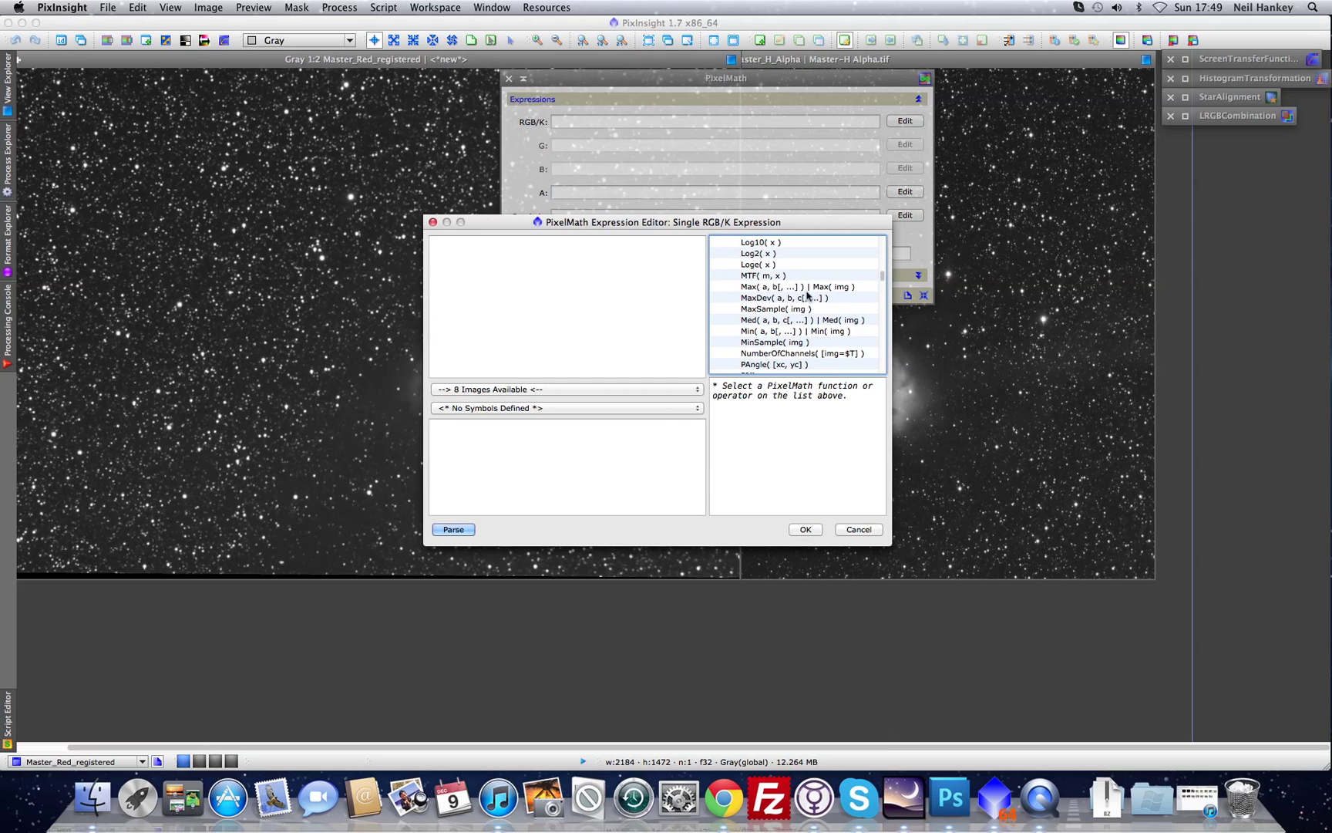
left_click(788, 286)
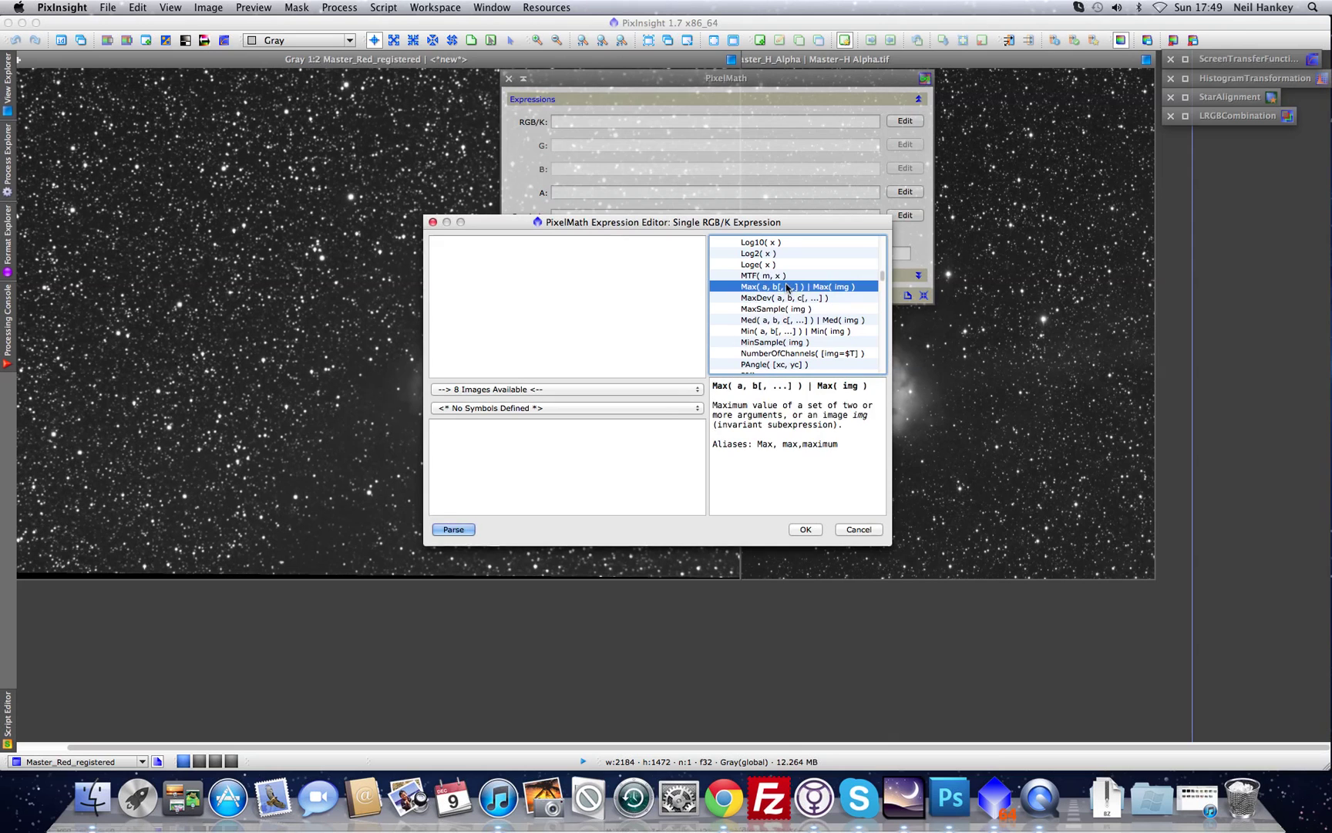
left_click(806, 527)
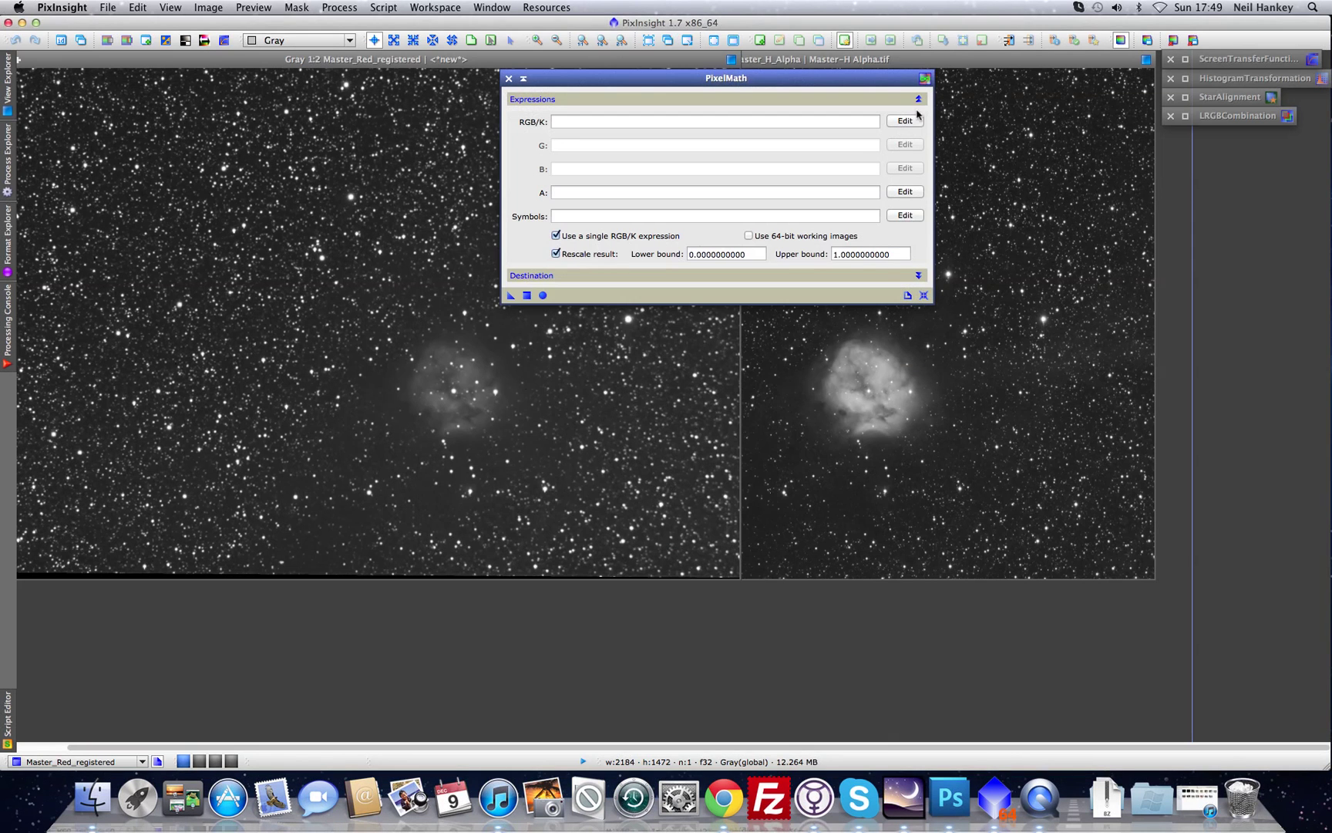
left_click(907, 121)
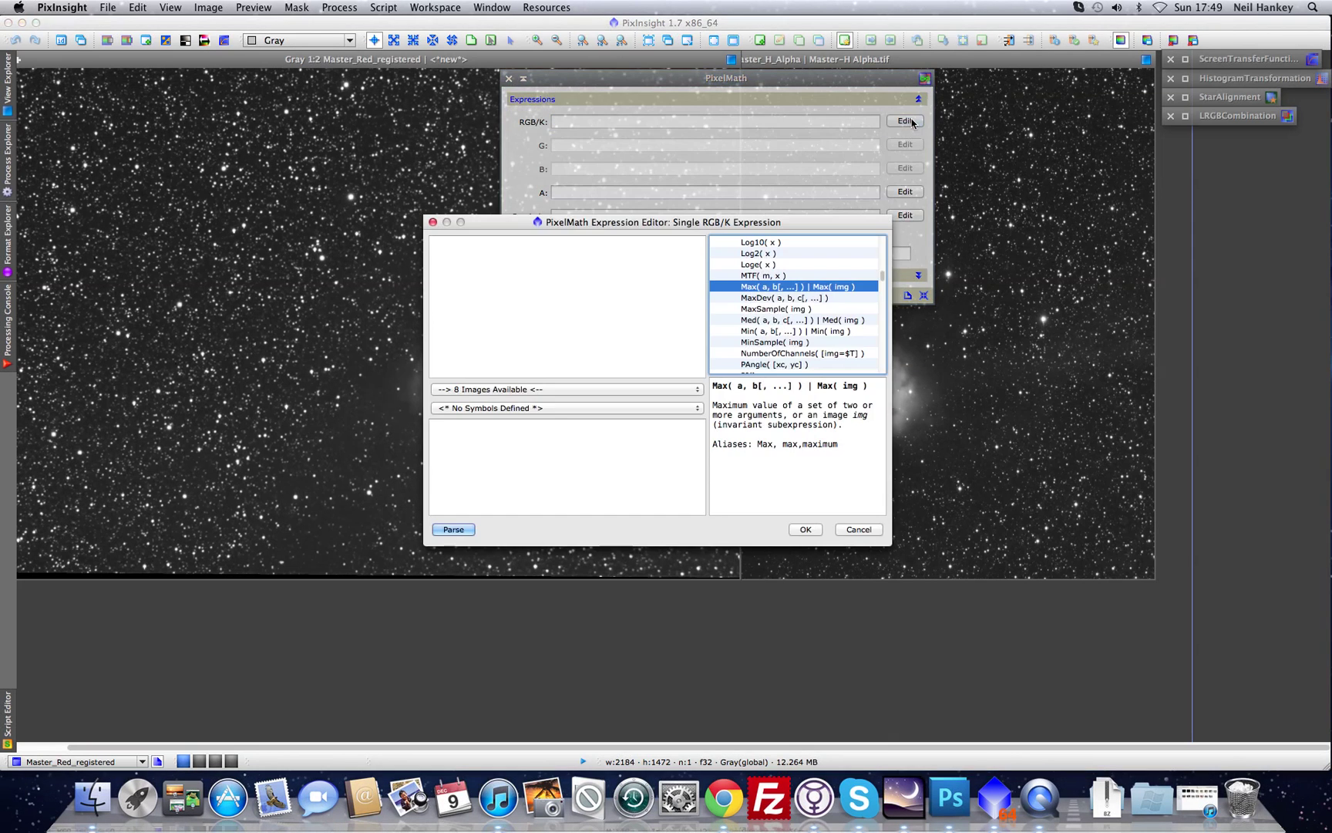
double_click(787, 287)
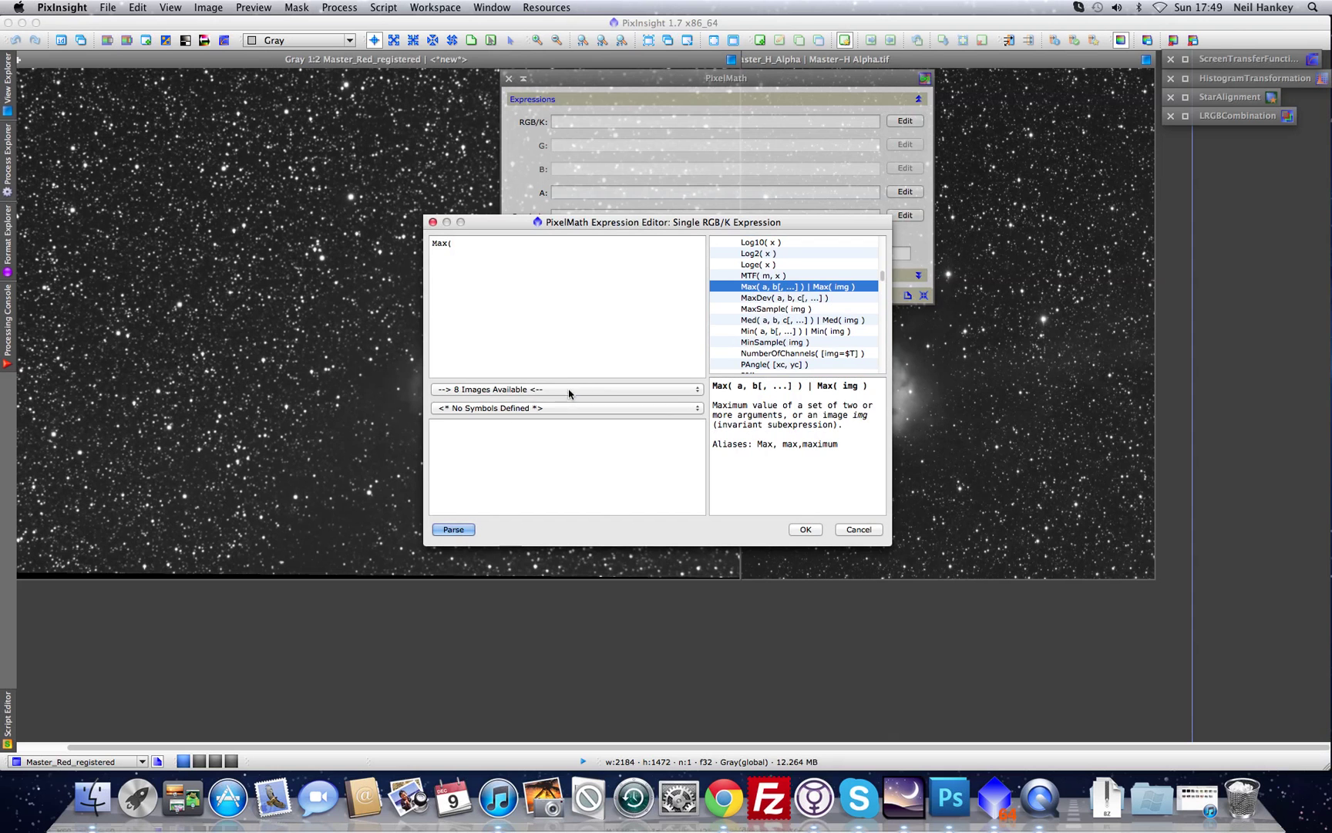
Complete the expression as Max(Master_H_Alpha,Master_Red_registered) and apply it to the Master_Red_registered image
left_click(568, 389)
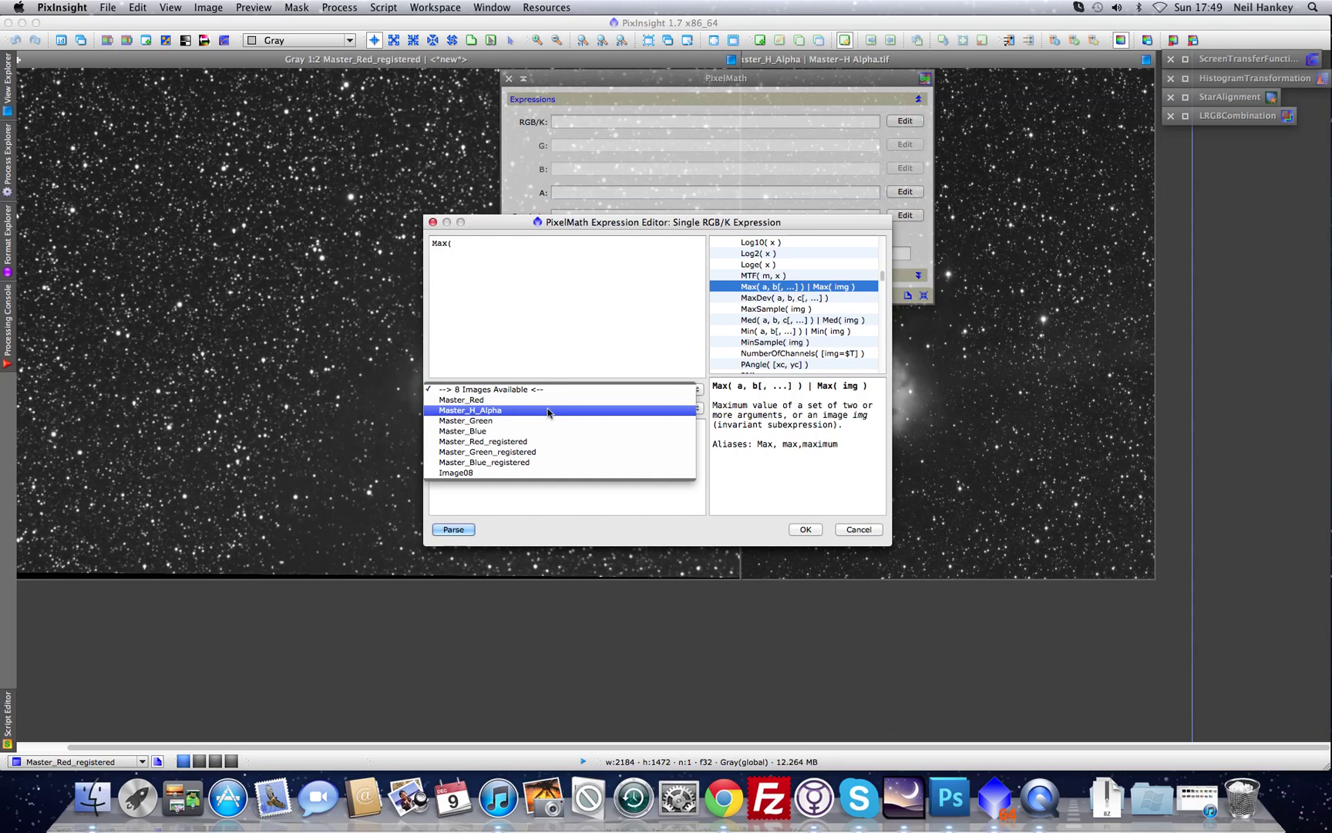
left_click(549, 411)
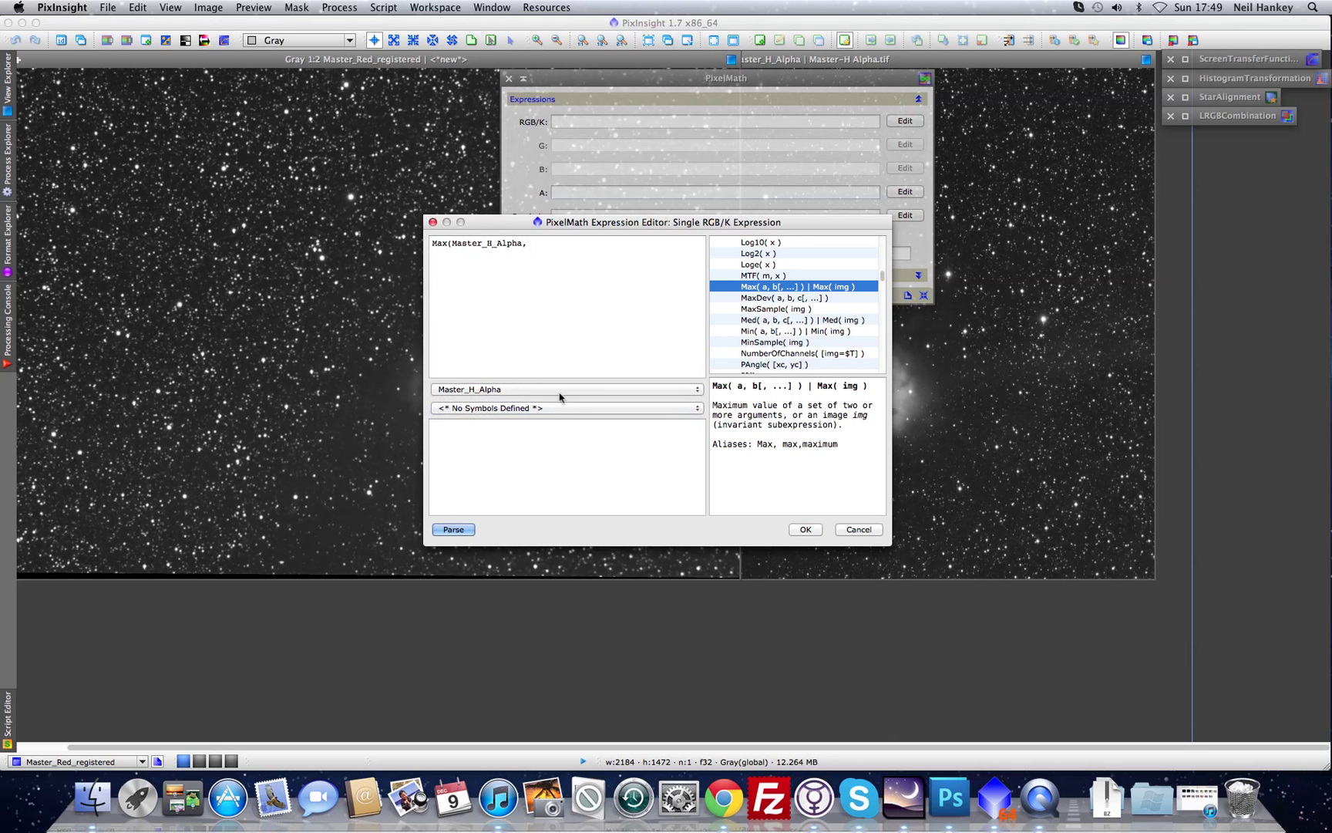
left_click(566, 389)
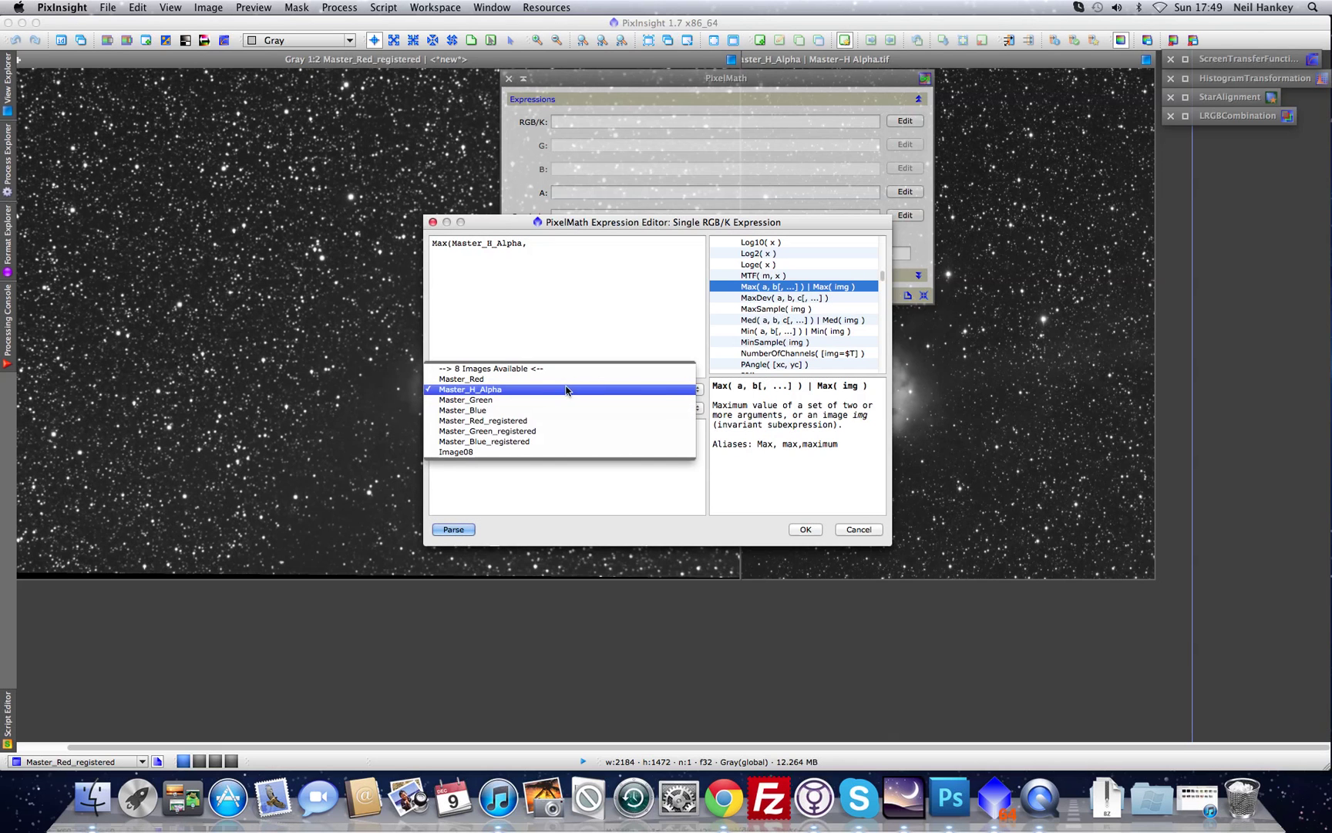
left_click(533, 421)
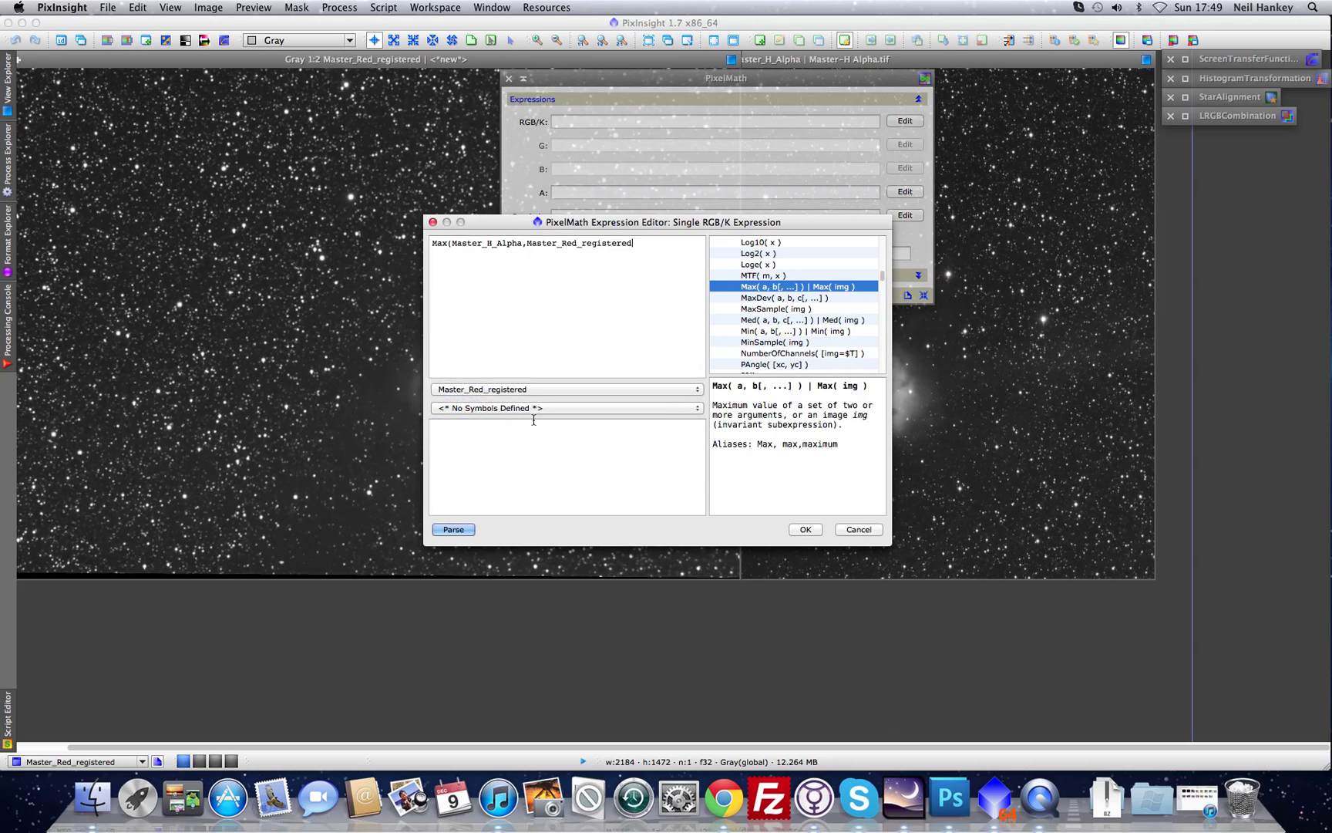
type(")")
left_click(816, 529)
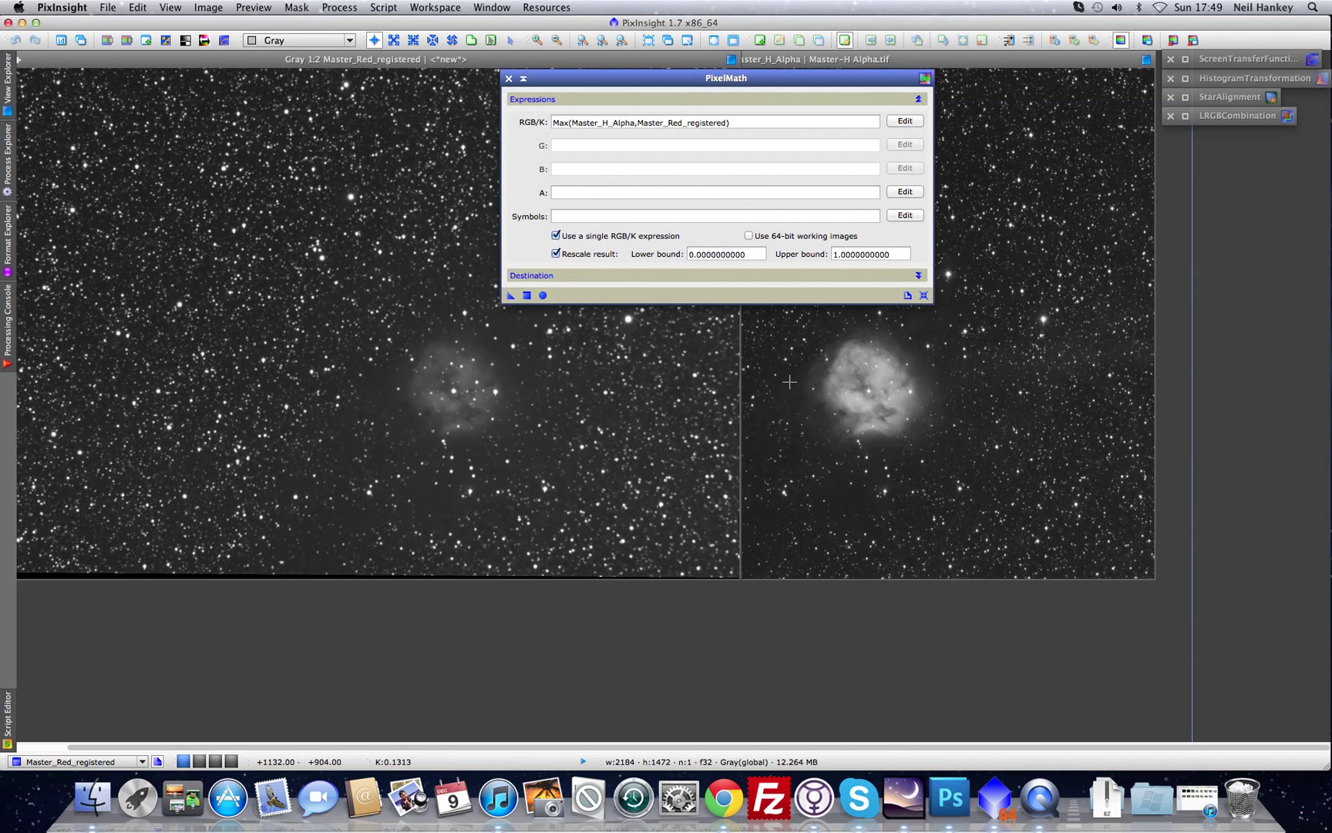
left_click_drag(511, 297, 537, 433)
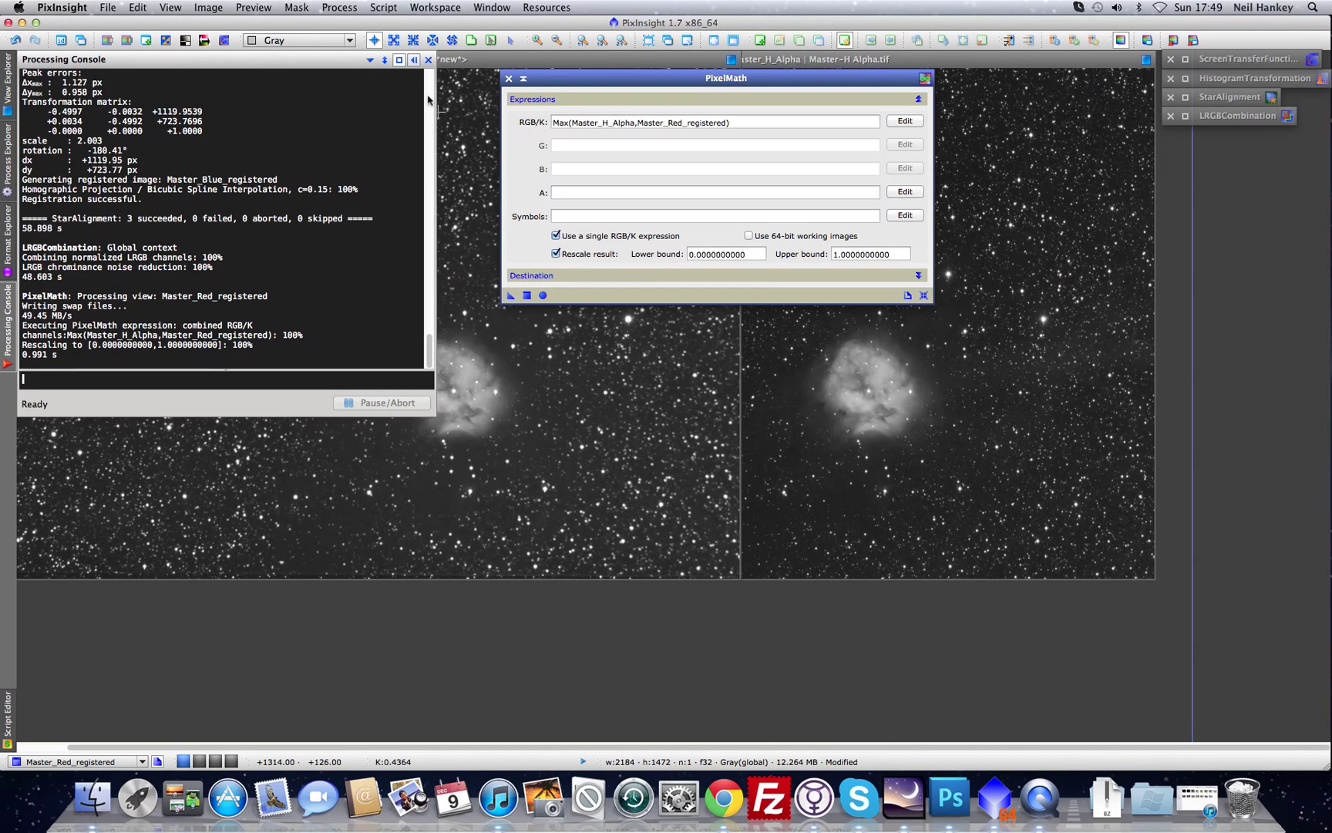
Hide the processing console, collapse the PixelMath window and stow it below the other collapsed process windows
left_click(414, 61)
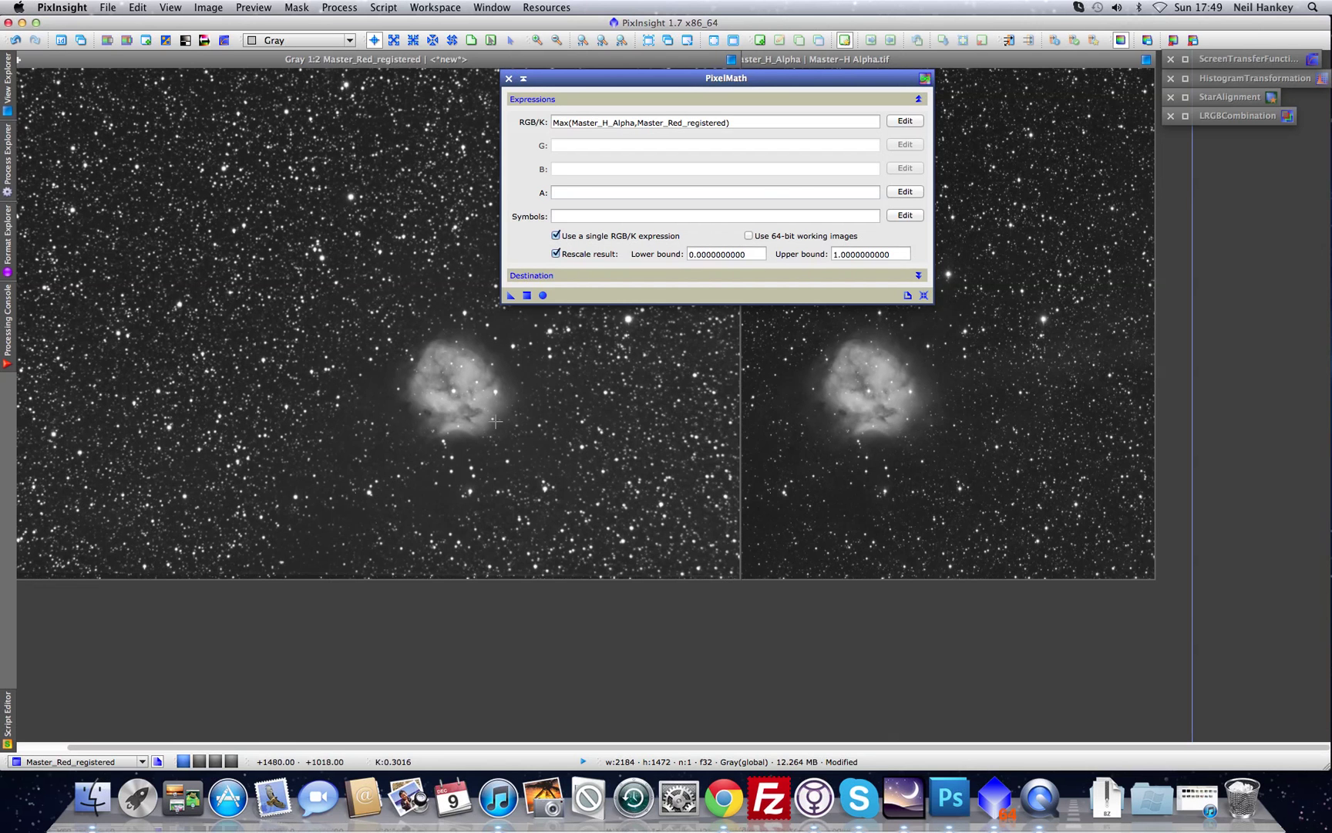
left_click(523, 80)
left_click_drag(540, 80, 1201, 139)
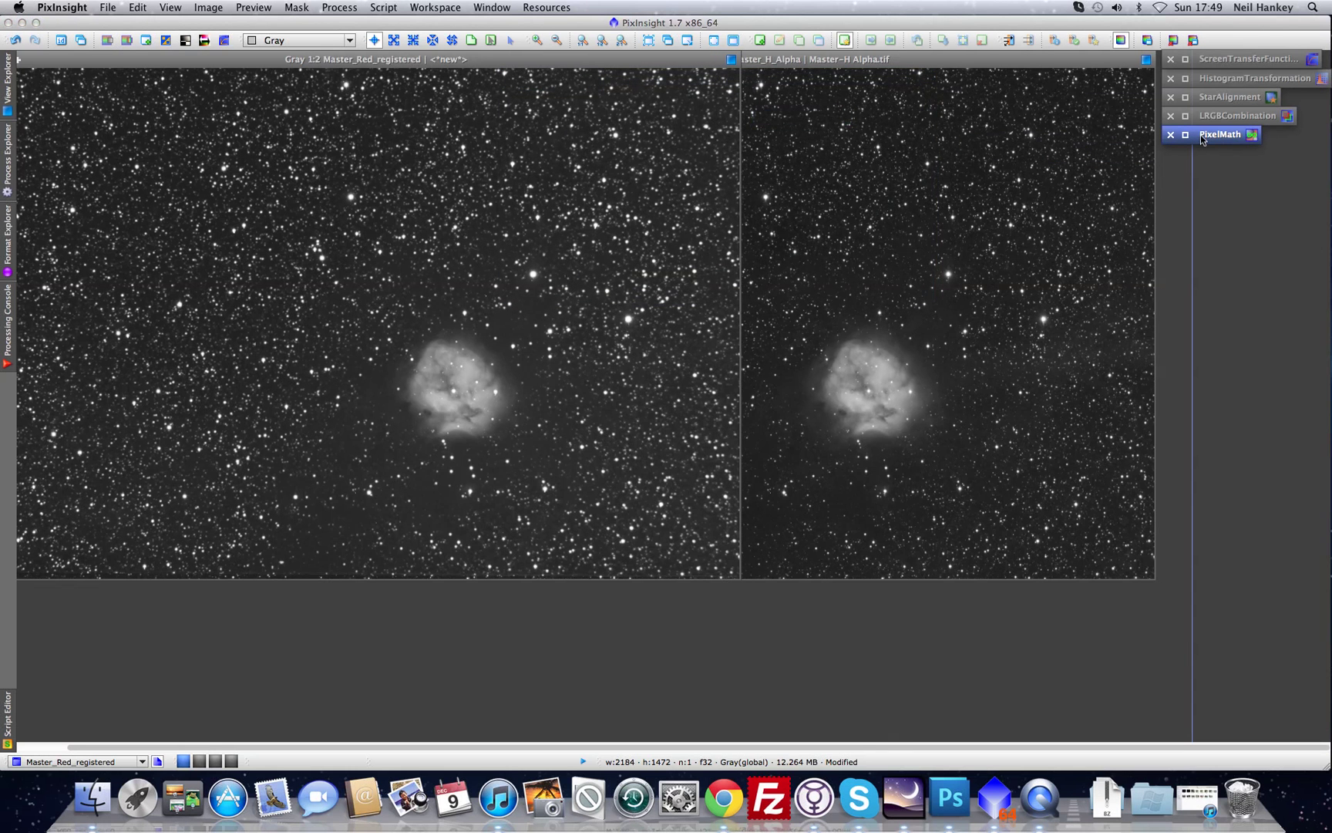
Run LRGBCombination globally again with the same H Alpha luminance and registered red, green and blue channels, then collapse its window
double_click(1191, 117)
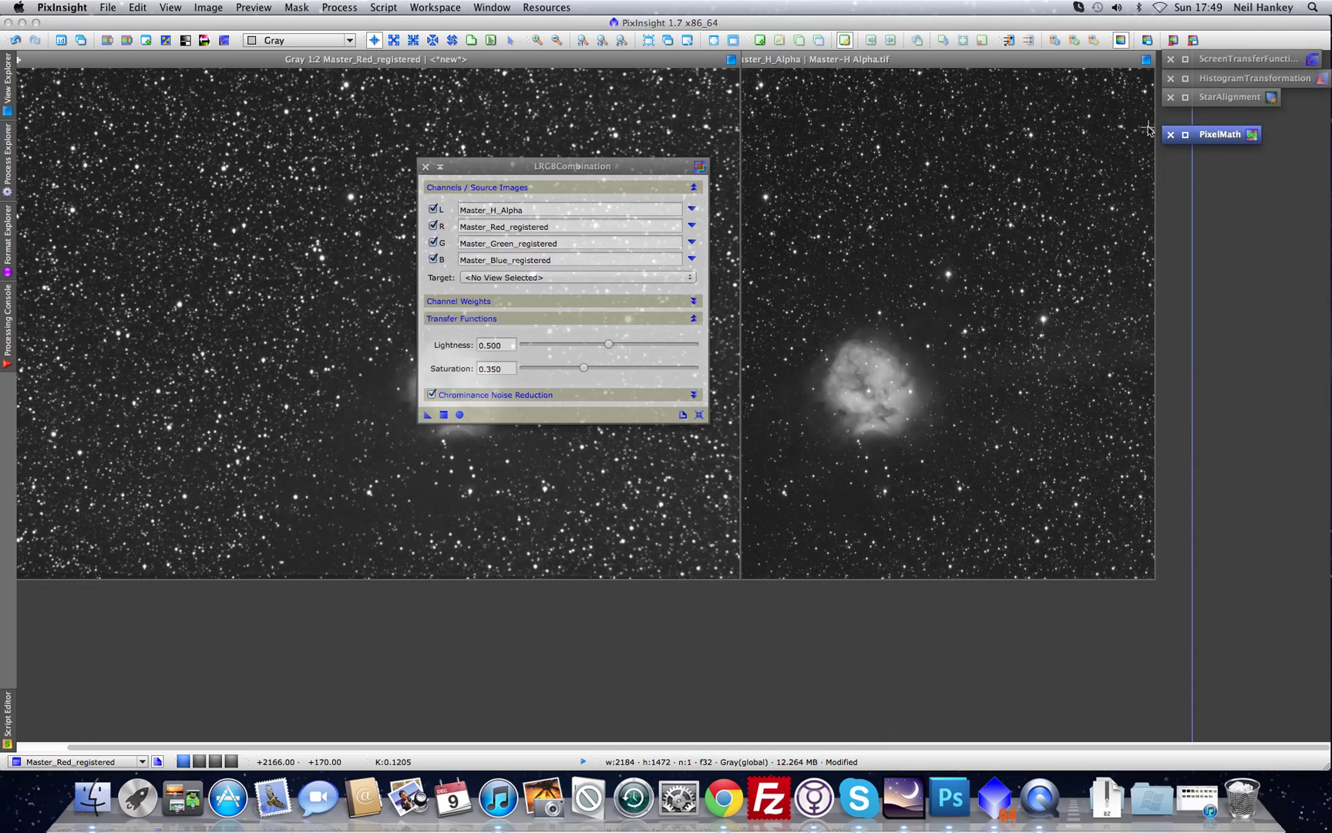
left_click_drag(634, 169, 740, 146)
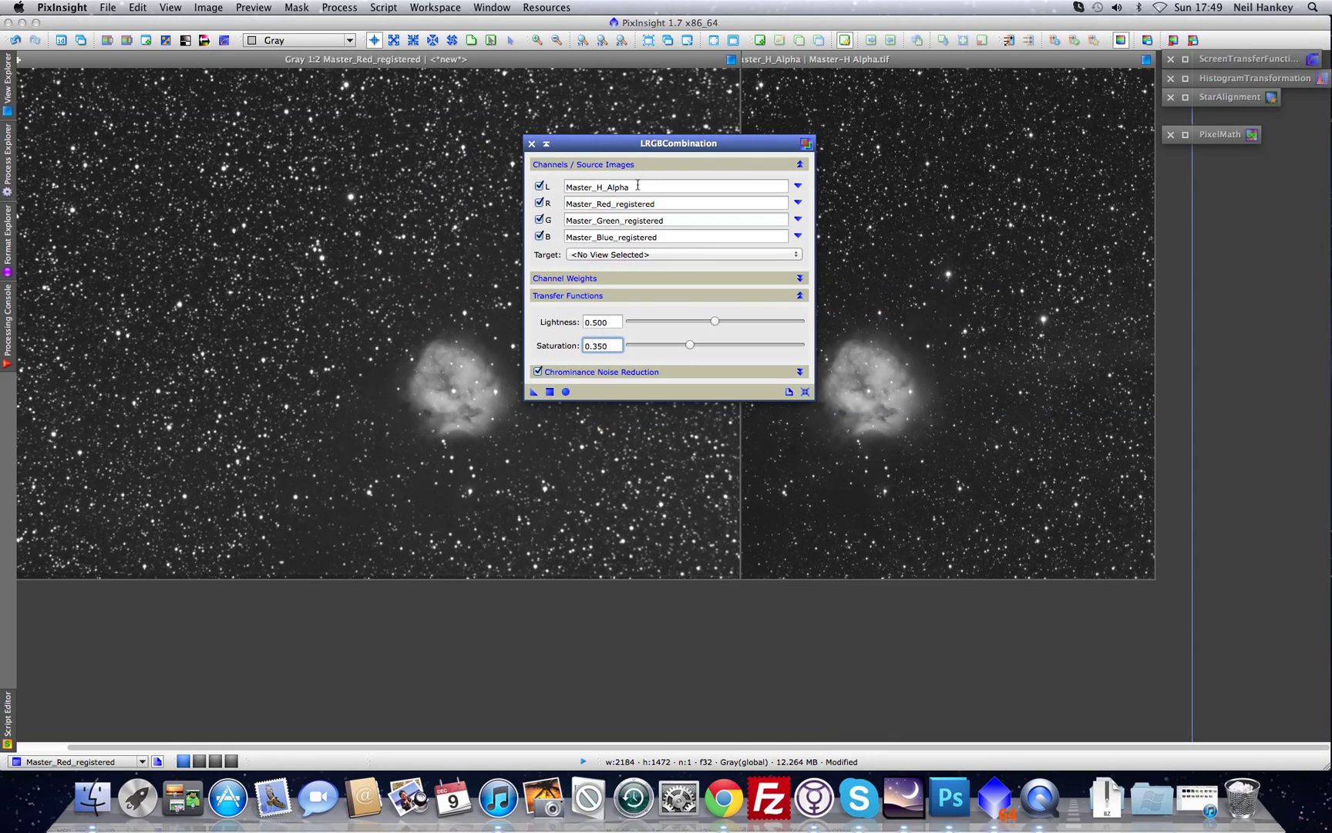
left_click(567, 393)
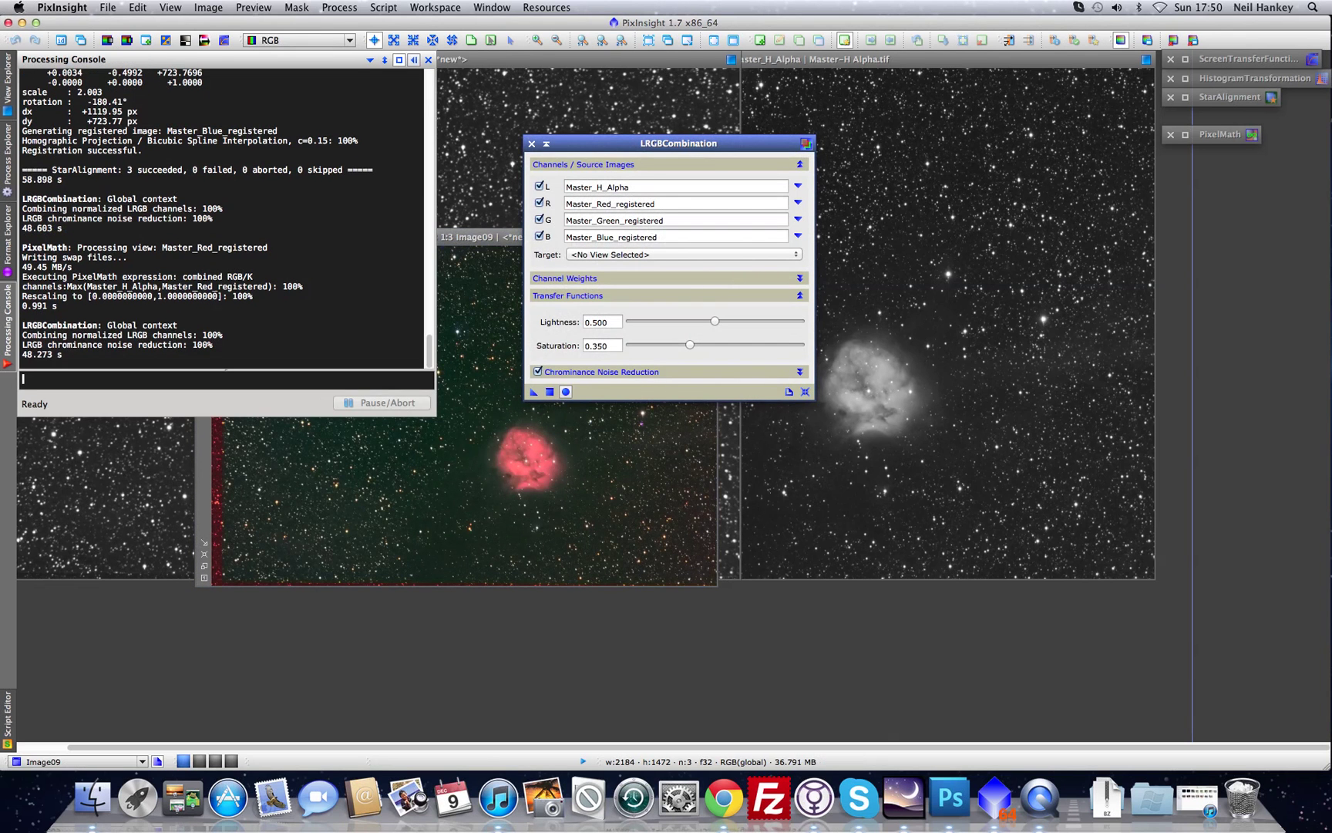
left_click(415, 60)
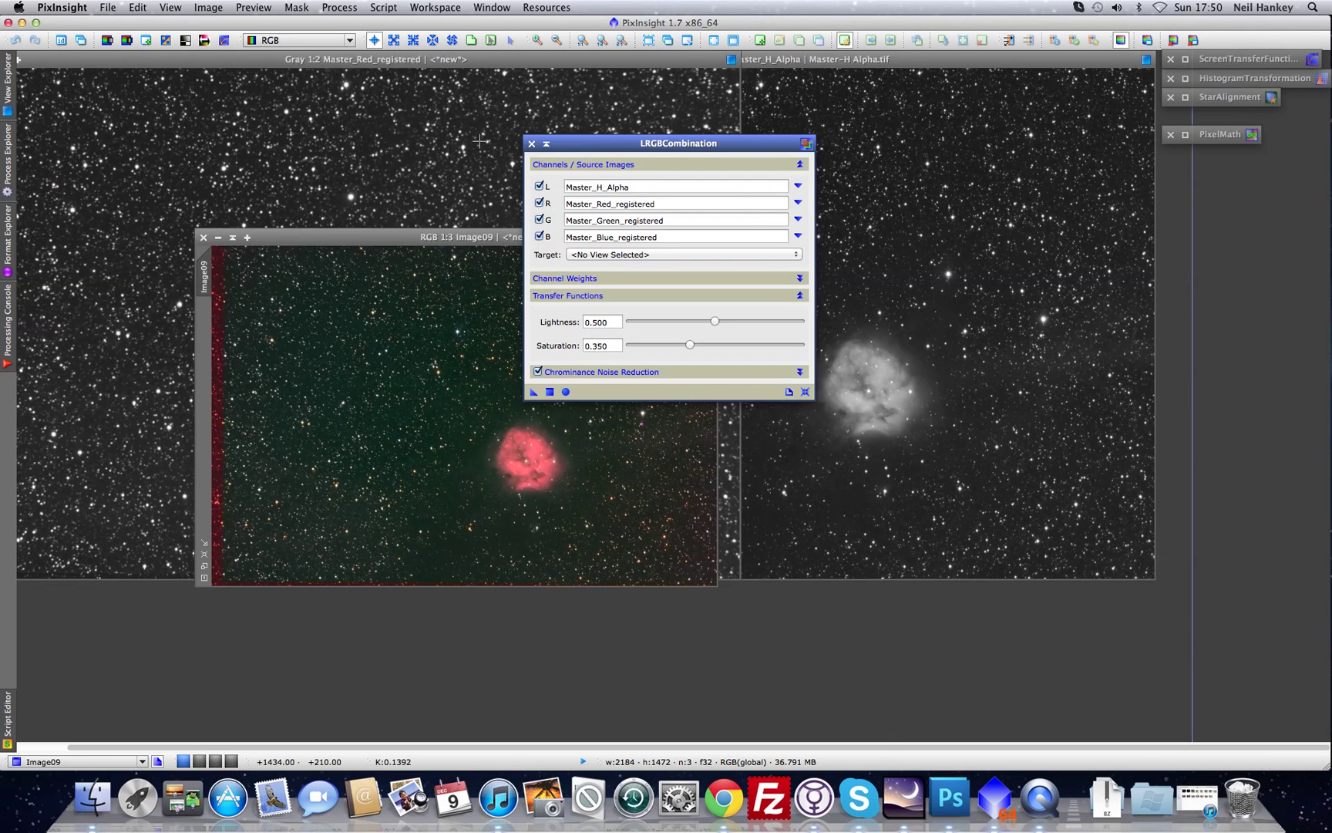
left_click(545, 144)
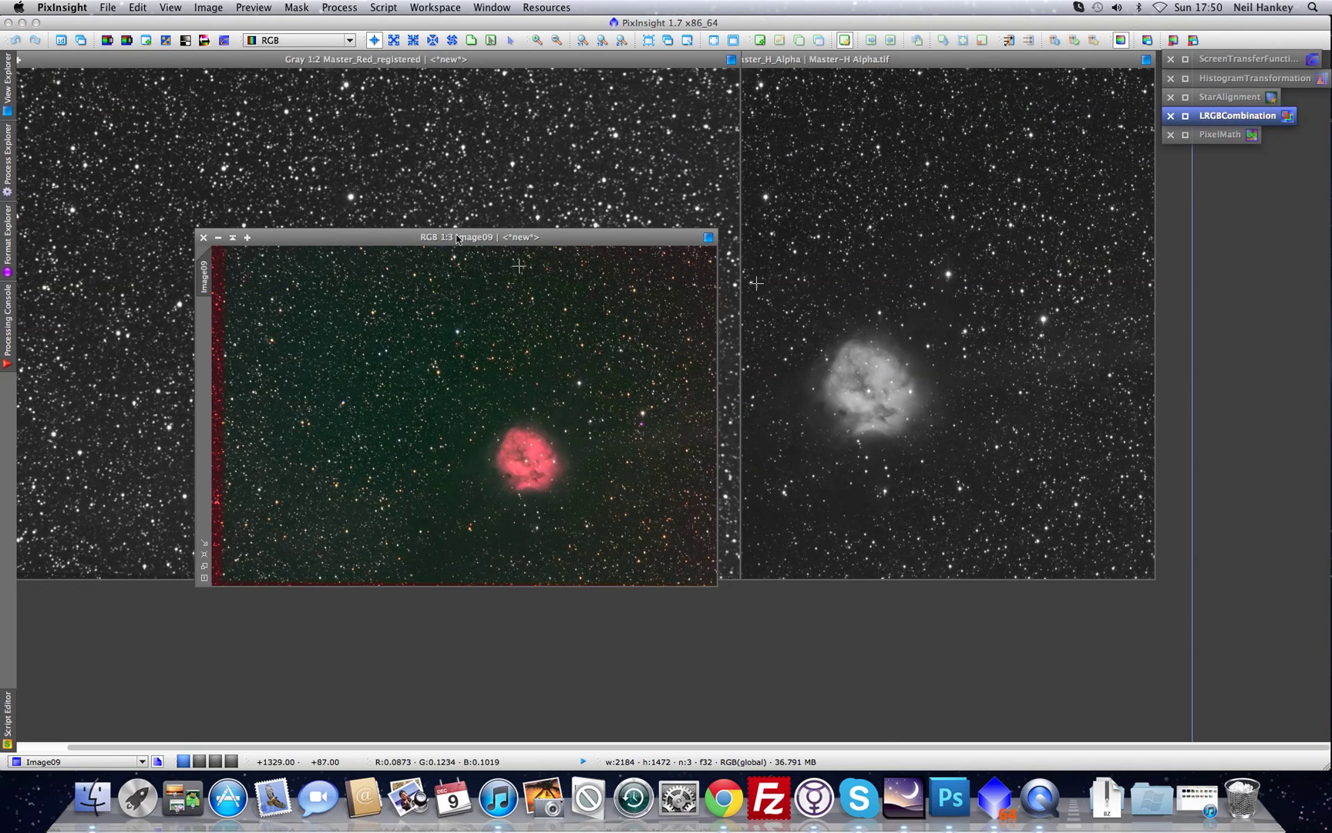
Collapse the Master_Red_registered and Master_H_Alpha image windows to uncover the new colour image
left_click(132, 63)
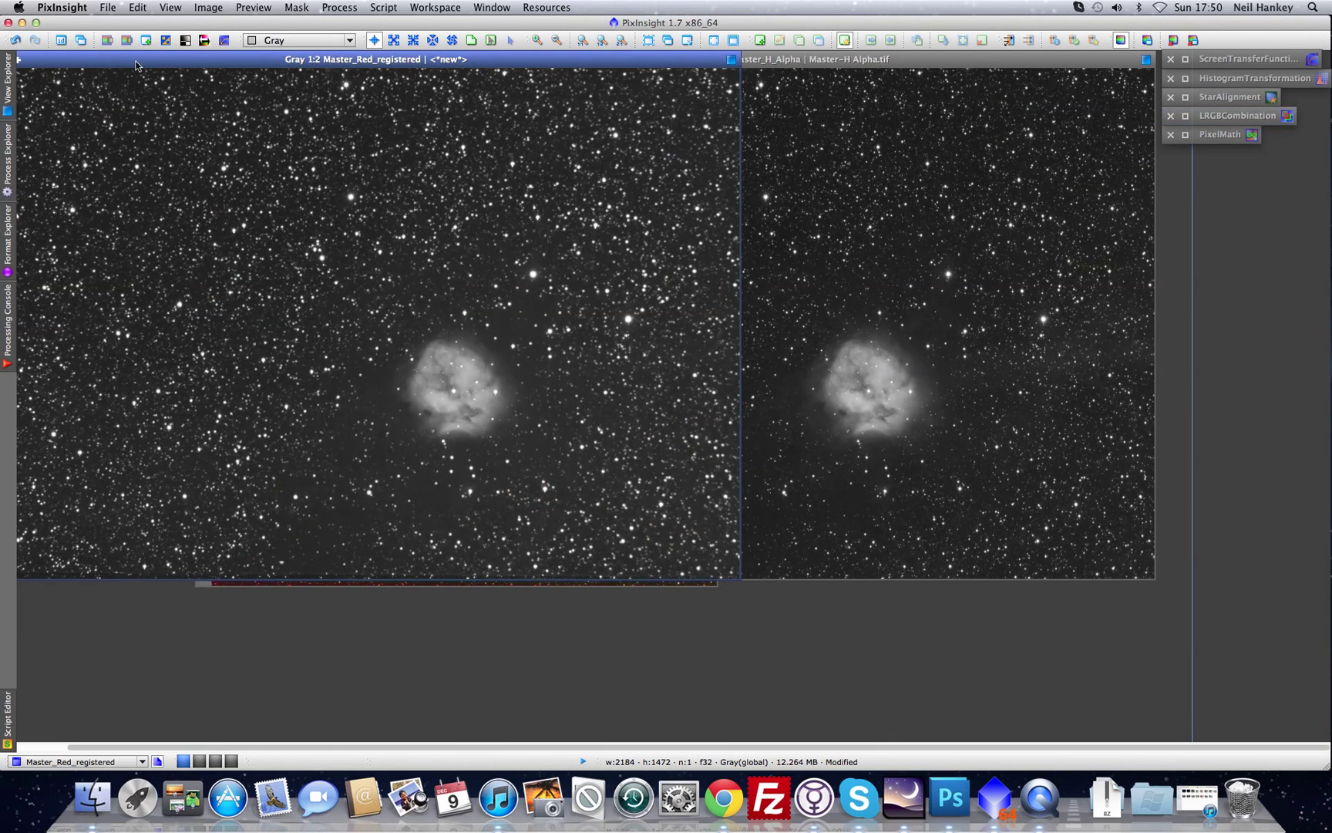
left_click_drag(138, 66, 211, 73)
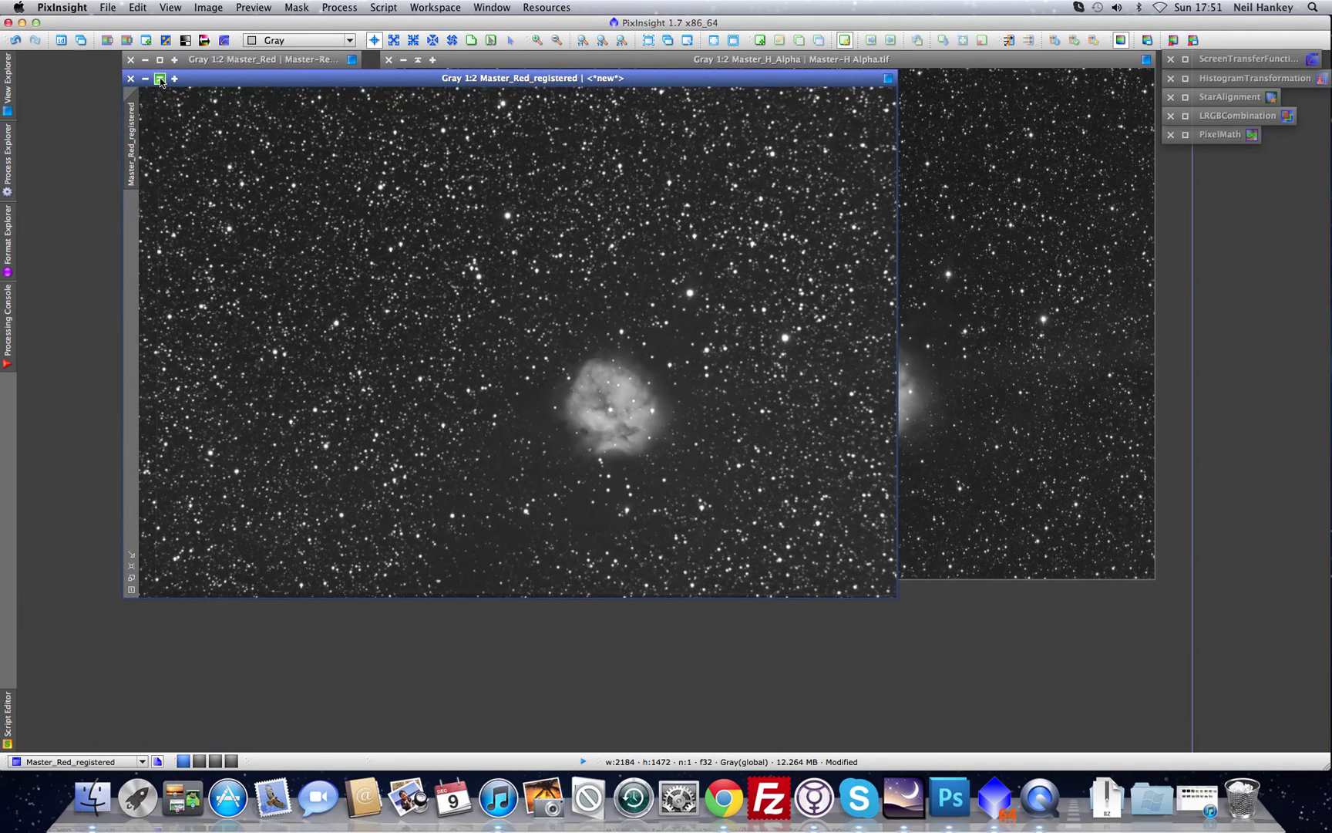
left_click(159, 78)
left_click(447, 61)
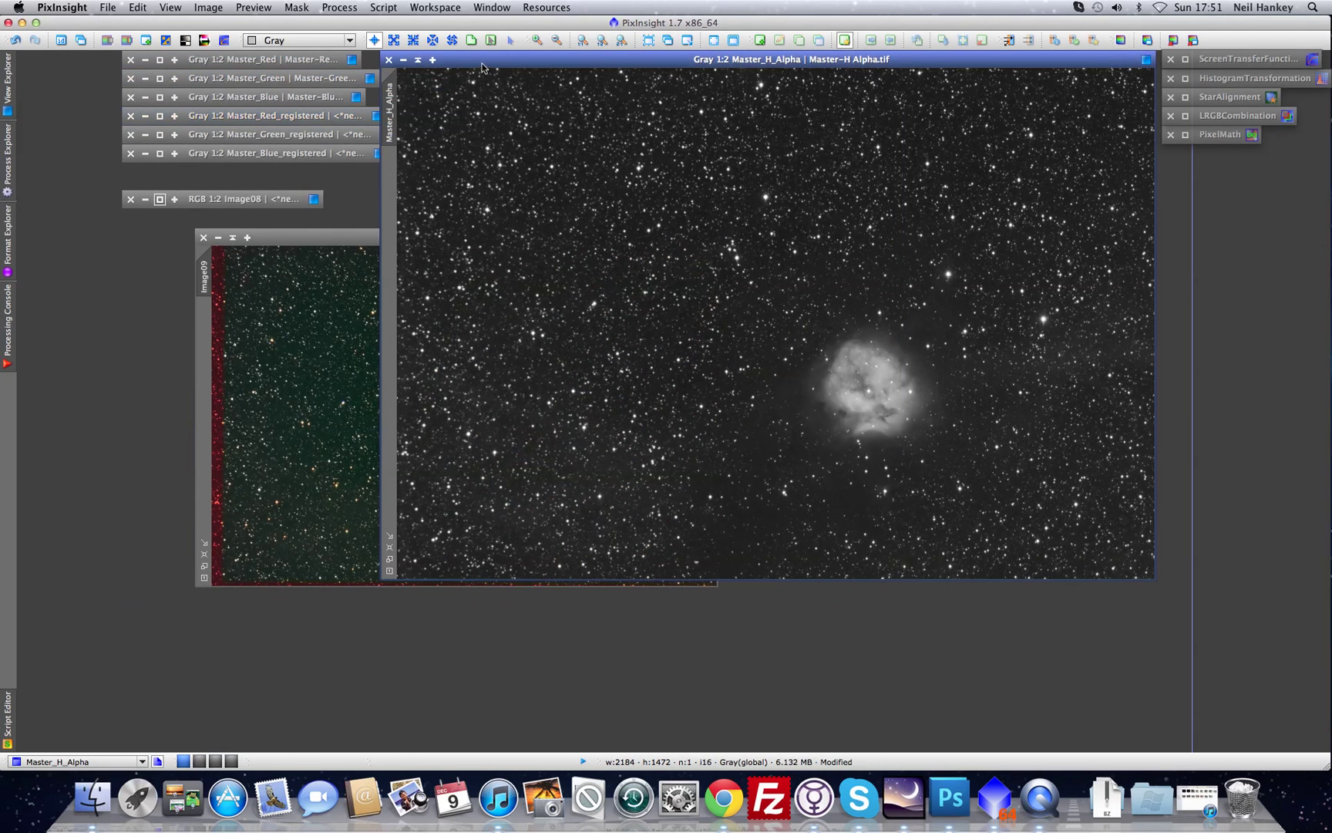
left_click(417, 60)
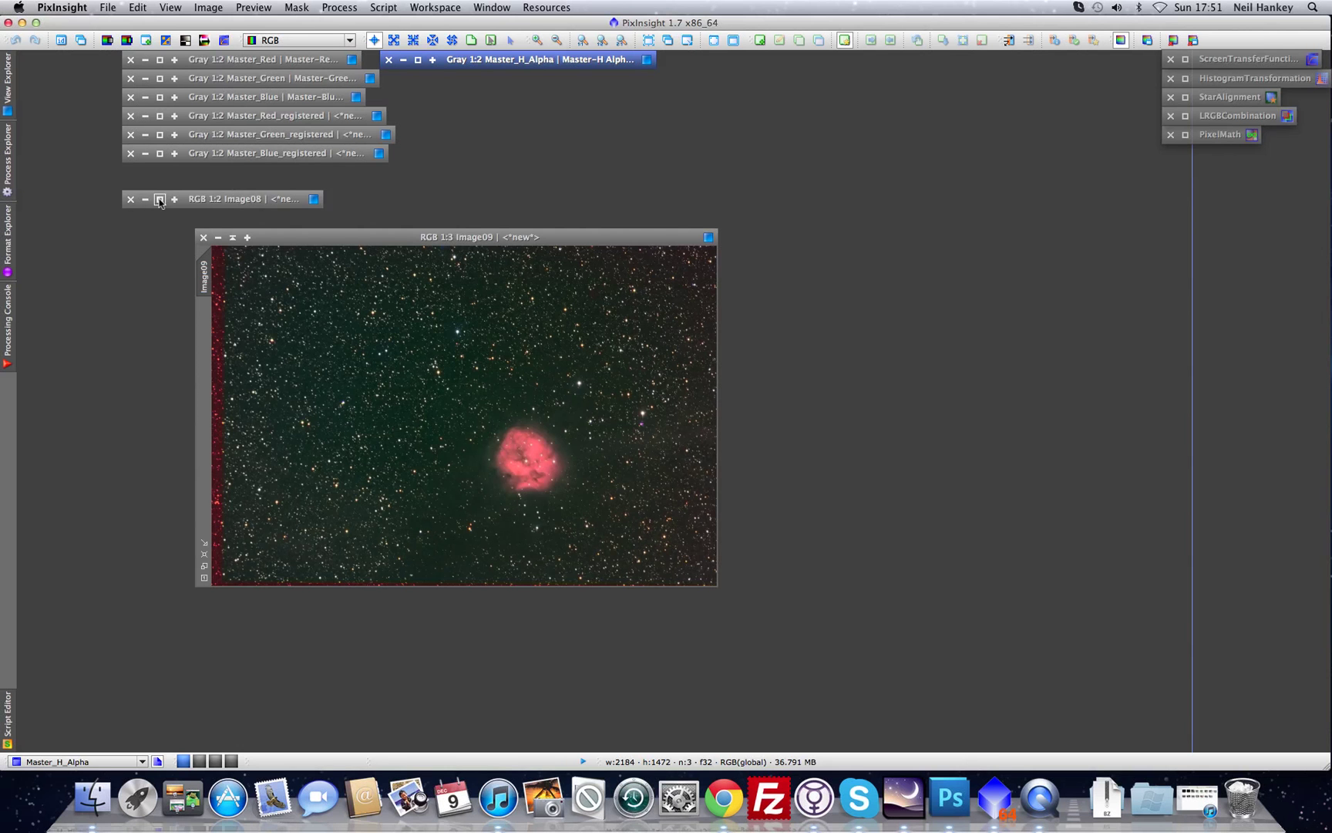
Expand the earlier colour image, then zoom the new colour image to 1:2 and fit its window to the view
left_click(159, 198)
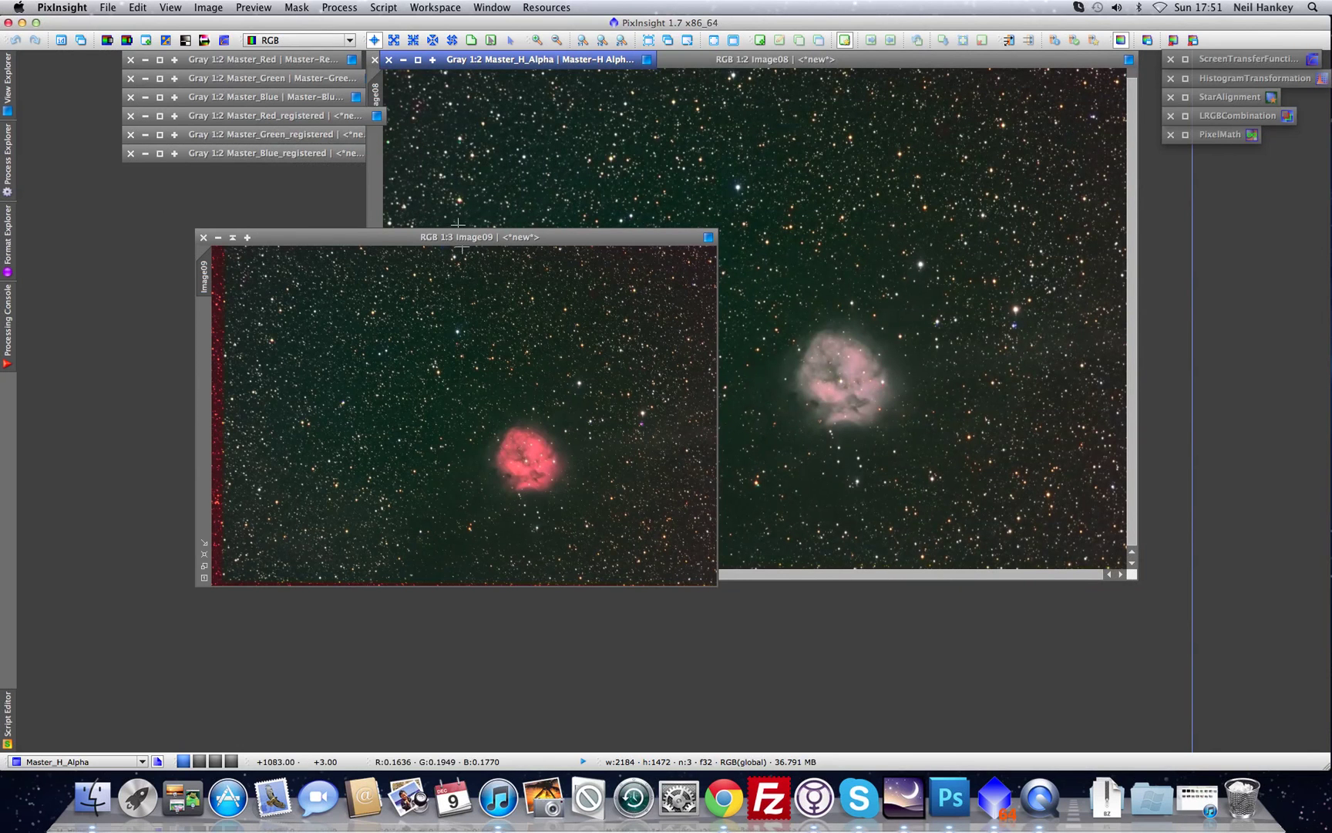
left_click(347, 239)
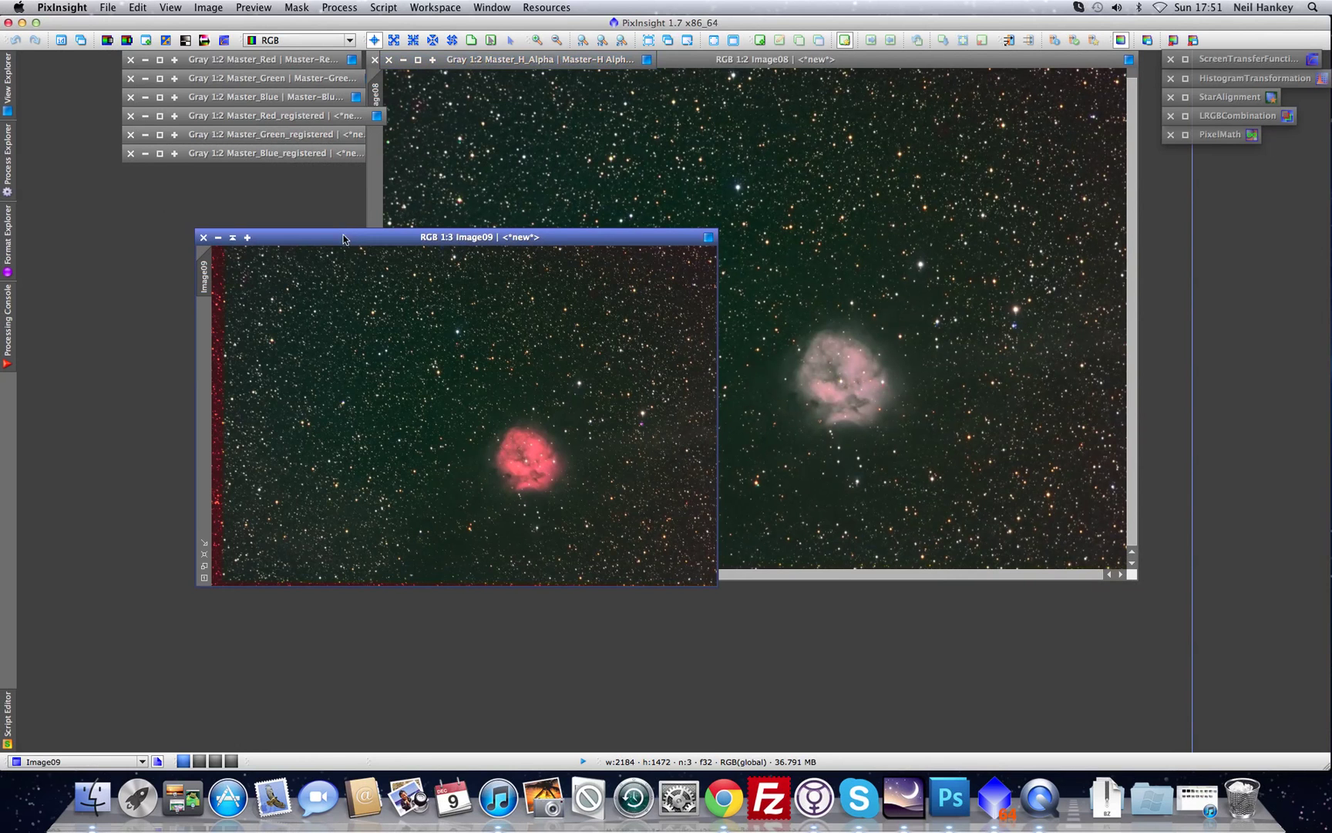
left_click(537, 40)
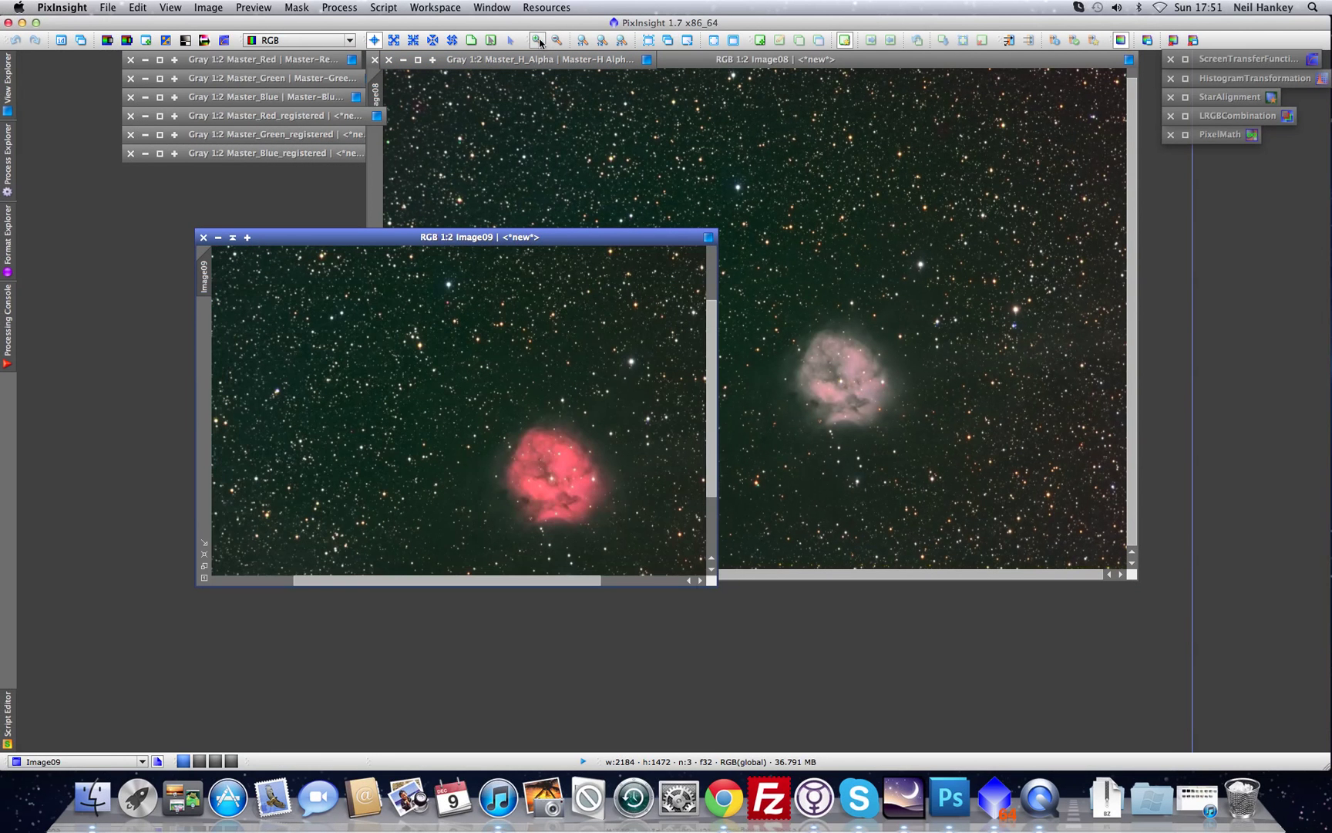
left_click(205, 563)
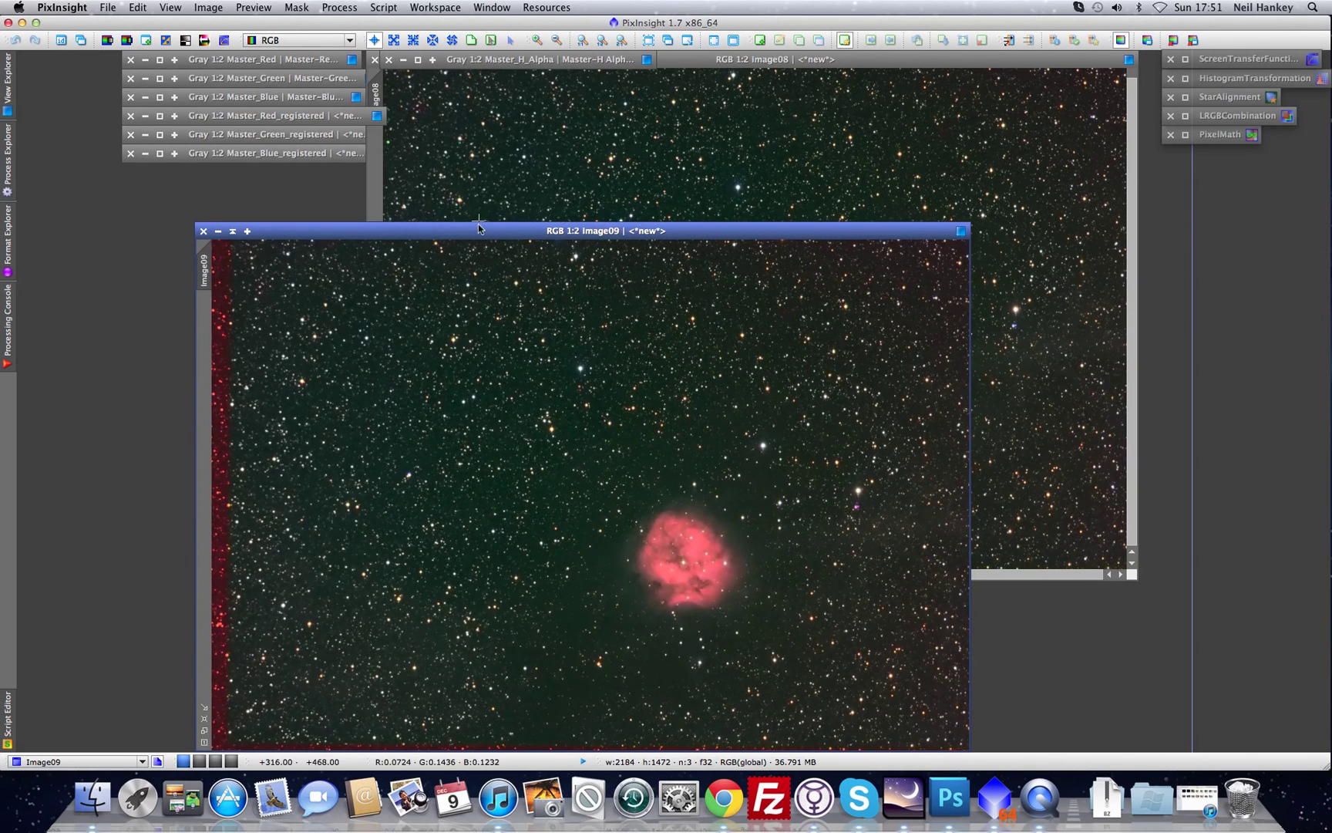
Arrange the new and earlier colour images side by side for comparison, keeping the new one in front
left_click_drag(476, 232, 286, 58)
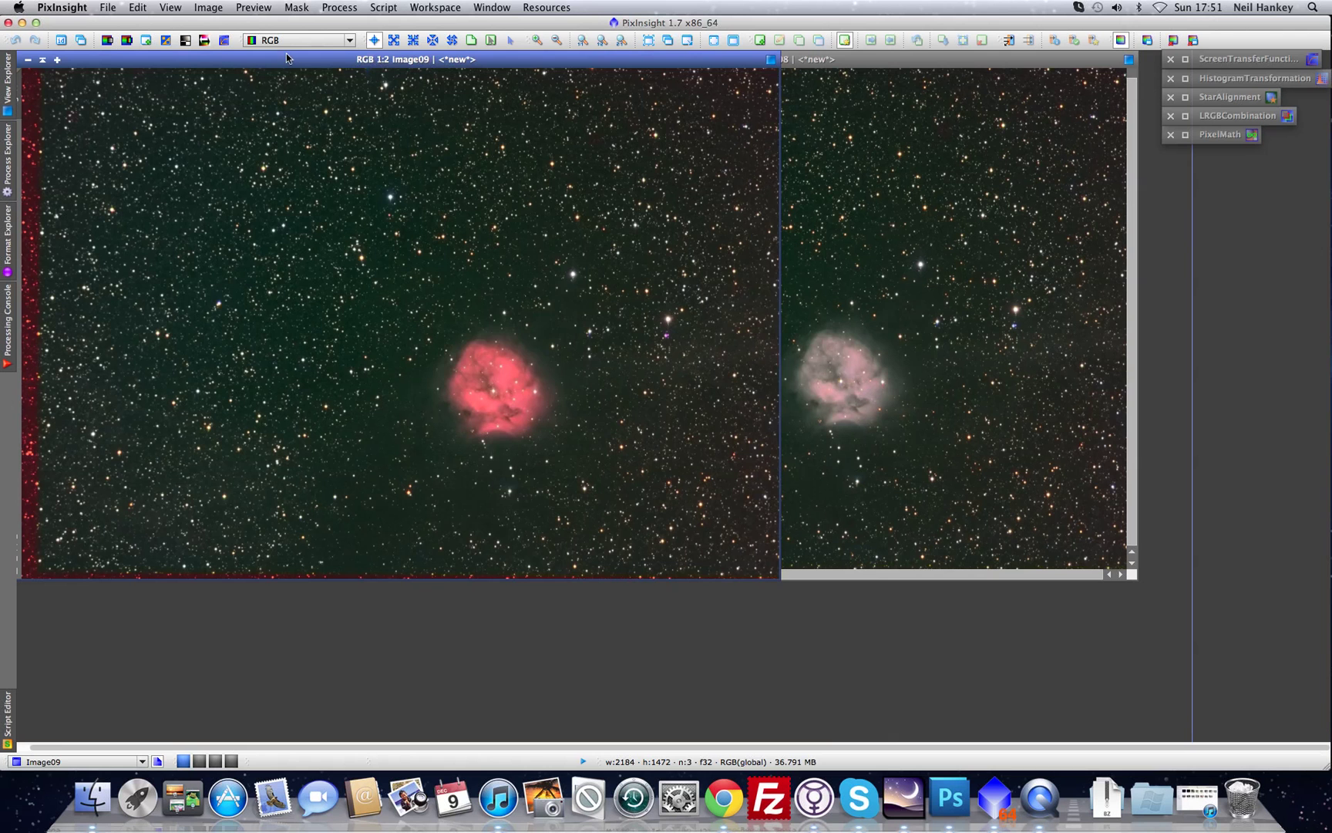
left_click_drag(890, 56, 1051, 62)
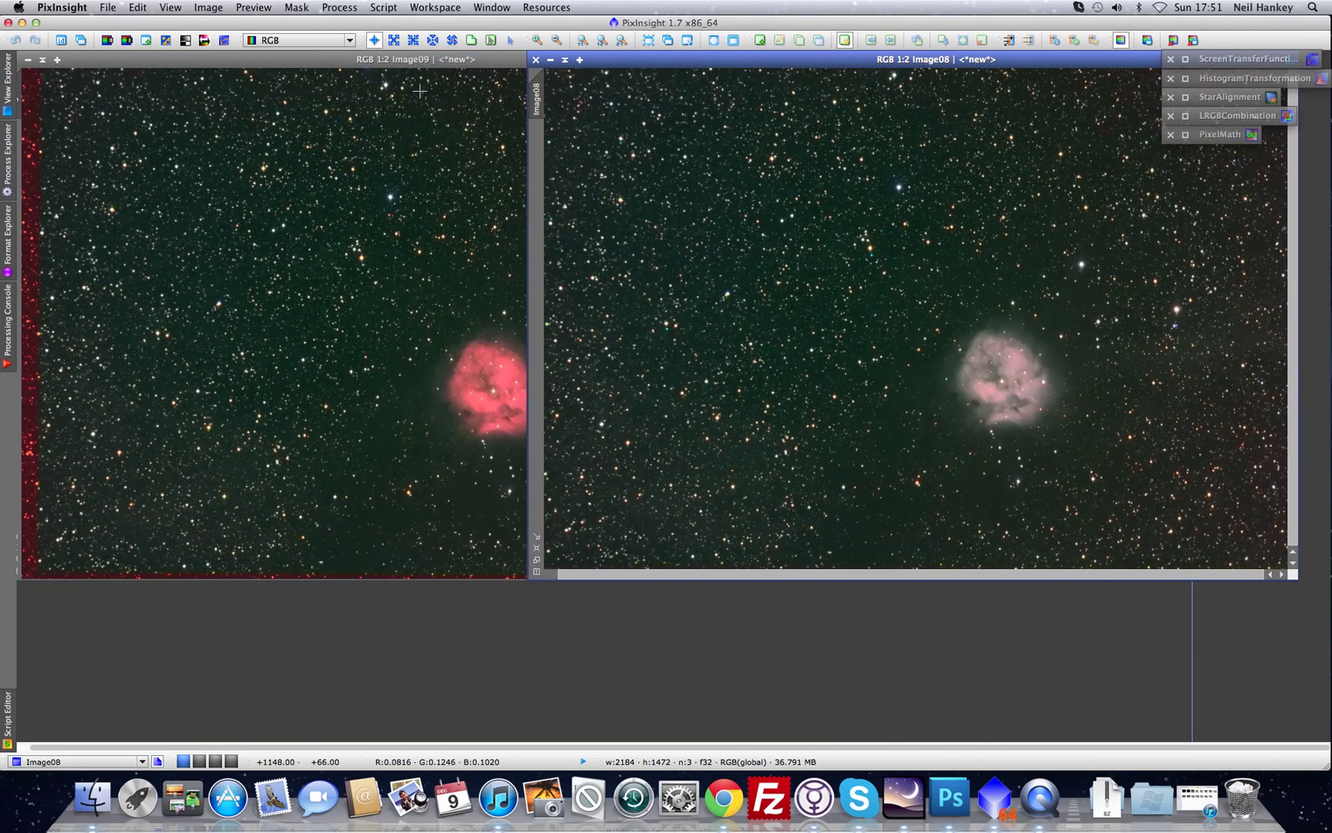
left_click(319, 60)
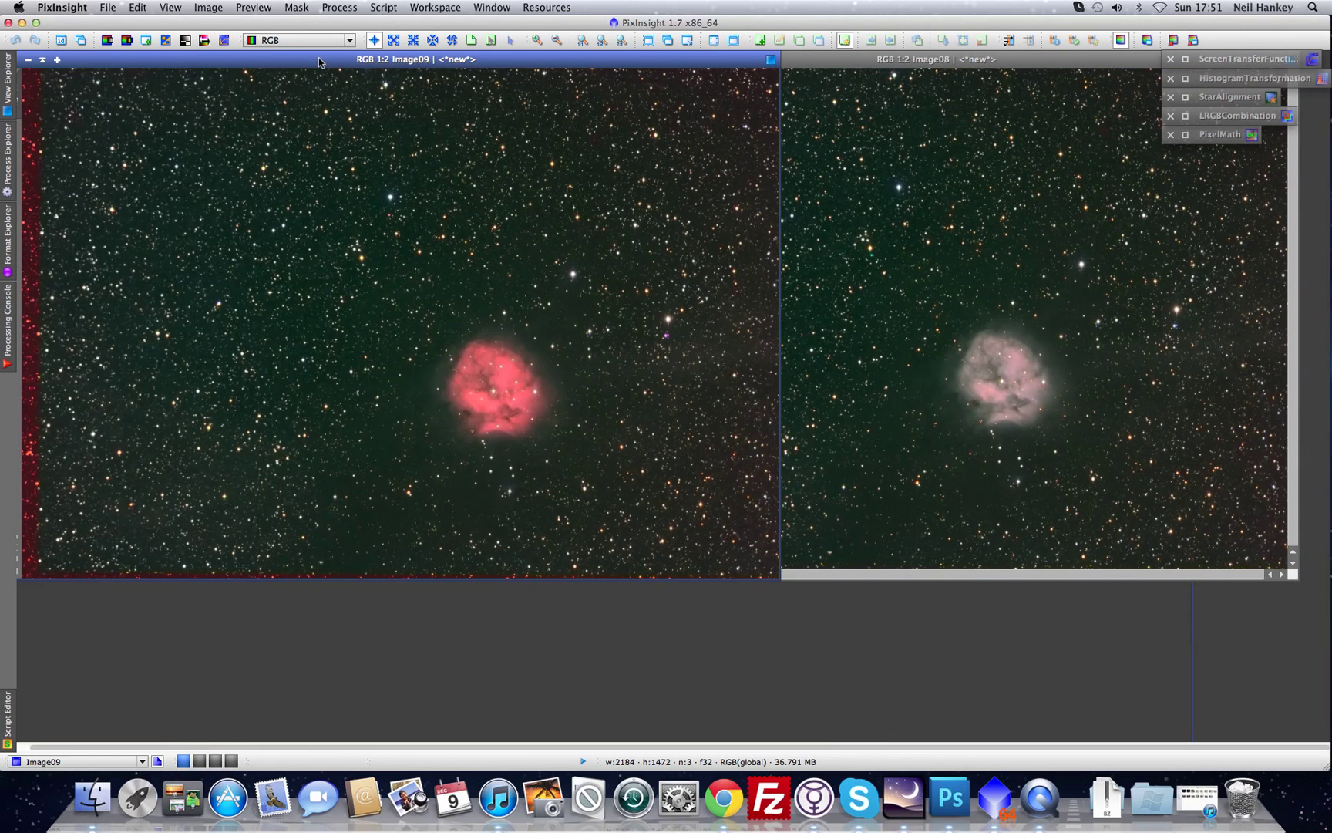
Crop the red left and bottom borders off the new colour image with DynamicCrop, keeping an area about 2110 by 1438 pixels
left_click(34, 43)
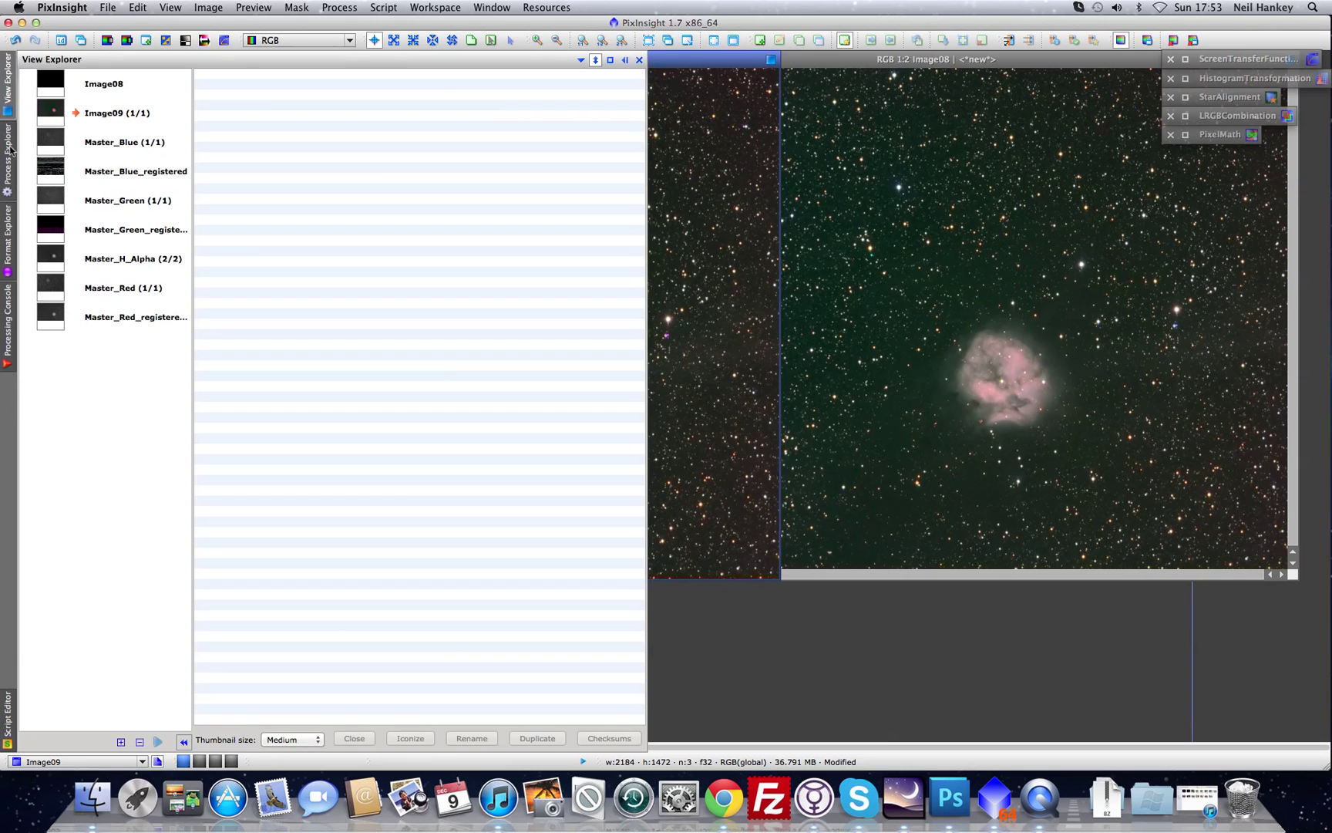
mouse_move(9, 151)
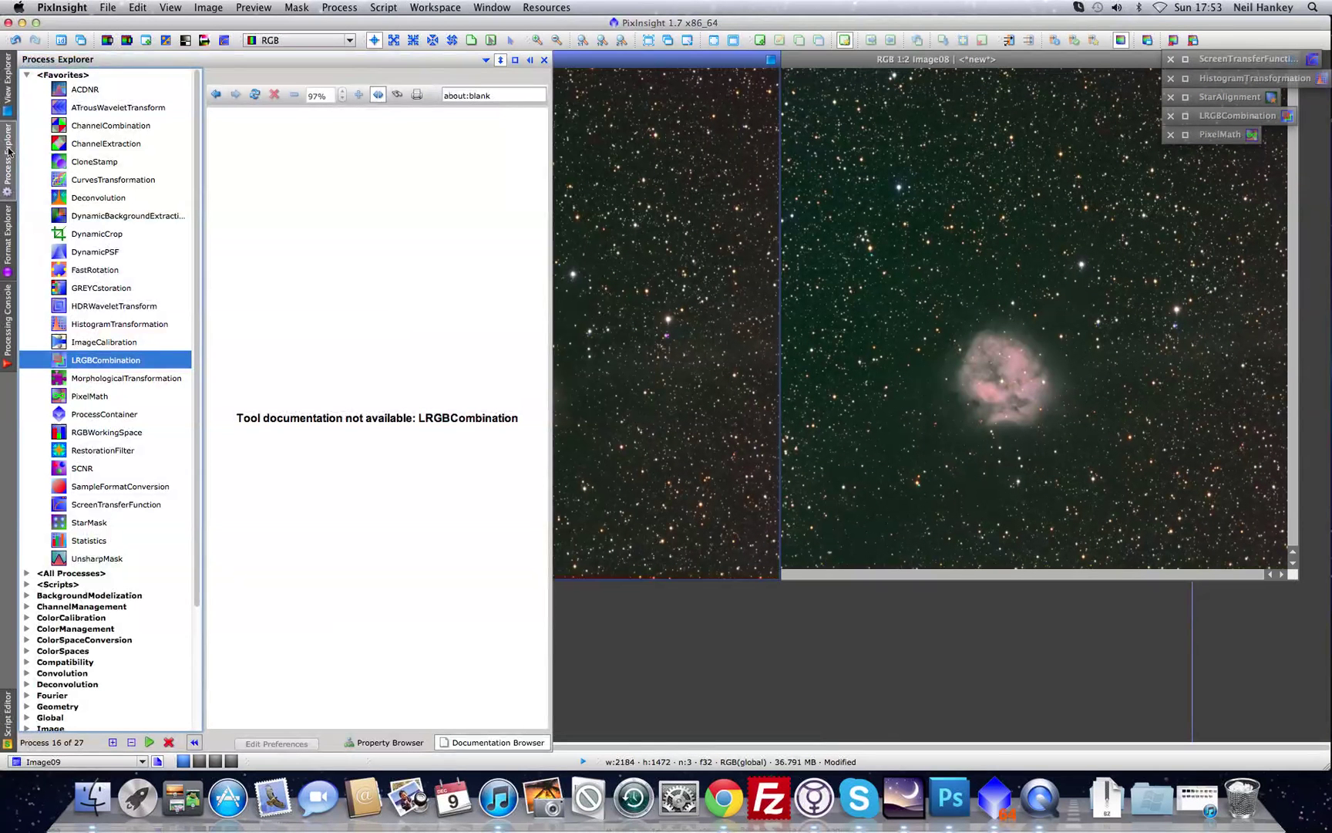
double_click(95, 236)
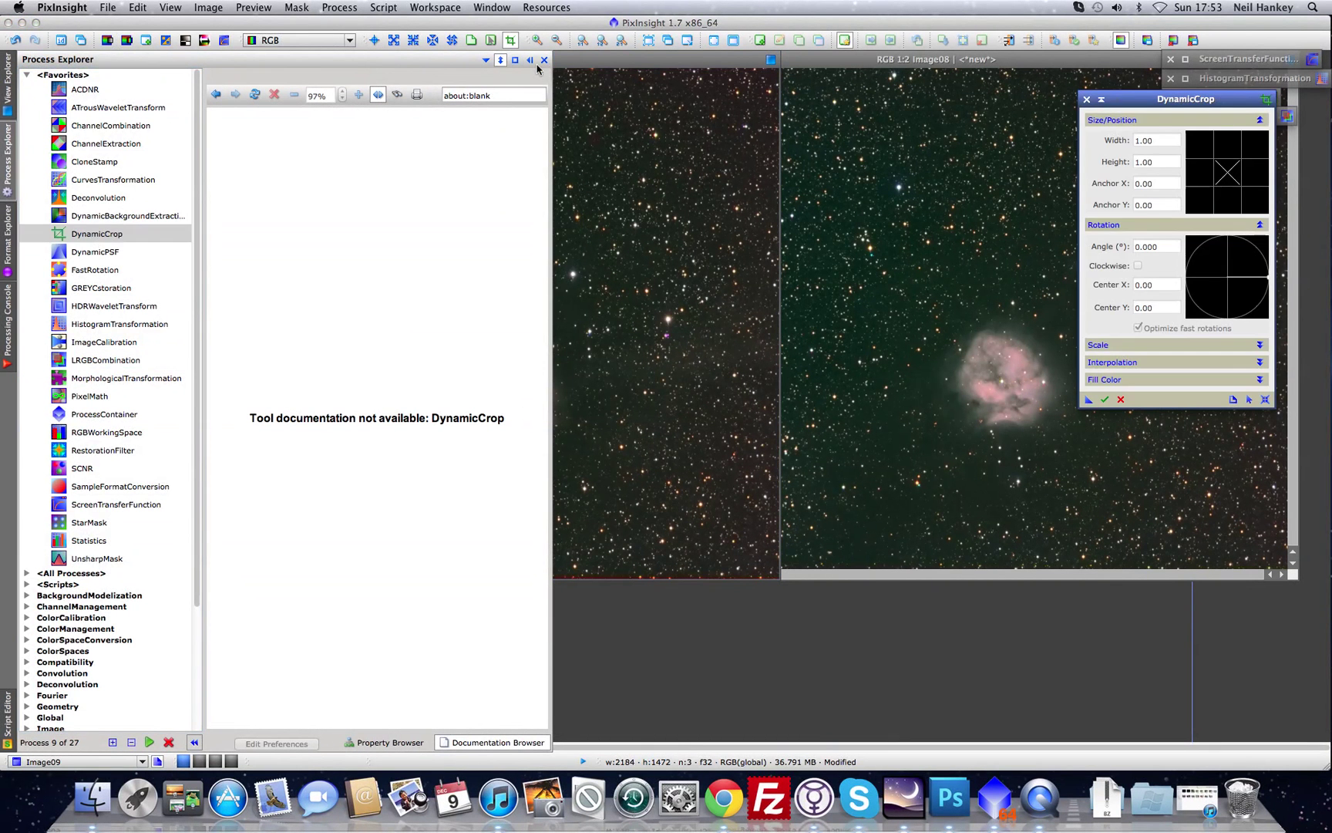
left_click(530, 61)
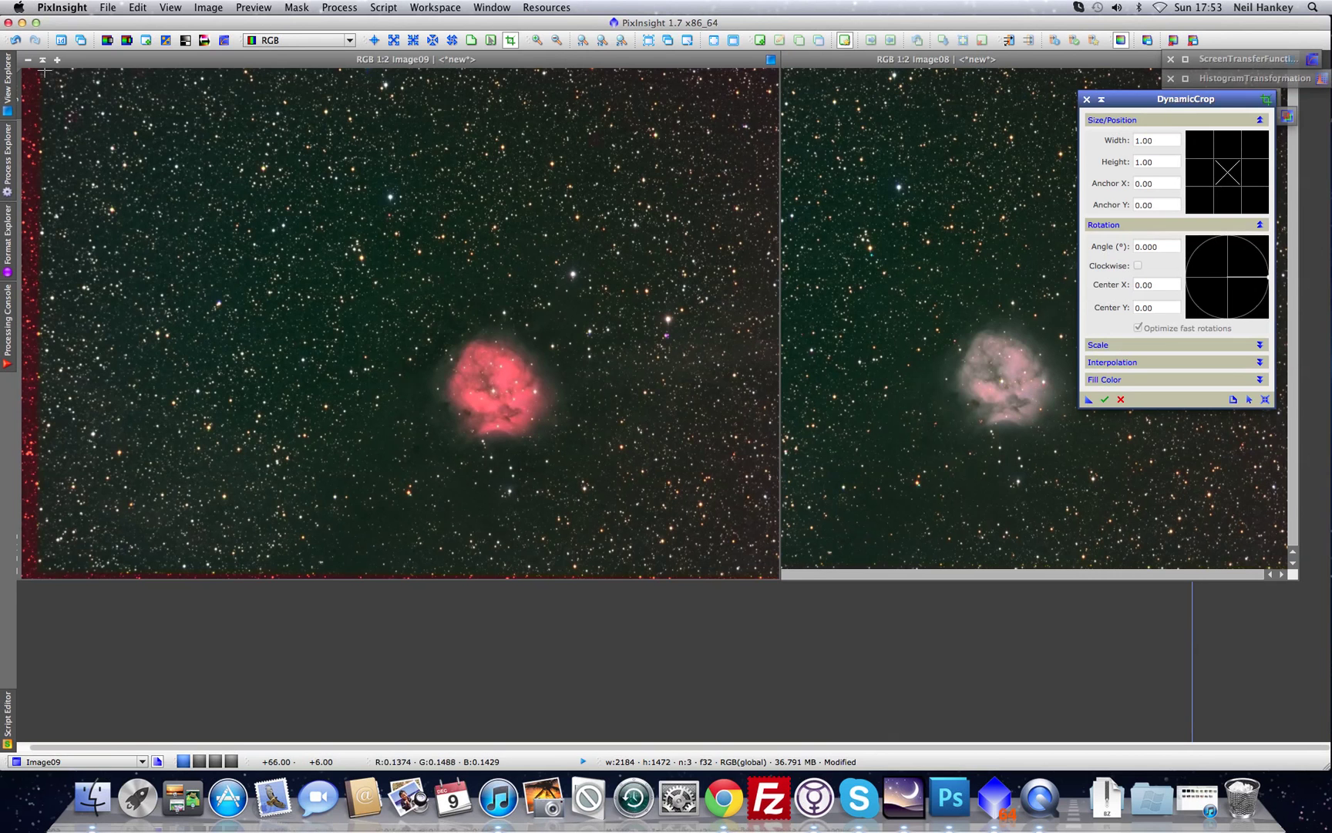
left_click_drag(45, 71, 773, 569)
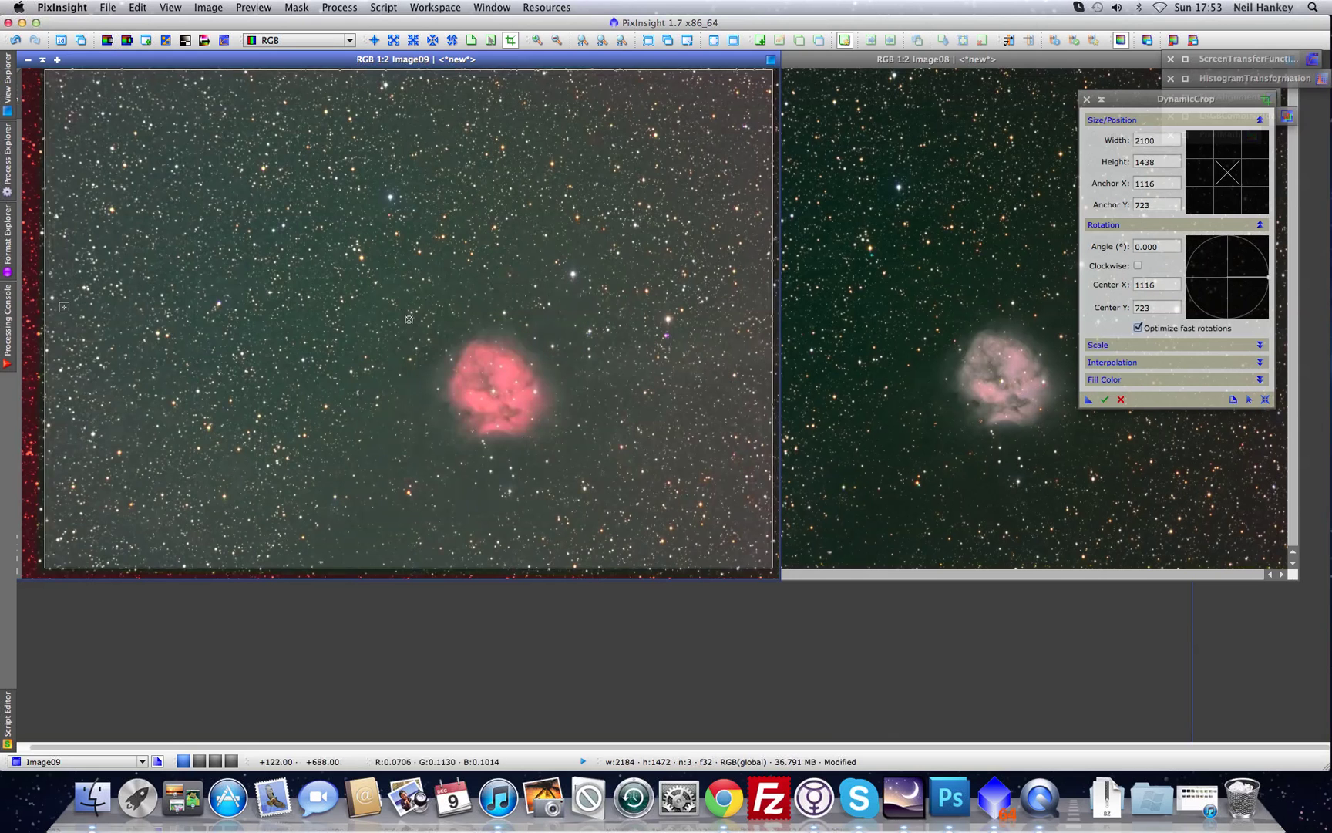
left_click_drag(46, 303, 42, 303)
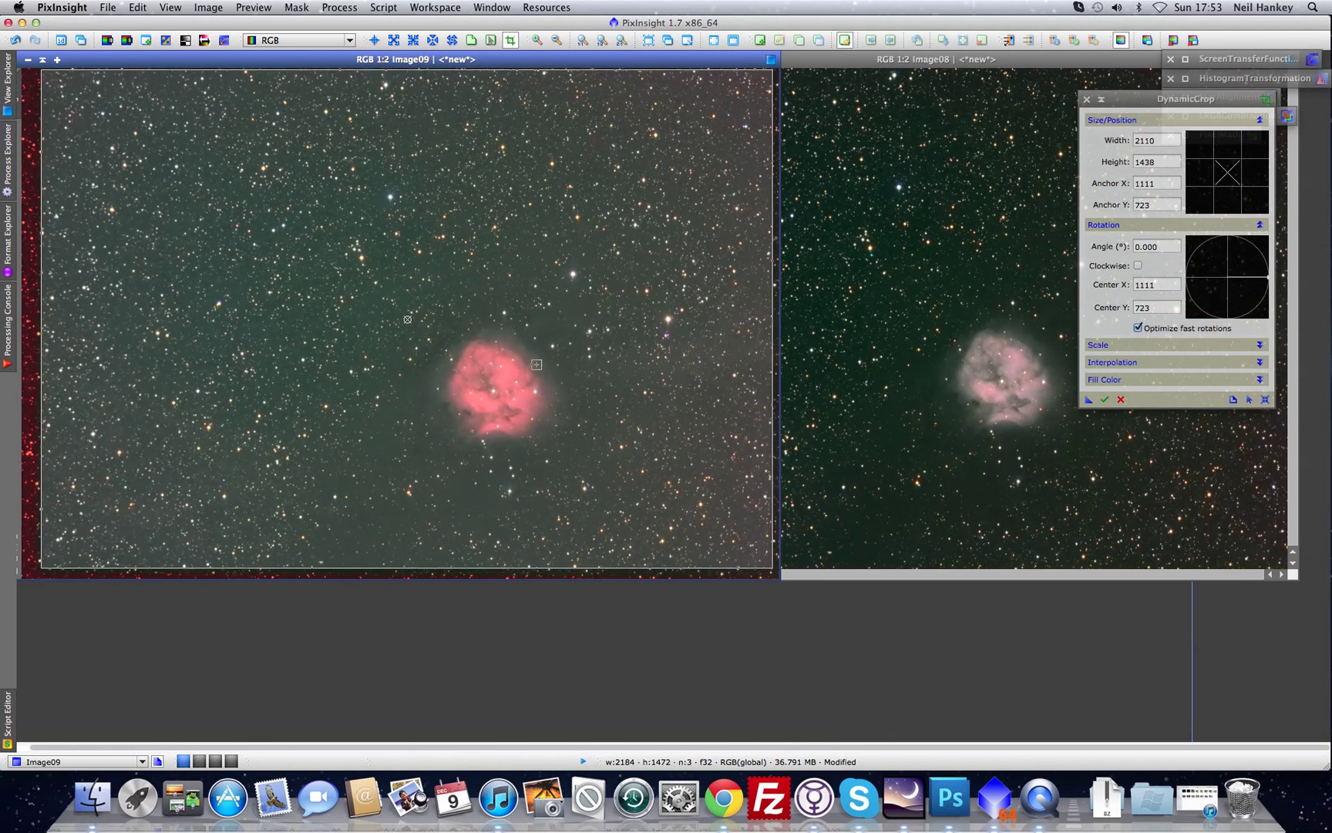
key("Return")
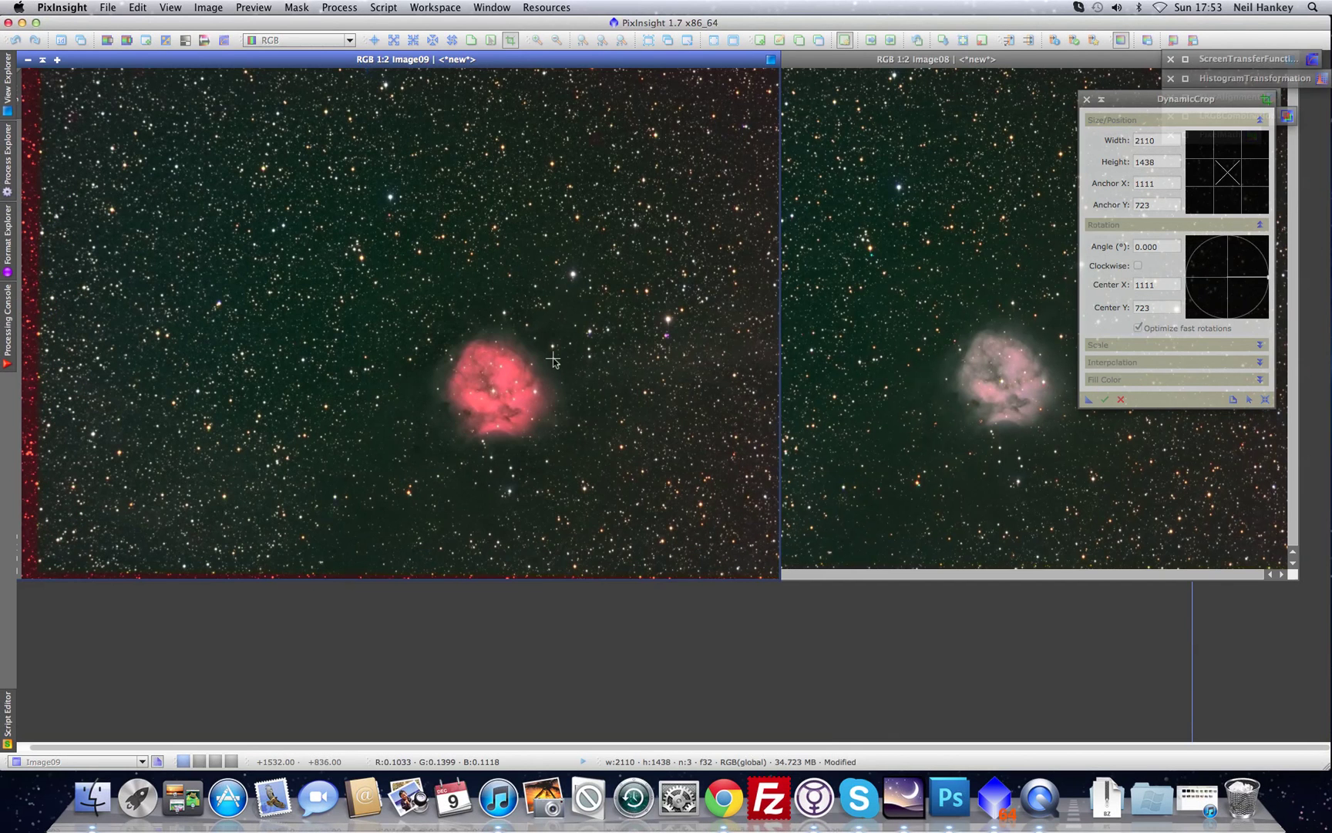